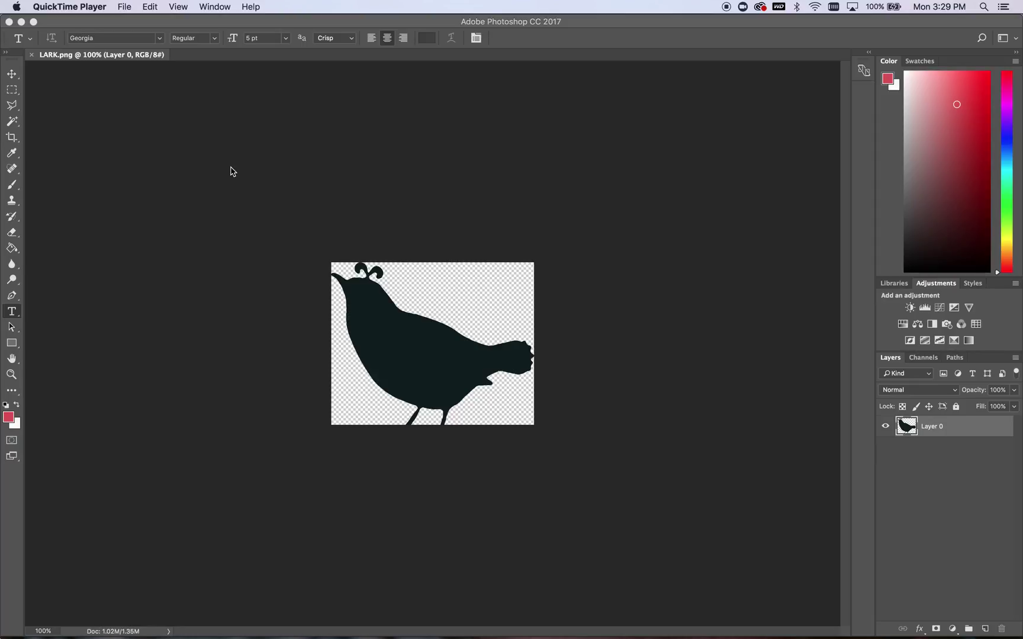
Switch from QuickTime Player to Photoshop with the LARK.png bird silhouette showing.
{"action": "left_click", "coordinate": [126, 7]}
{"action": "left_click", "coordinate": [95, 48]}
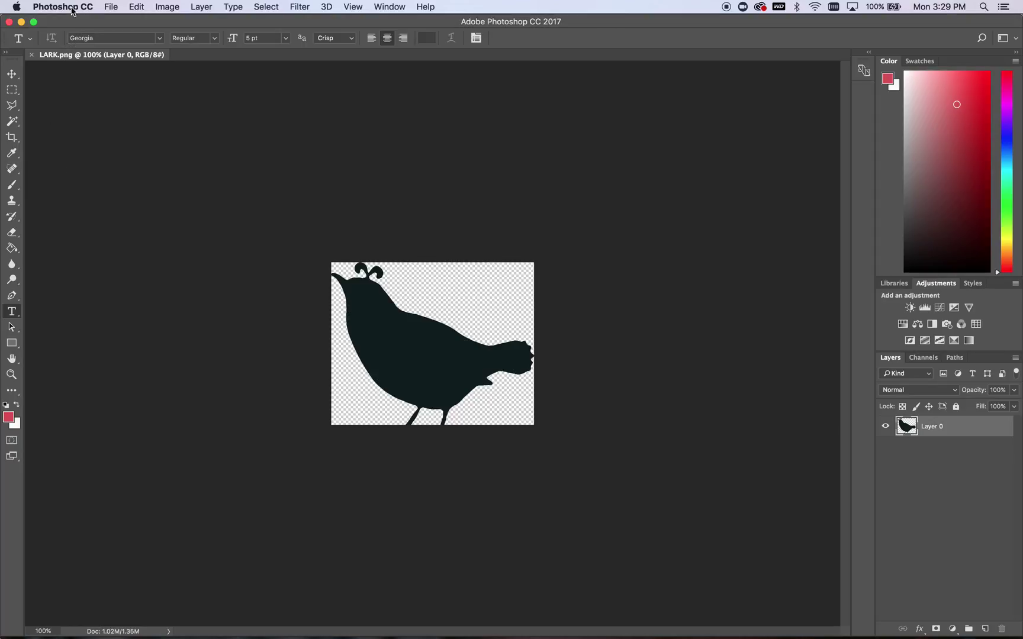
Create a new 1920 × 1080 document.
{"action": "left_click", "coordinate": [110, 8]}
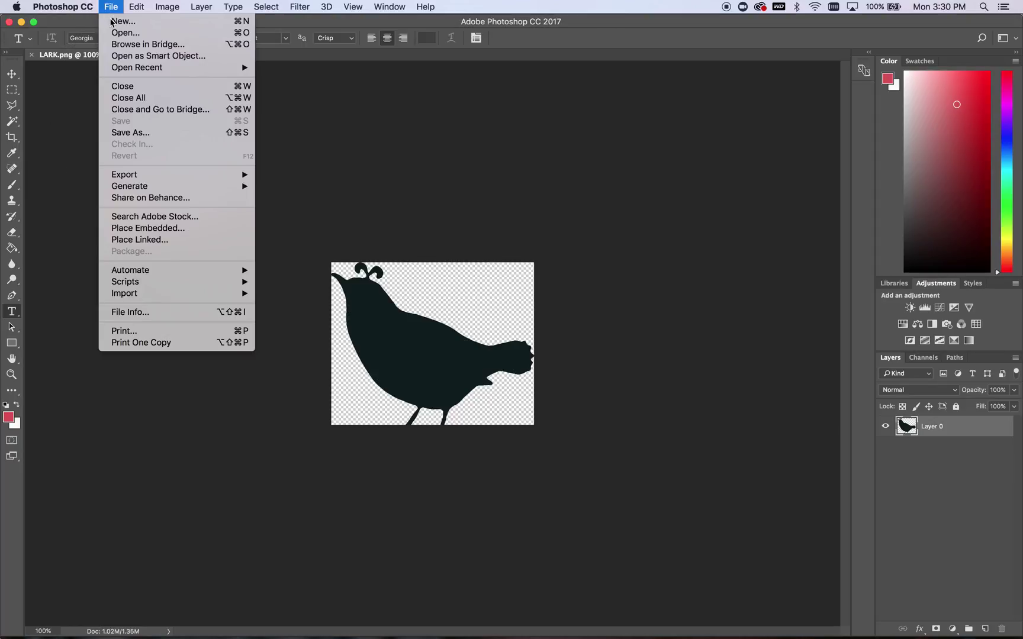
{"action": "left_click", "coordinate": [120, 26]}
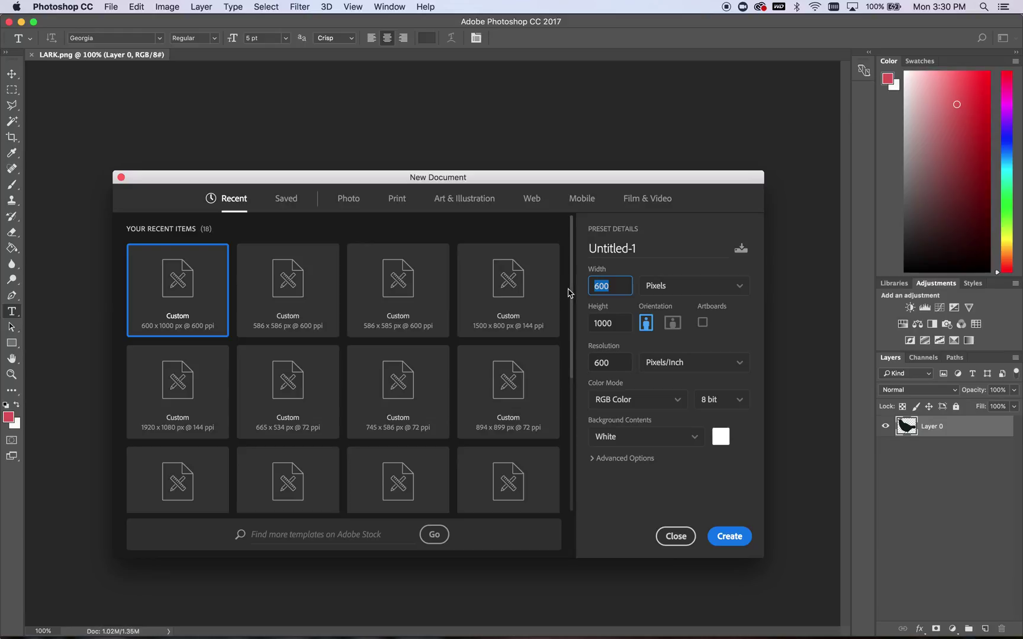
{"action": "type", "text": "1920"}
{"action": "key", "text": "Tab"}
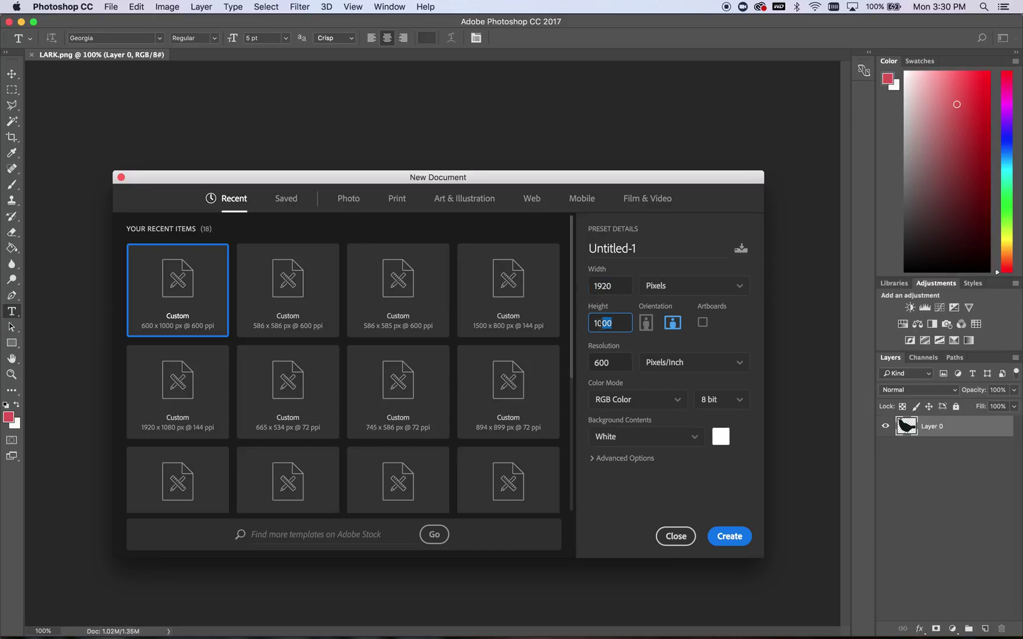
{"action": "type", "text": "80"}
{"action": "left_click", "coordinate": [721, 542]}
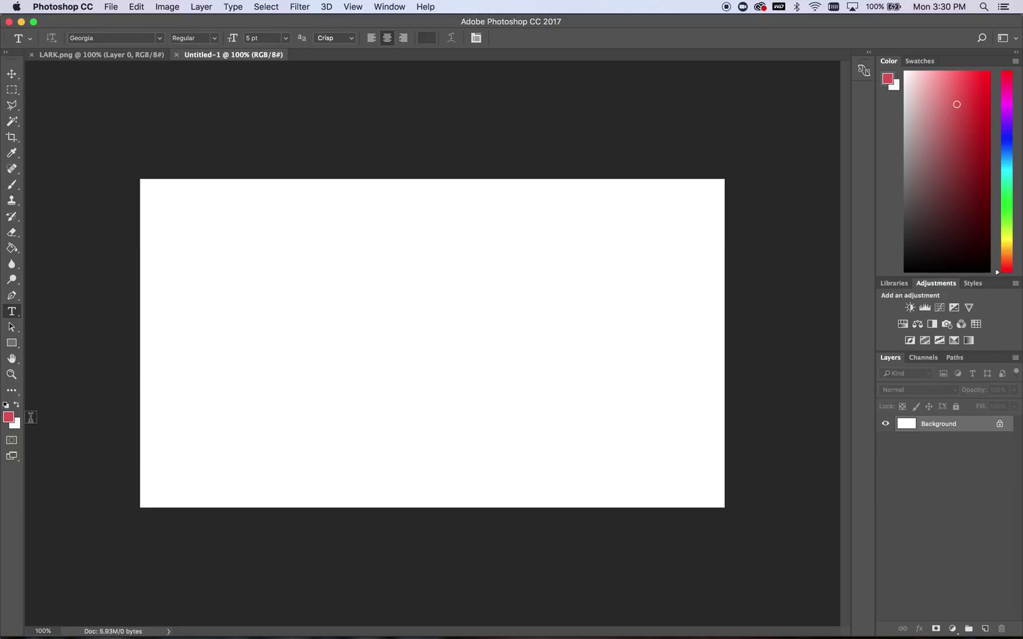
Set the foreground colour to the bird's dark teal-black (0e1c1e) by sampling LARK.png.
{"action": "left_click", "coordinate": [109, 57]}
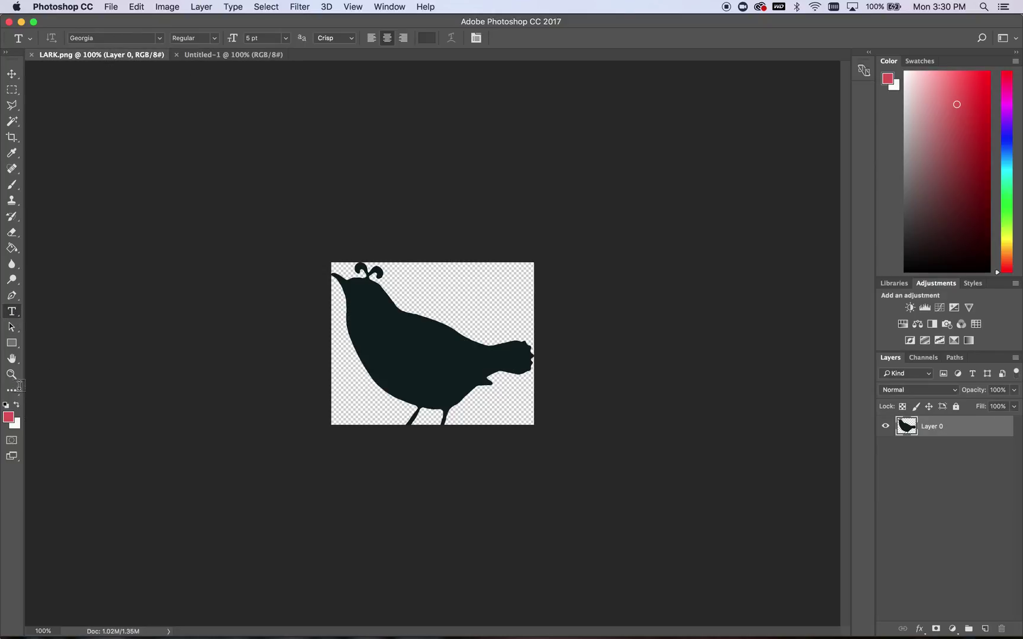
{"action": "left_click", "coordinate": [8, 417]}
{"action": "left_click", "coordinate": [423, 359]}
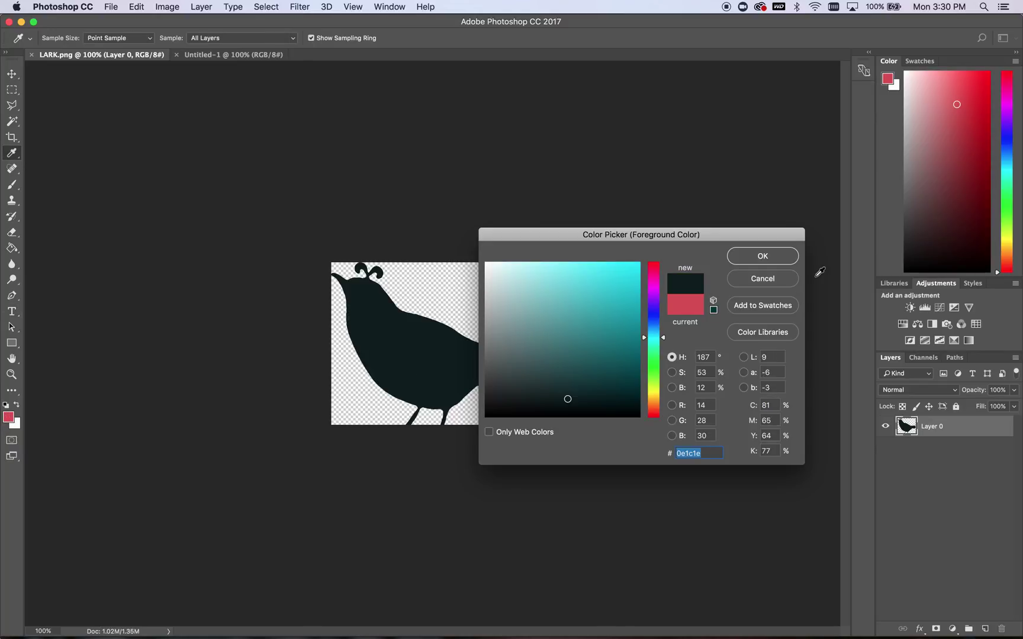
{"action": "left_click", "coordinate": [772, 261]}
{"action": "key", "text": "t"}
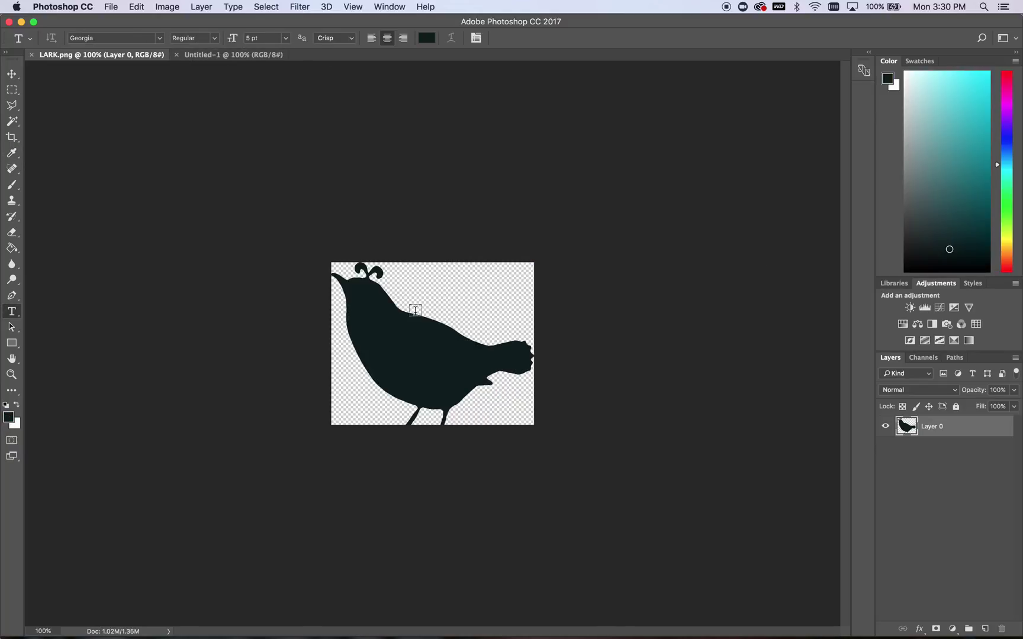
Type lark&co in a text box across the centre of the blank canvas.
{"action": "left_click", "coordinate": [222, 55]}
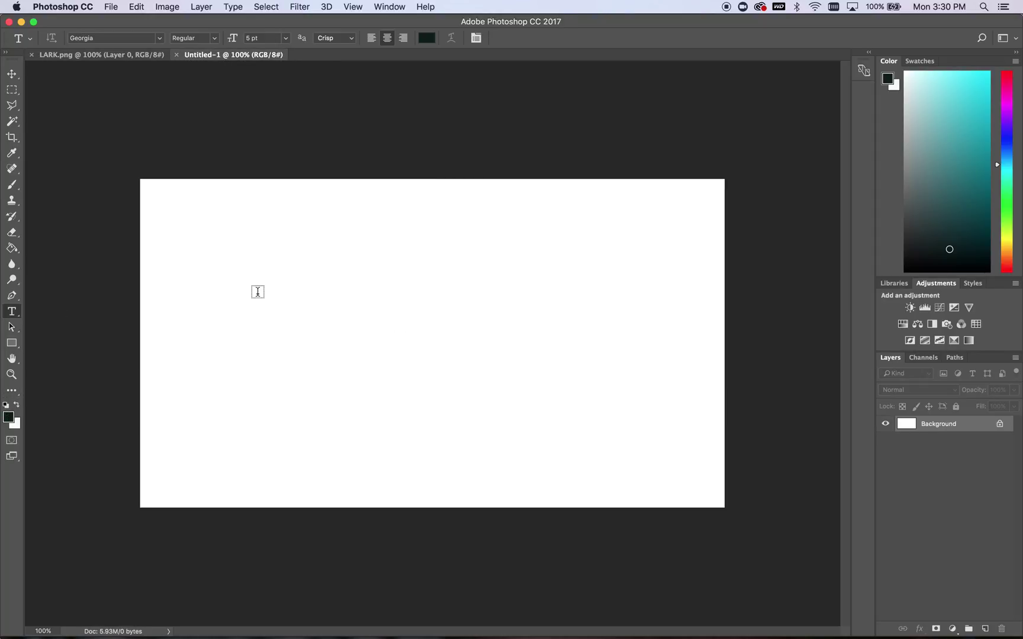
{"action": "left_click_drag", "start_coordinate": [257, 294], "coordinate": [638, 438]}
{"action": "type", "text": "lark&cp"}
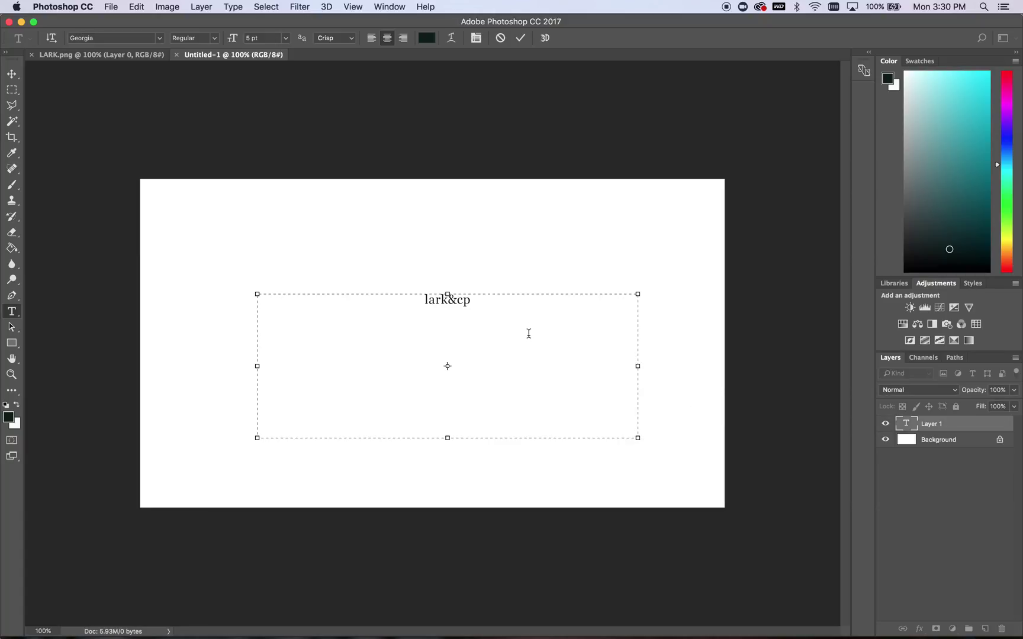
{"action": "key", "text": "BackSpace"}
{"action": "type", "text": "o"}
{"action": "left_click_drag", "start_coordinate": [520, 299], "coordinate": [301, 300]}
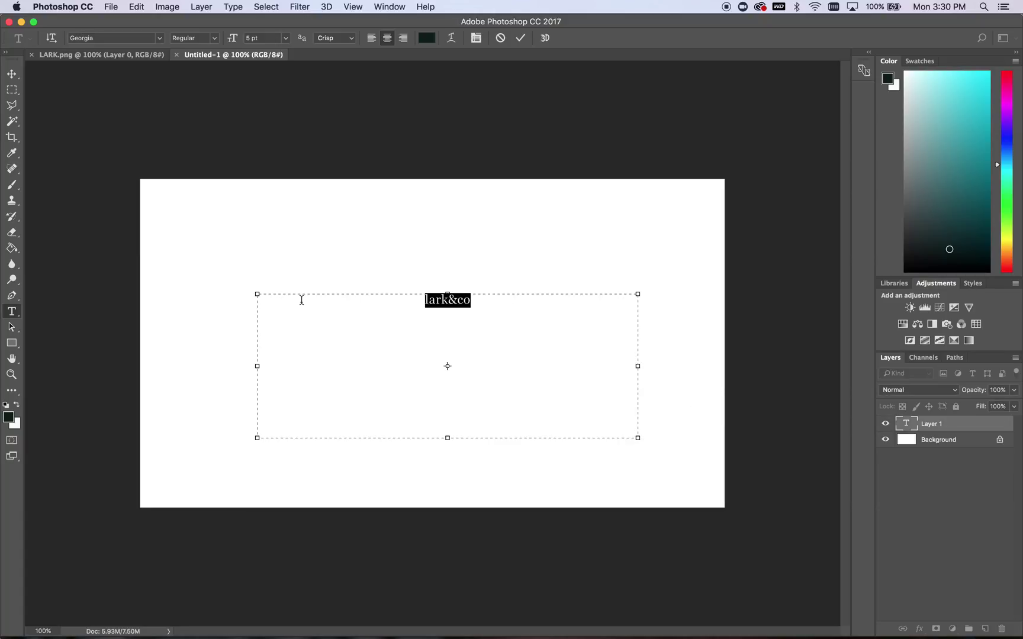
Change the lark&co font to Montserrat.
{"action": "left_click", "coordinate": [159, 38]}
{"action": "left_click", "coordinate": [162, 39]}
{"action": "left_click", "coordinate": [159, 39]}
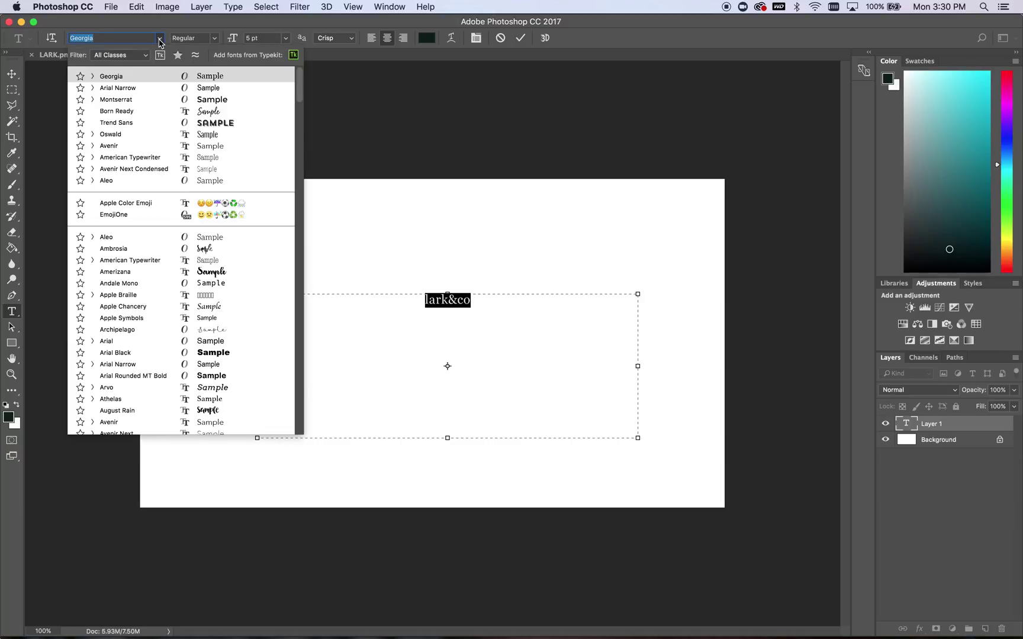
{"action": "left_click", "coordinate": [146, 100]}
{"action": "left_click", "coordinate": [215, 38]}
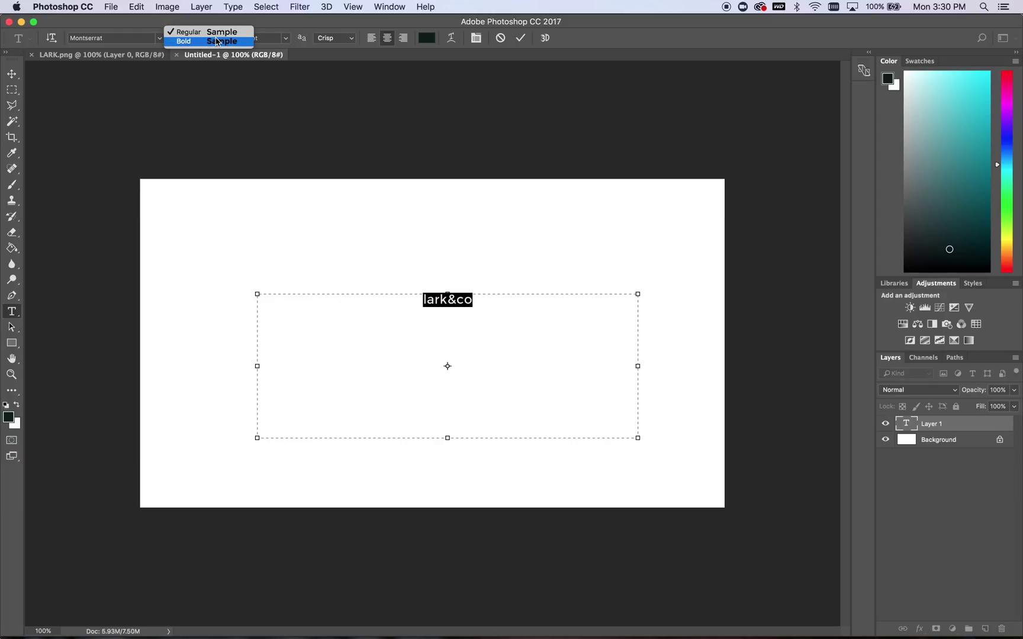
{"action": "left_click", "coordinate": [217, 42]}
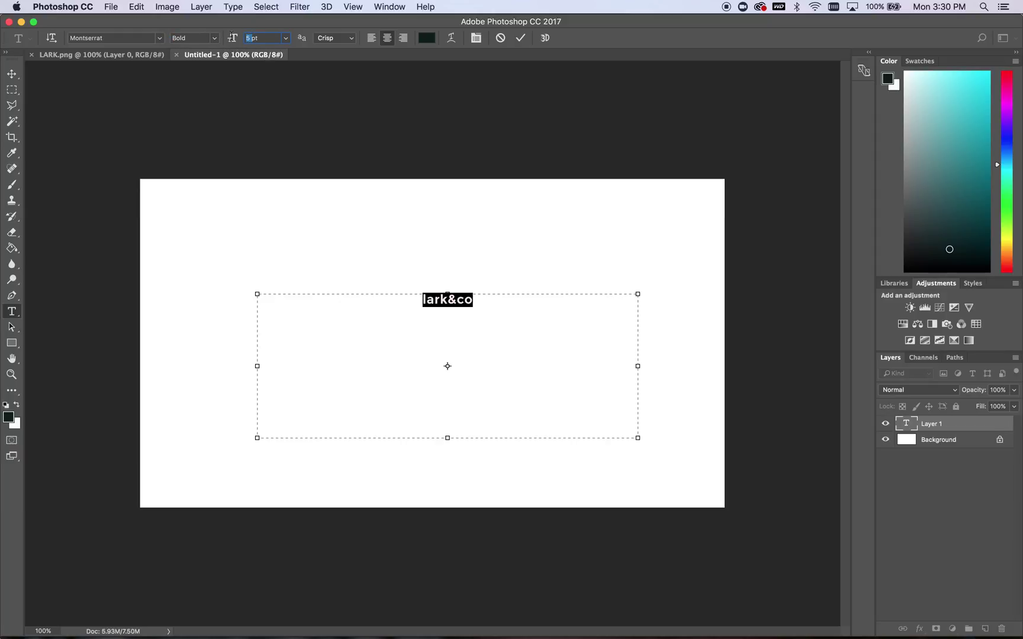
Set the text to 30 pt Montserrat Regular and commit it.
{"action": "type", "text": "10"}
{"action": "key", "text": "BackSpace"}
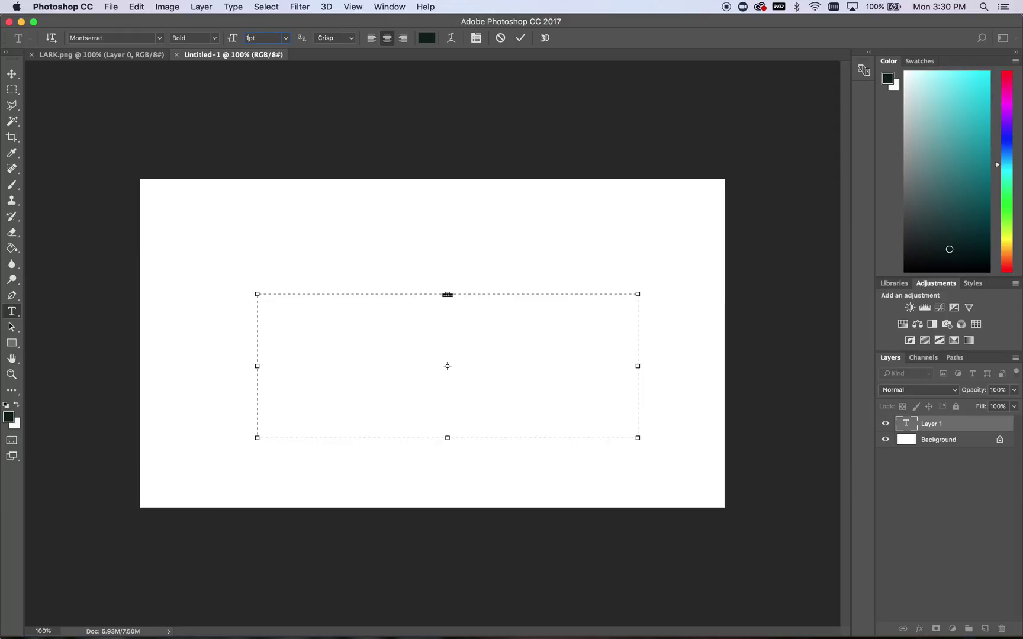
{"action": "key", "text": "BackSpace"}
{"action": "type", "text": "300"}
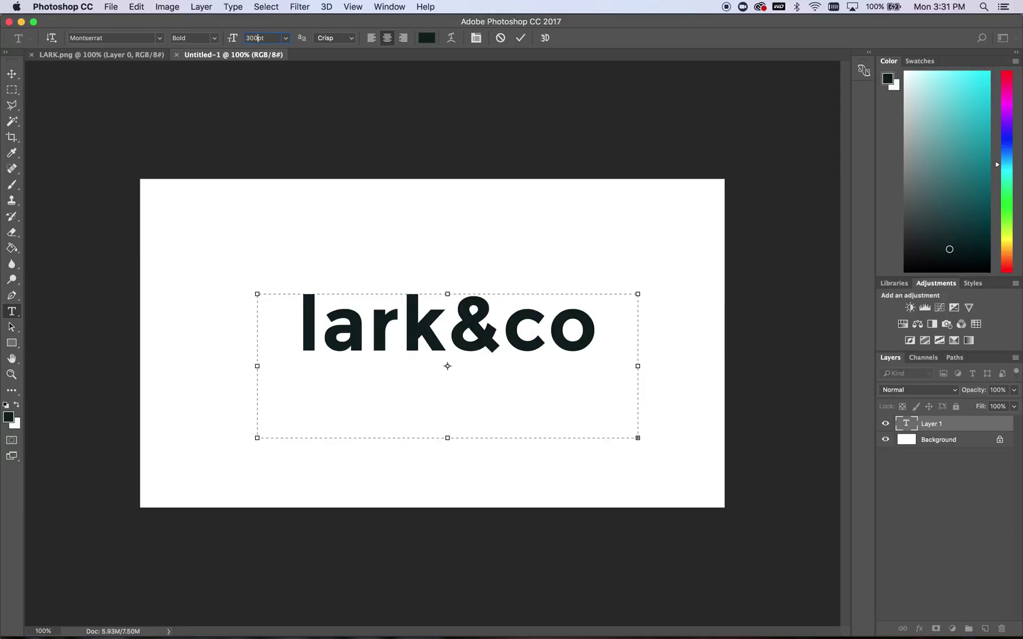
{"action": "key", "text": "BackSpace"}
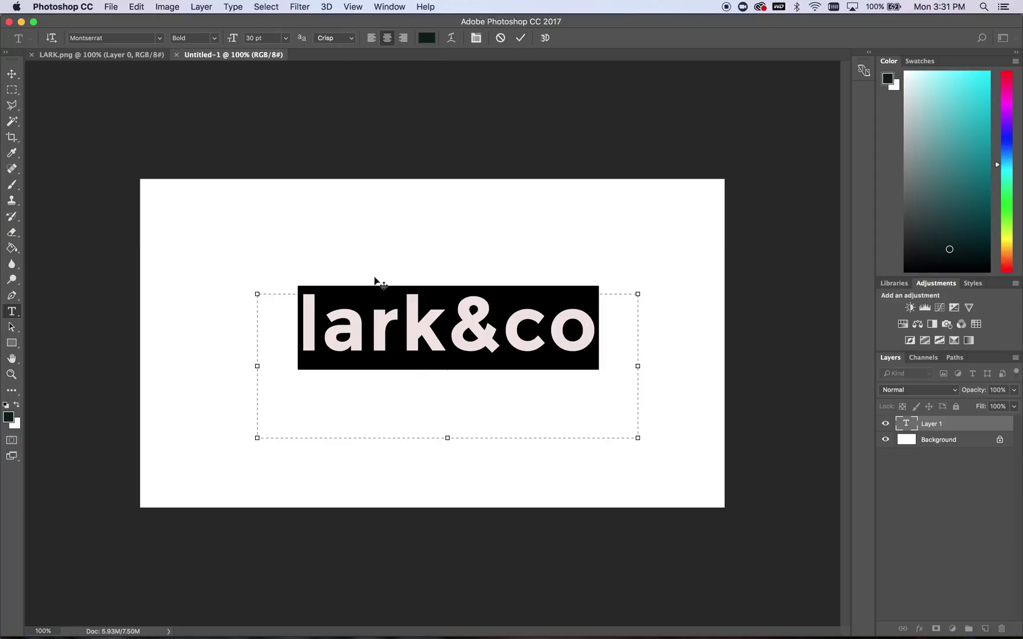
{"action": "left_click", "coordinate": [210, 44]}
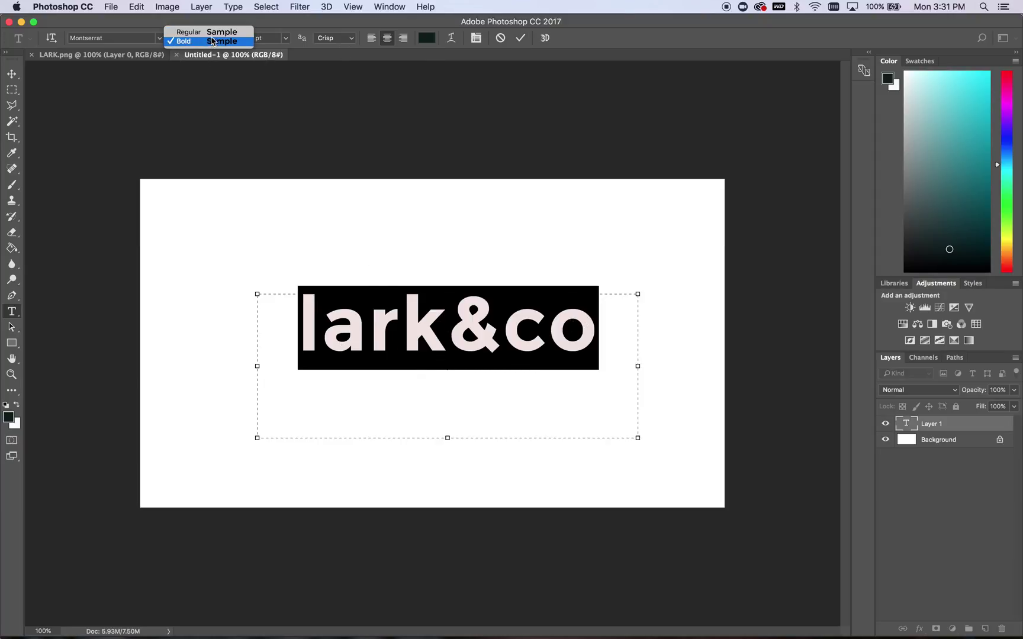
{"action": "left_click", "coordinate": [208, 32]}
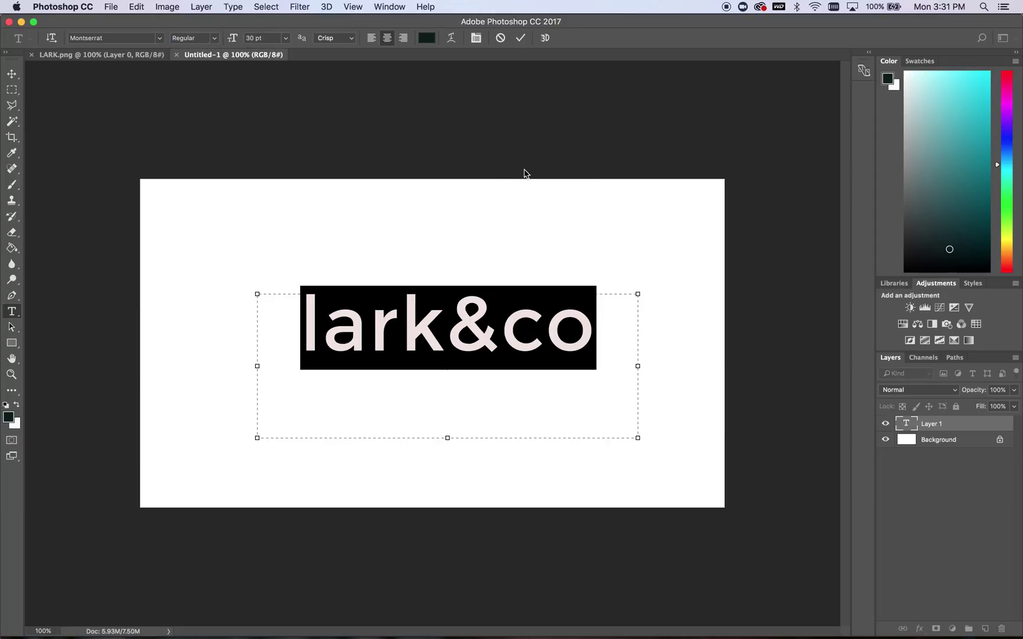
{"action": "left_click", "coordinate": [519, 39]}
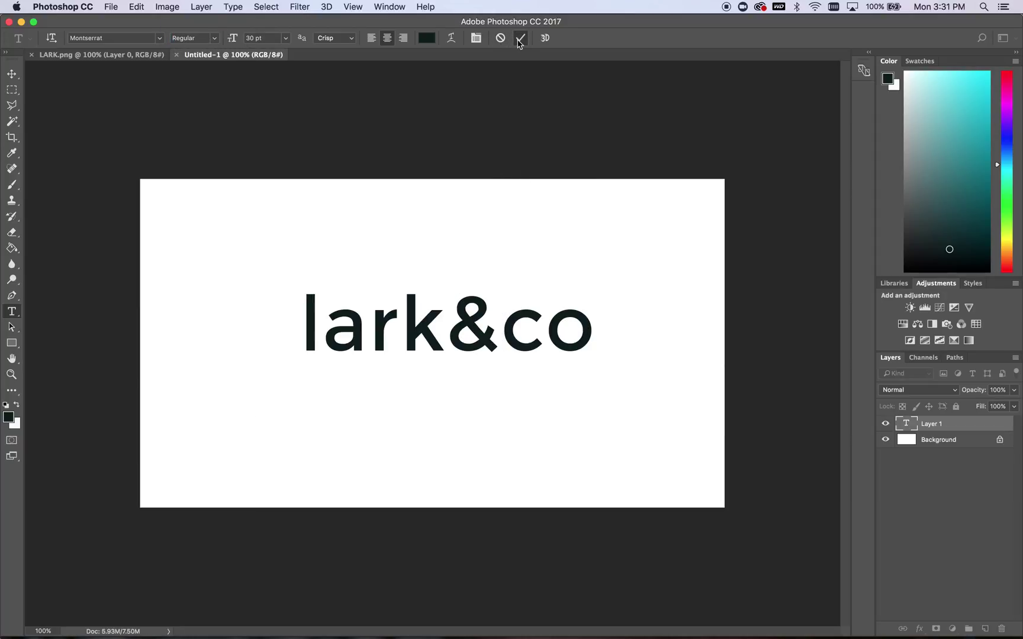
{"action": "left_click", "coordinate": [12, 75]}
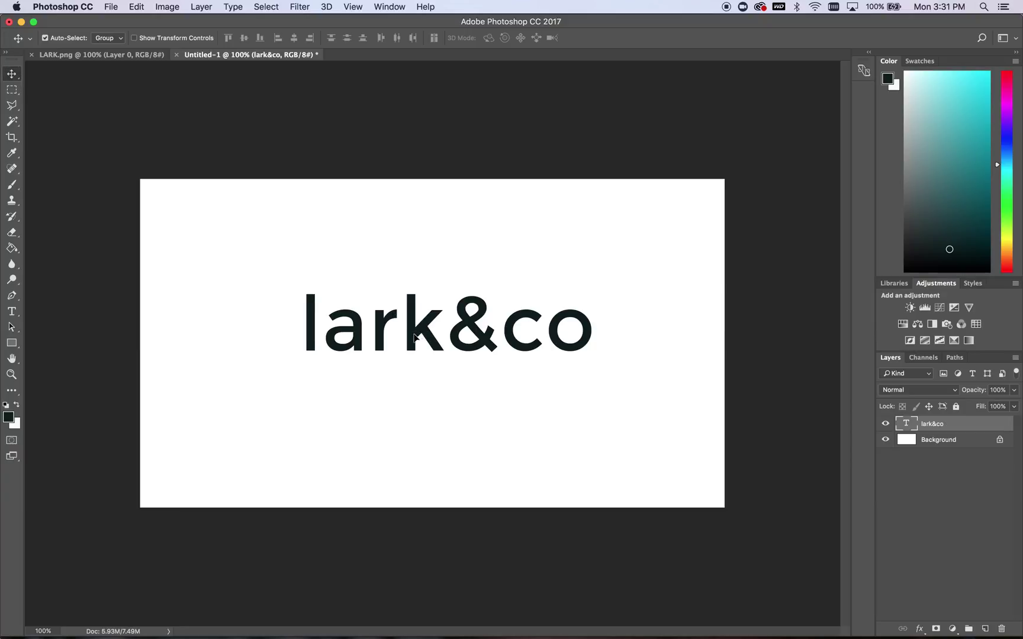
Drag the lark&co text slightly left and down to centre it on the canvas.
{"action": "left_click_drag", "start_coordinate": [424, 332], "coordinate": [410, 348]}
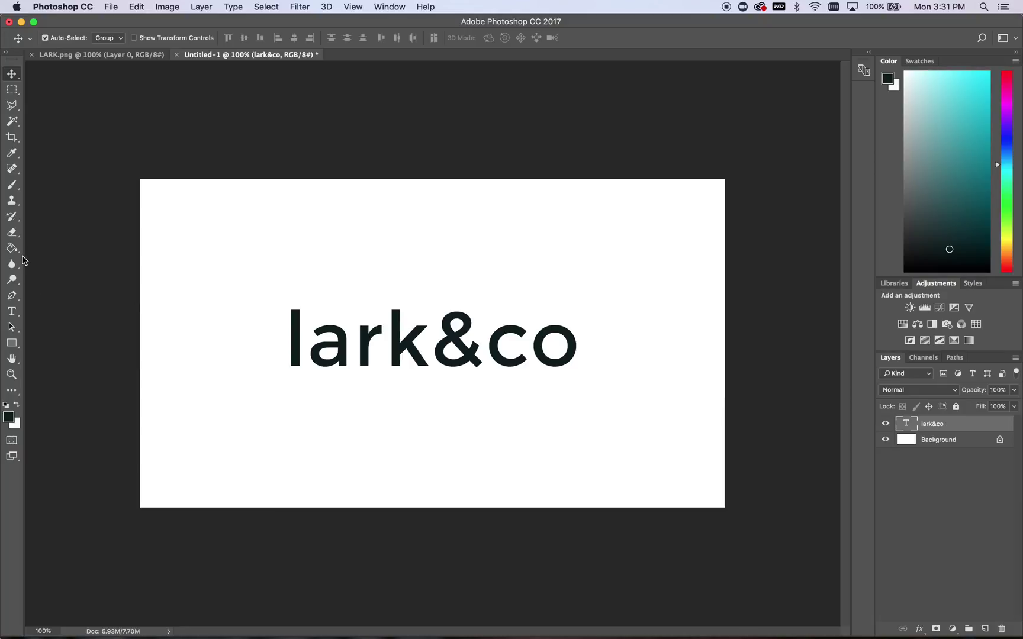
{"action": "left_click", "coordinate": [15, 312]}
Fill a small elliptical selection with the dark colour on new Layer 1, nudged onto the ampersand.
{"action": "left_click", "coordinate": [13, 90]}
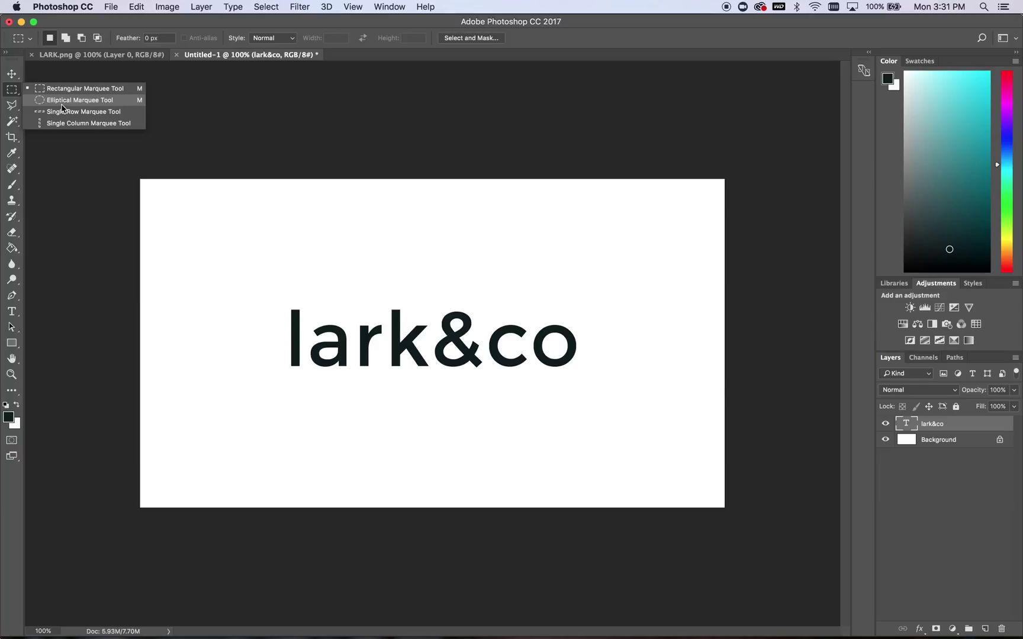
{"action": "left_click", "coordinate": [77, 100]}
{"action": "left_click_drag", "start_coordinate": [482, 320], "coordinate": [491, 333]}
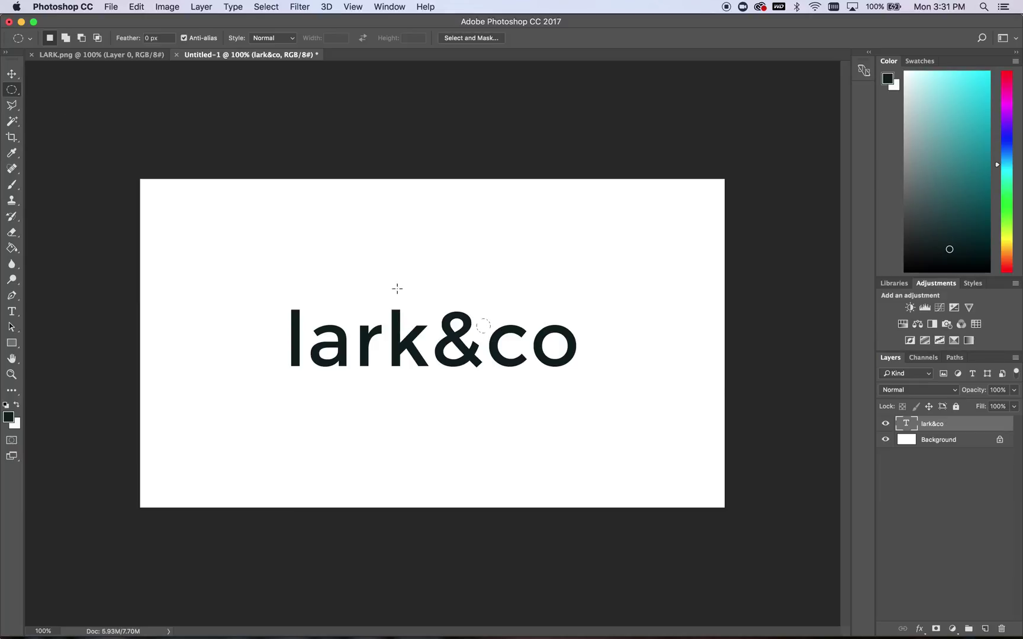
{"action": "left_click", "coordinate": [12, 248]}
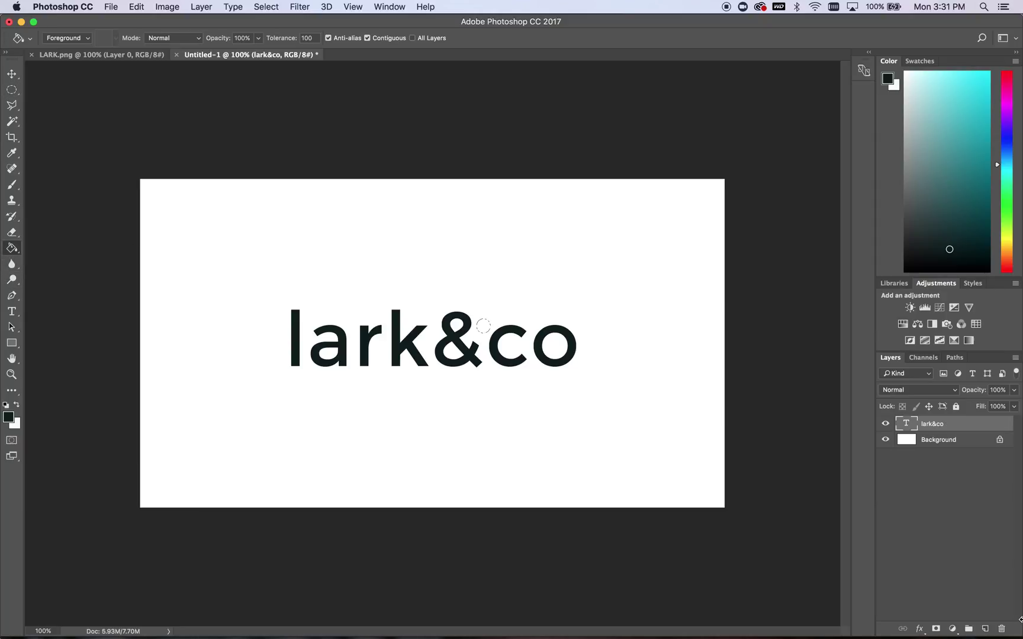
{"action": "left_click", "coordinate": [985, 630]}
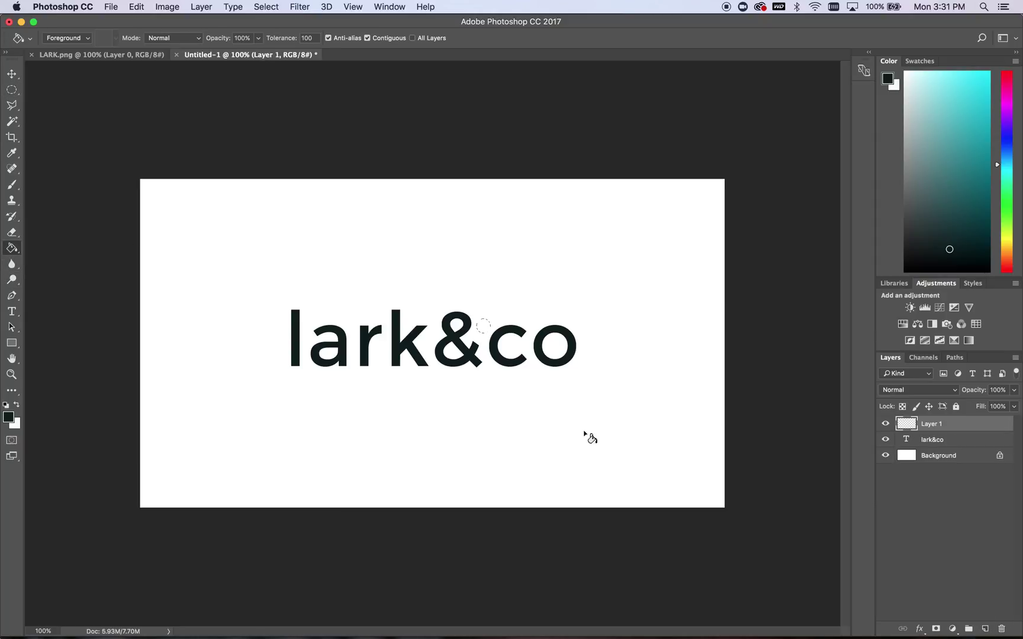
{"action": "left_click", "coordinate": [484, 327]}
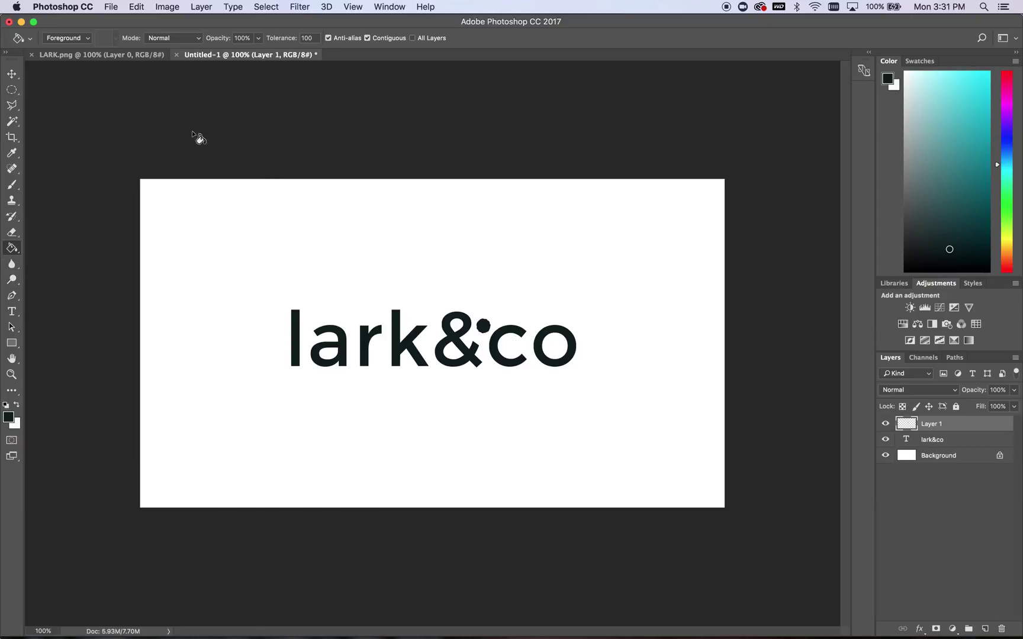
{"action": "left_click", "coordinate": [12, 73]}
{"action": "left_click_drag", "start_coordinate": [483, 331], "coordinate": [481, 336]}
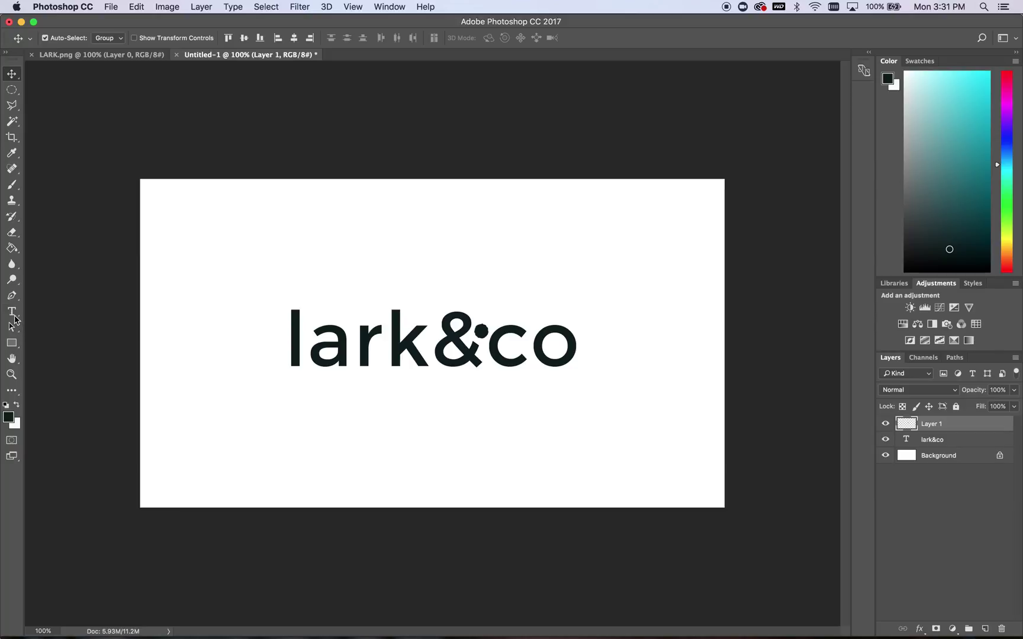
{"action": "left_click", "coordinate": [104, 57]}
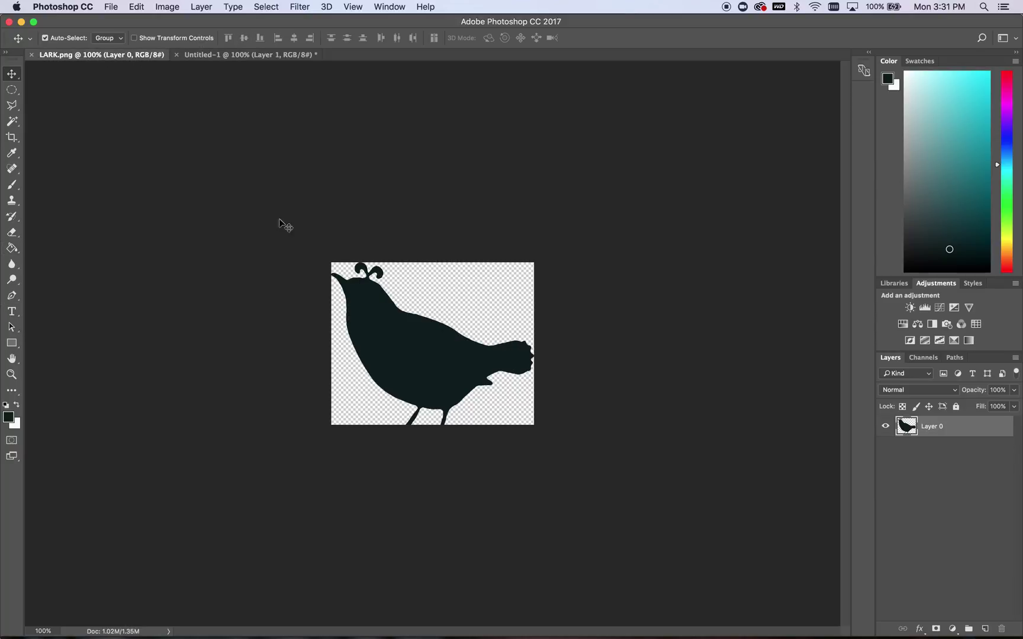
Paste the bird into Untitled-1 as Layer 2, scale it down, and nudge it onto the o.
{"action": "left_click", "coordinate": [11, 89]}
{"action": "left_click", "coordinate": [59, 93]}
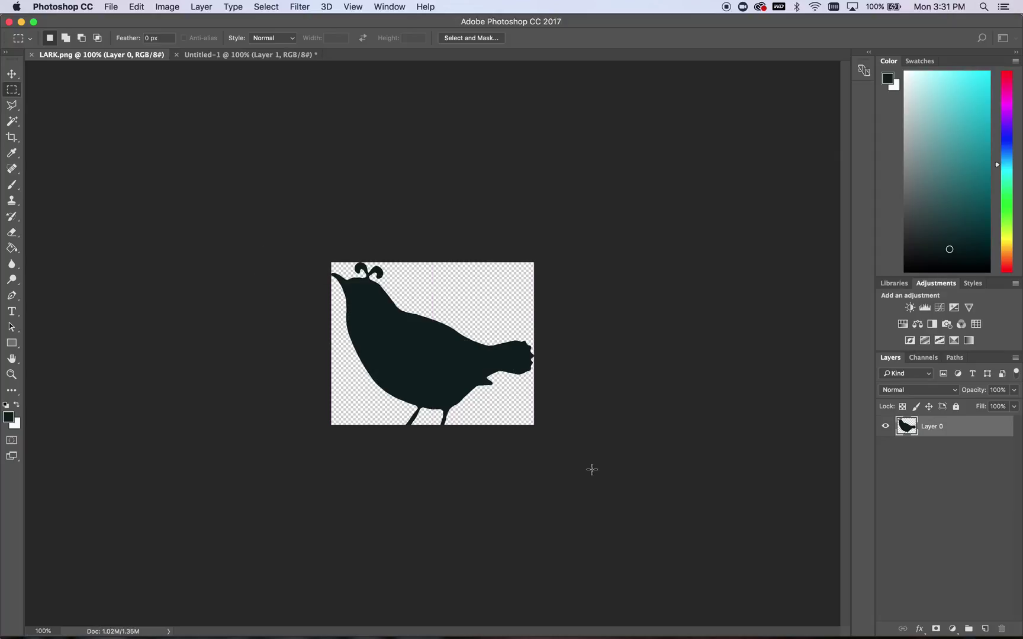
{"action": "left_click", "coordinate": [217, 55]}
{"action": "key", "text": "super+v"}
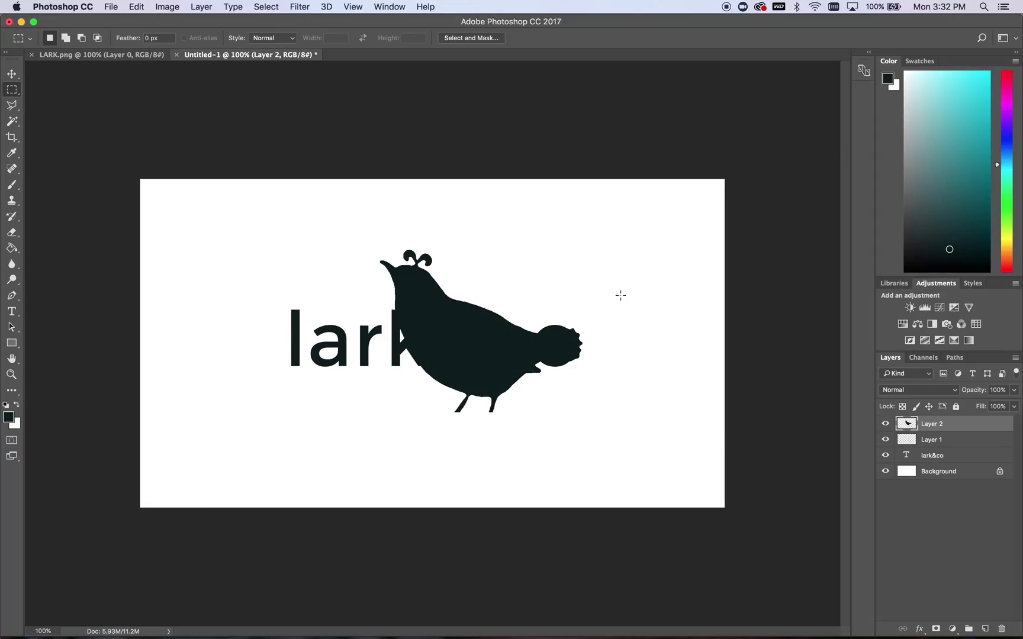
{"action": "key", "text": "super+t"}
{"action": "left_click_drag", "start_coordinate": [583, 412], "coordinate": [541, 300]}
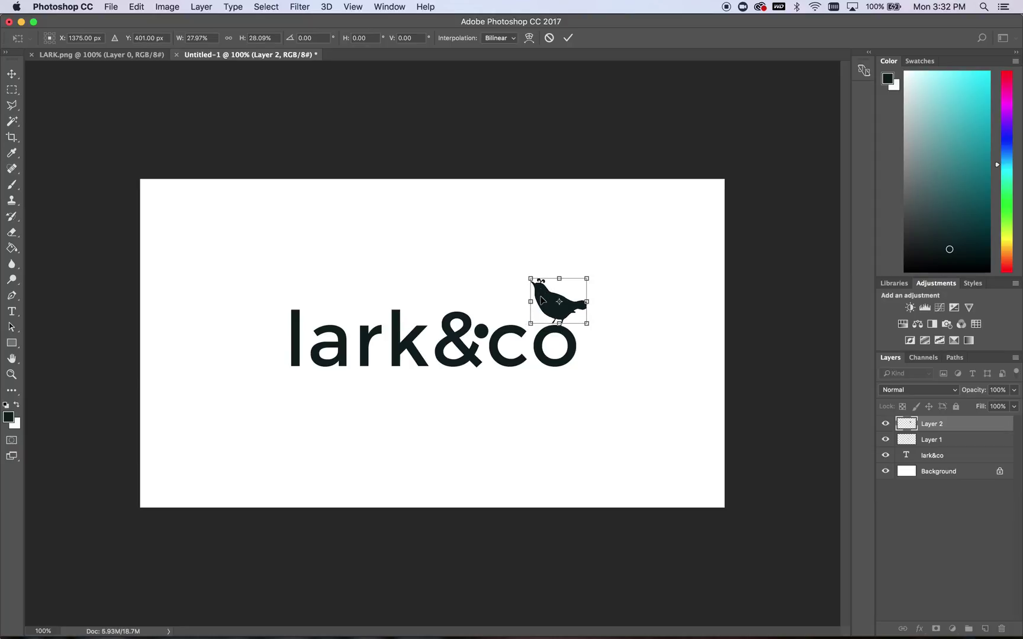
{"action": "key", "text": "Down"}
{"action": "key", "text": "Down"}
{"action": "key", "text": "Down"}
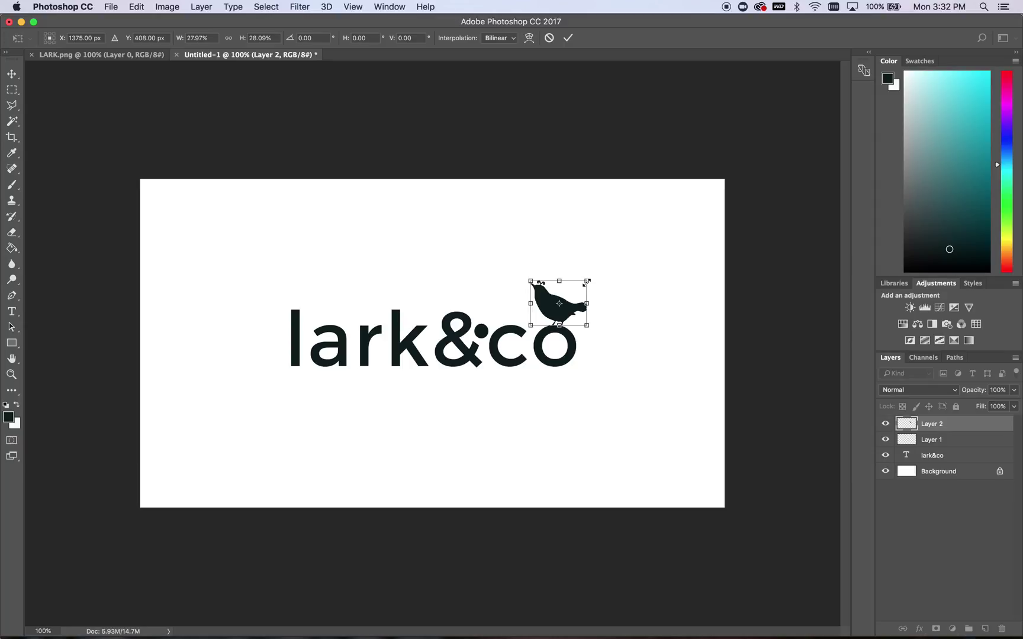
{"action": "left_click_drag", "start_coordinate": [587, 283], "coordinate": [578, 287]}
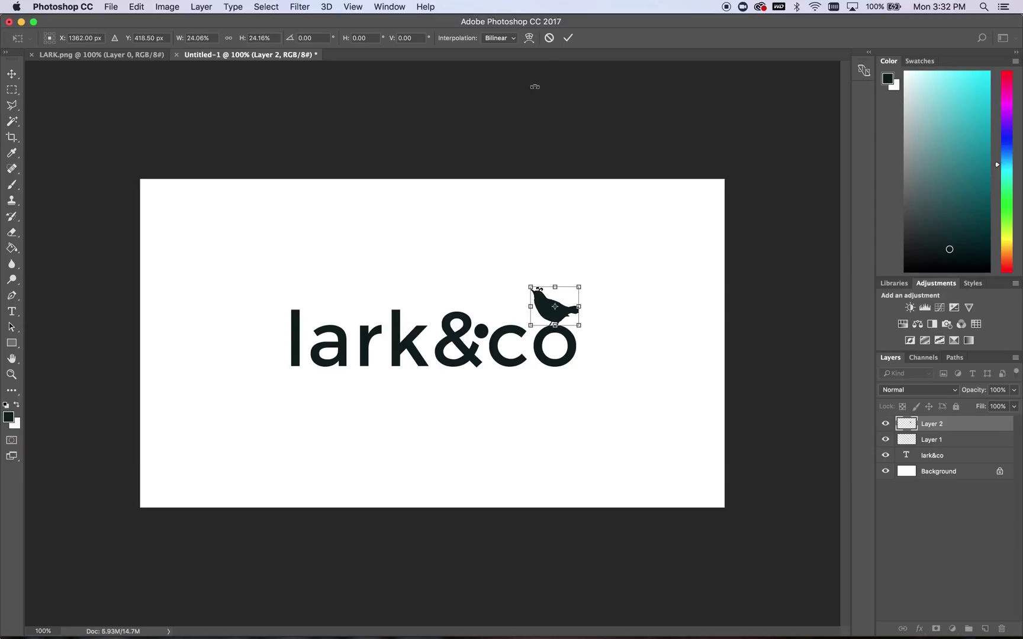
{"action": "left_click", "coordinate": [570, 39]}
{"action": "left_click", "coordinate": [11, 74]}
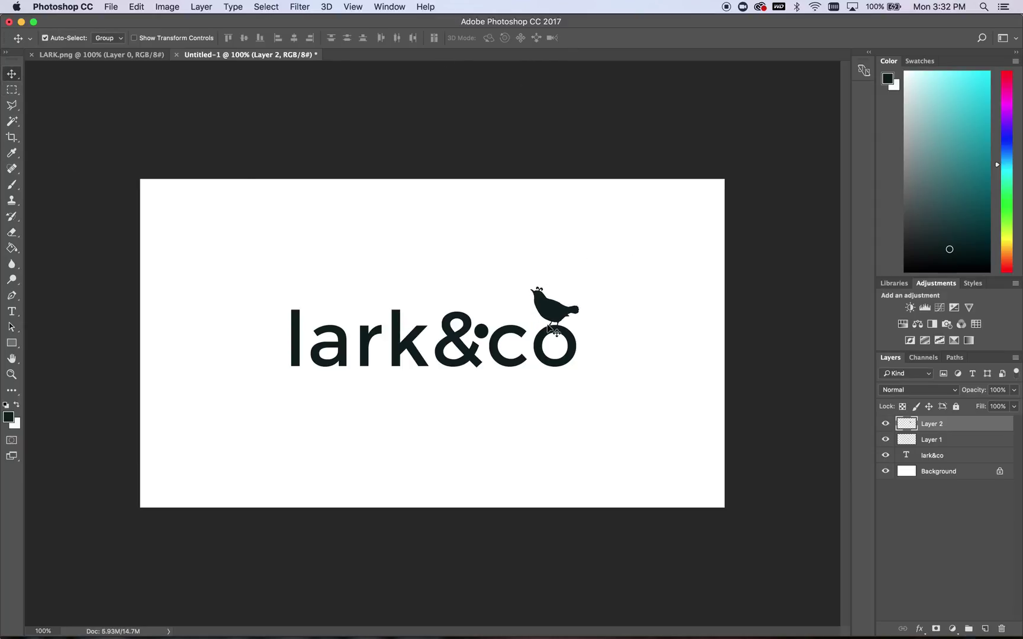
{"action": "key", "text": "Right"}
{"action": "key", "text": "Right"}
{"action": "key", "text": "Right"}
{"action": "key", "text": "Right"}
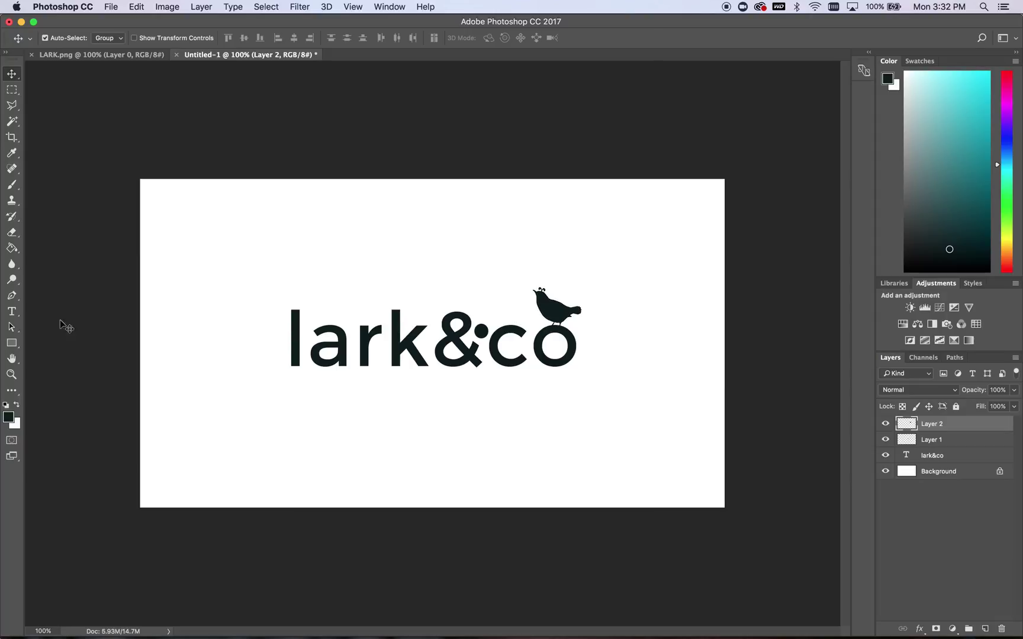
Type 'reative' in a text box below lark&co and set it to Georgia Italic 10 pt.
{"action": "left_click", "coordinate": [12, 312]}
{"action": "left_click_drag", "start_coordinate": [477, 375], "coordinate": [572, 399]}
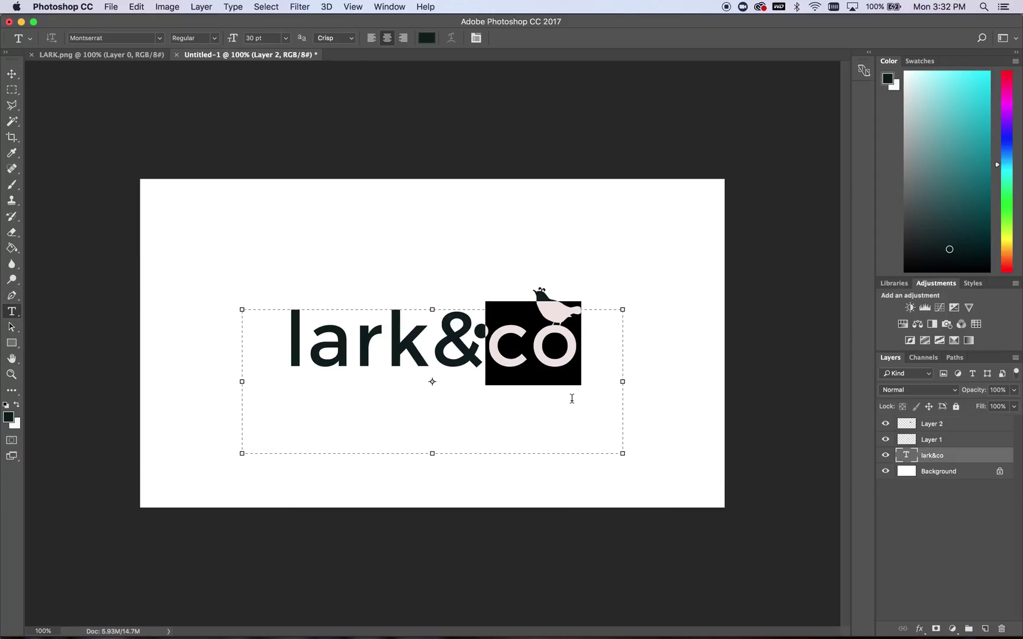
{"action": "left_click_drag", "start_coordinate": [428, 454], "coordinate": [719, 586]}
{"action": "left_click", "coordinate": [520, 38]}
{"action": "type", "text": "reative"}
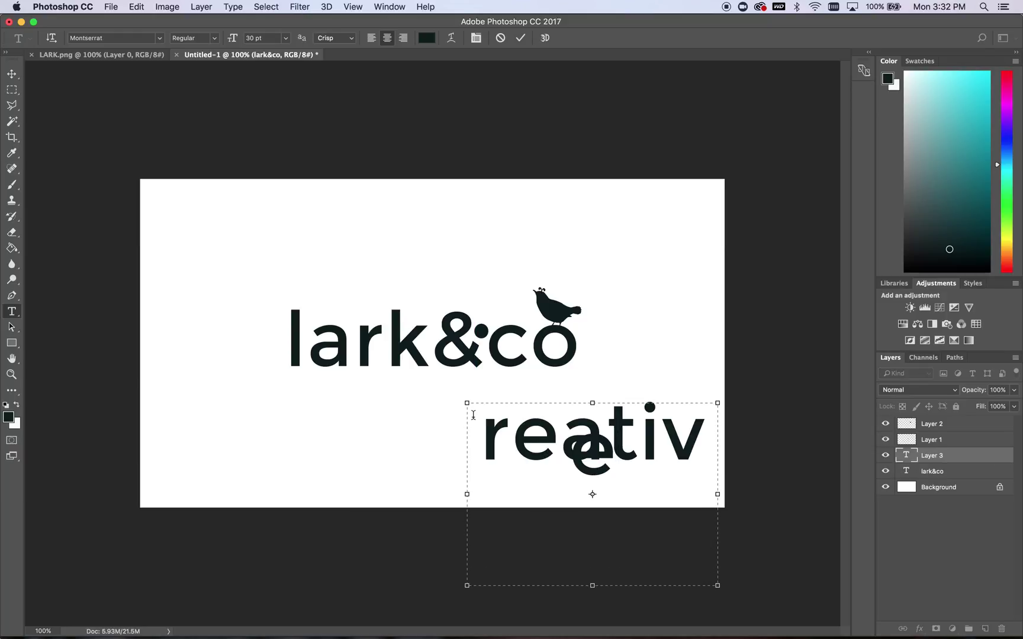
{"action": "key", "text": "super+a"}
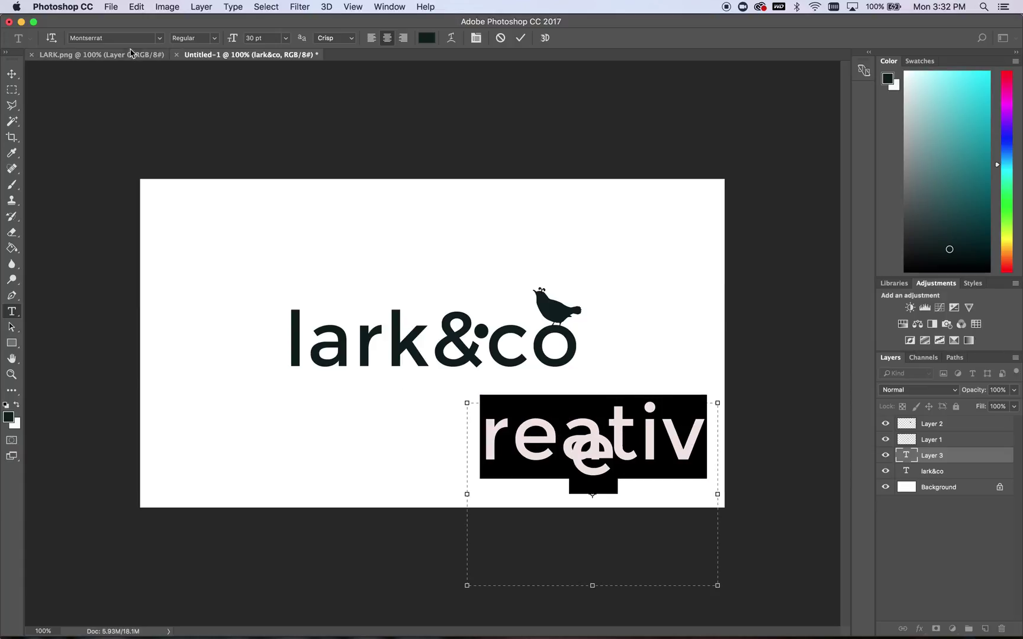
{"action": "left_click", "coordinate": [126, 37]}
{"action": "type", "text": "geor"}
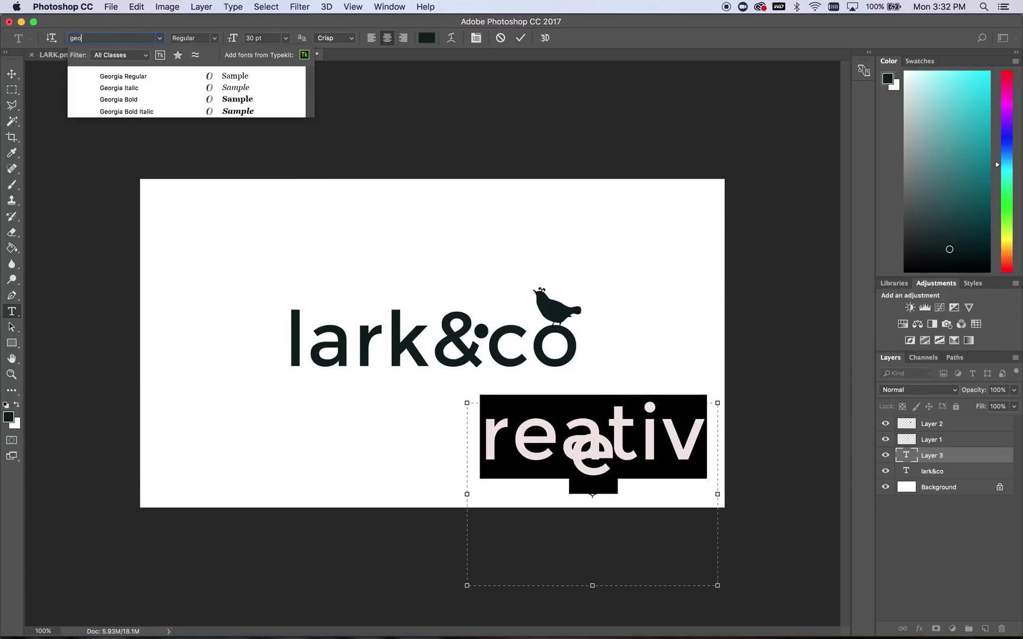
{"action": "left_click", "coordinate": [225, 89]}
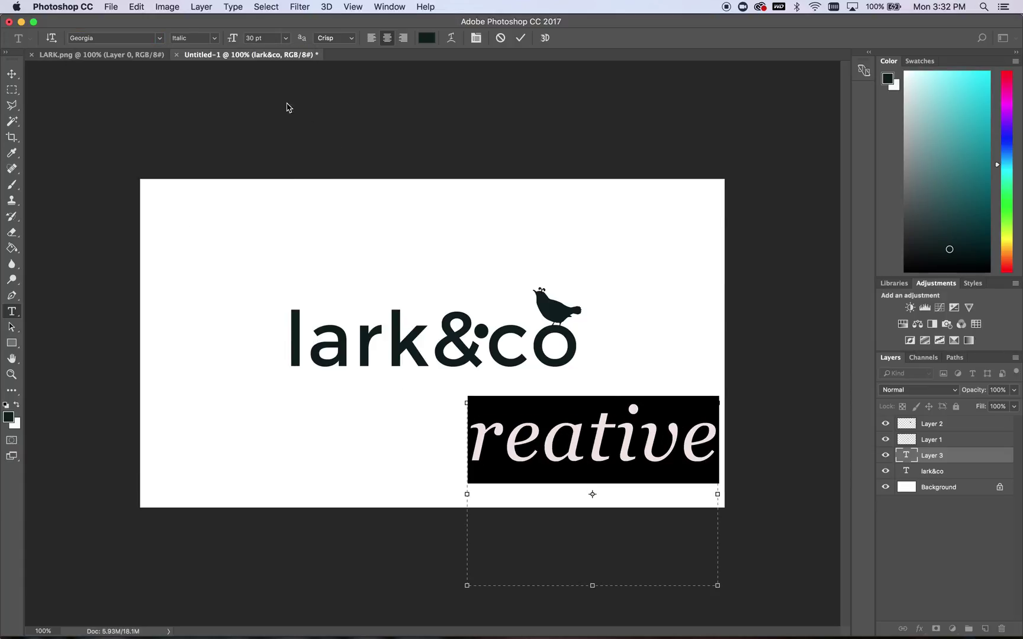
{"action": "type", "text": "10"}
{"action": "key", "text": "Return"}
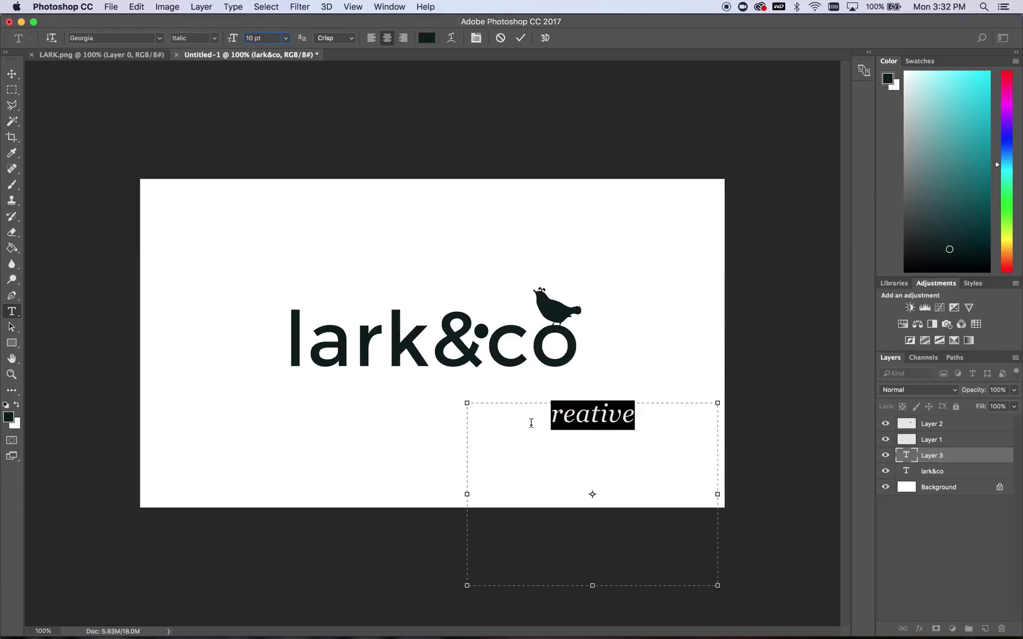
Reduce creative to 5 pt, widen its letter spacing, and shrink the text box to fit.
{"action": "left_click", "coordinate": [555, 409]}
{"action": "left_click_drag", "start_coordinate": [641, 414], "coordinate": [389, 413]}
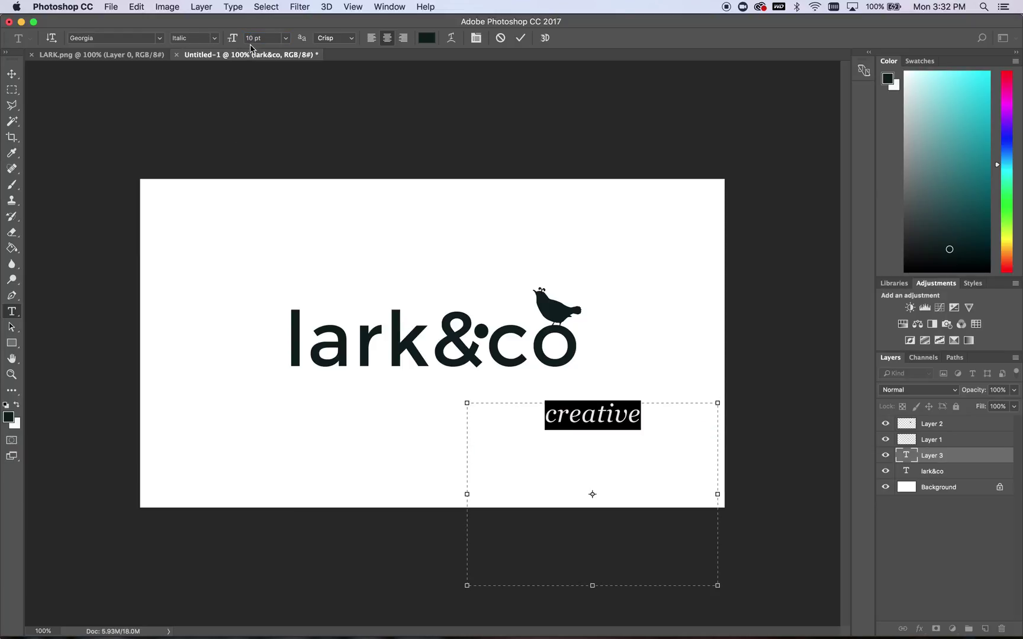
{"action": "type", "text": "5"}
{"action": "key", "text": "Return"}
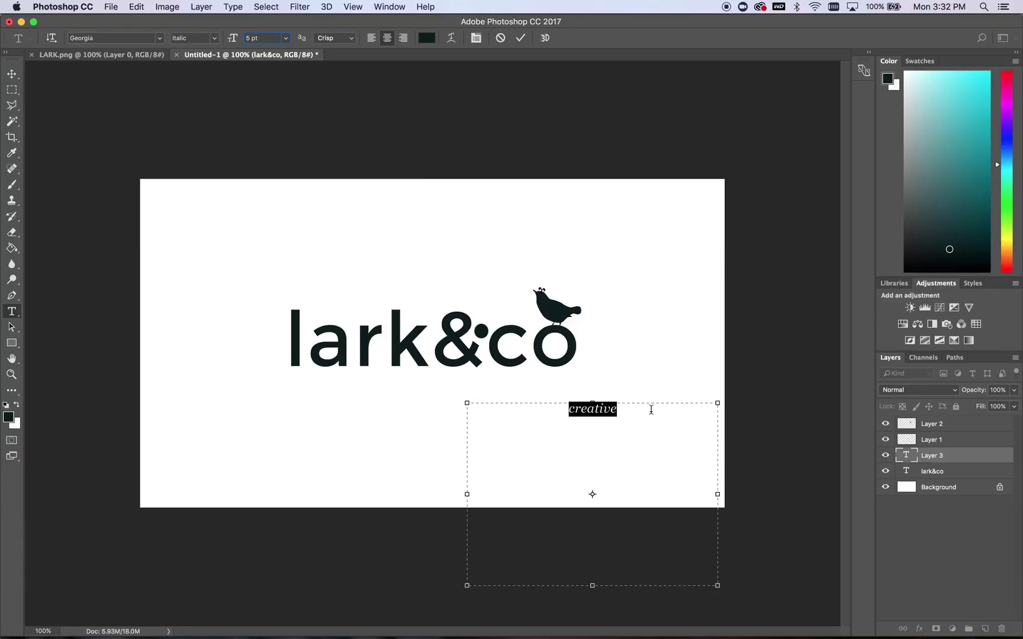
{"action": "left_click_drag", "start_coordinate": [619, 408], "coordinate": [393, 413]}
{"action": "key", "text": "alt+Right"}
{"action": "key", "text": "alt+Right"}
{"action": "key", "text": "alt+Right"}
{"action": "key", "text": "alt+Right"}
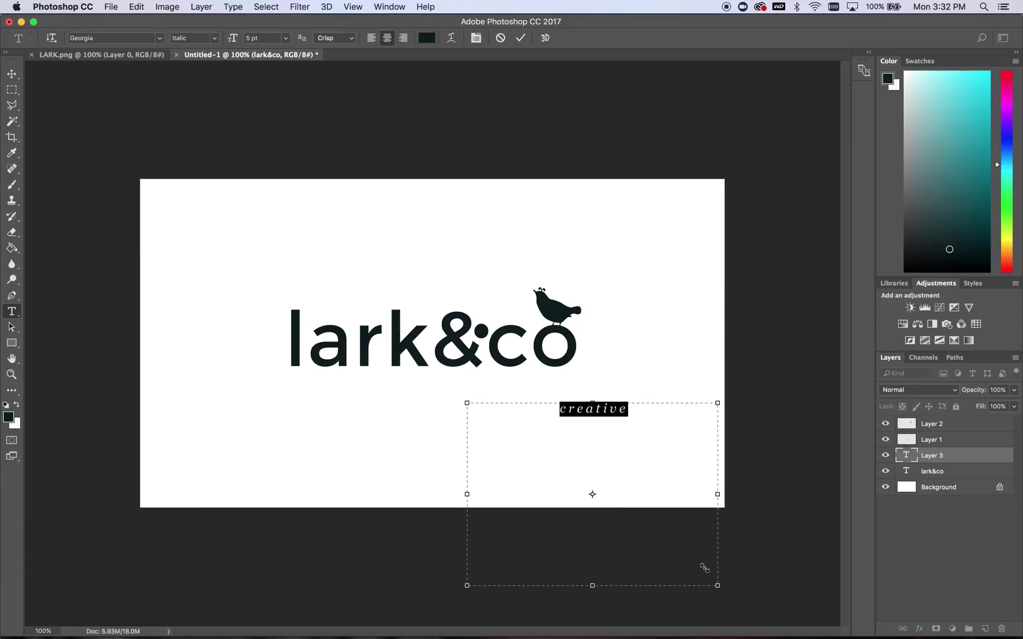
{"action": "left_click_drag", "start_coordinate": [717, 585], "coordinate": [590, 436]}
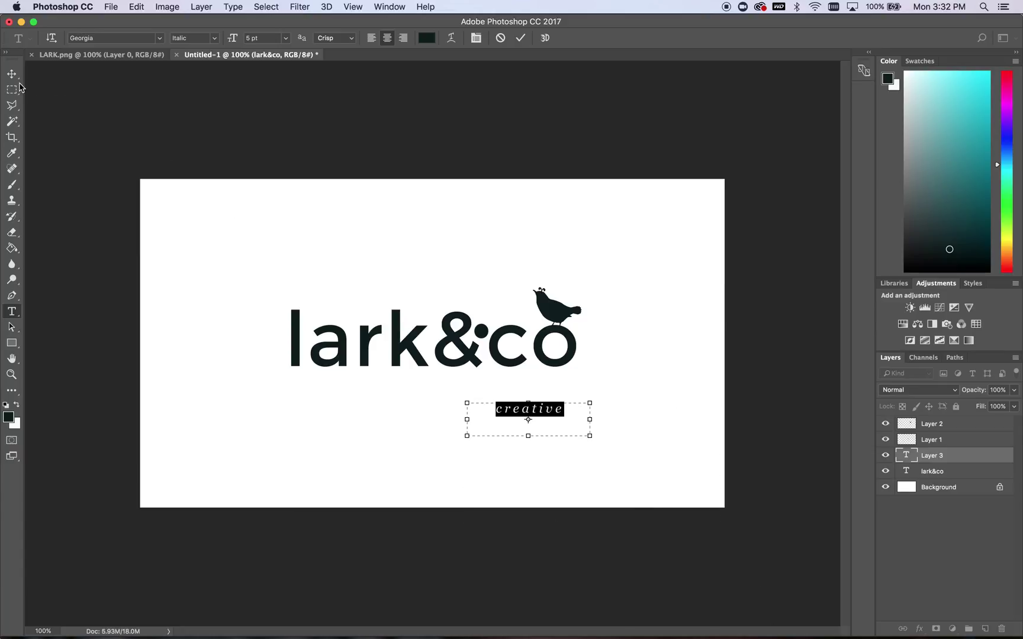
{"action": "left_click", "coordinate": [11, 73]}
Move creative up beneath lark&co and spread its letters further apart.
{"action": "left_click_drag", "start_coordinate": [531, 395], "coordinate": [531, 366]}
{"action": "left_click", "coordinate": [12, 312]}
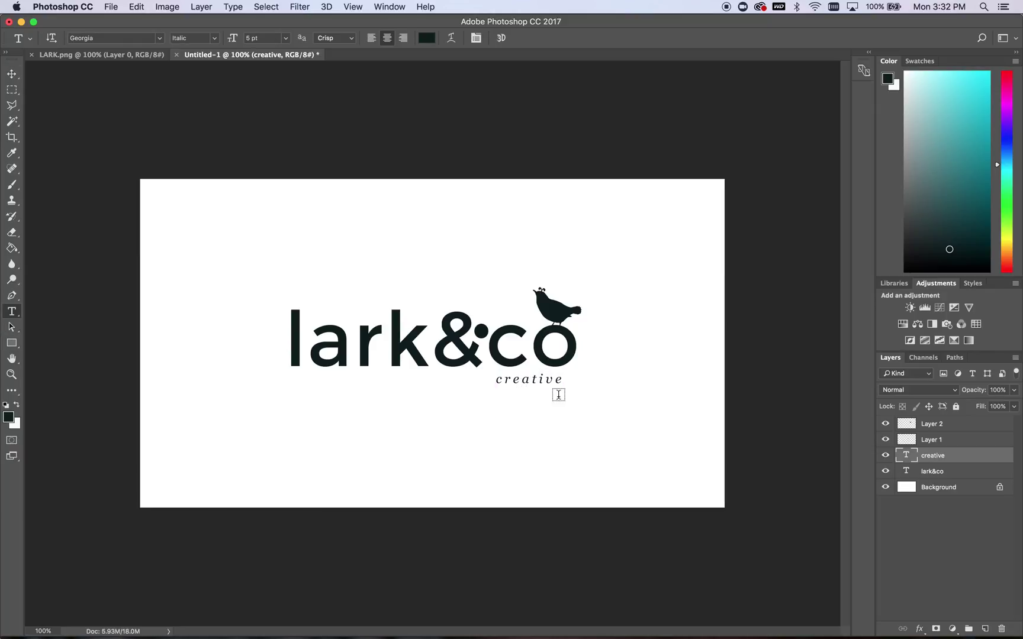
{"action": "left_click", "coordinate": [558, 394]}
{"action": "key", "text": "super+a"}
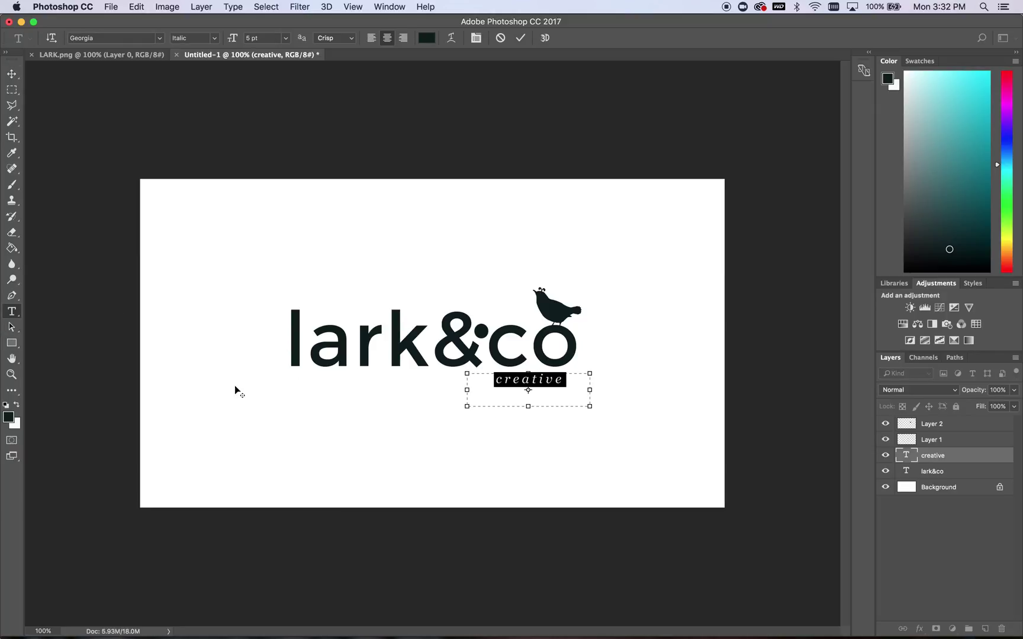
{"action": "key", "text": "alt+Right"}
{"action": "key", "text": "alt+Right"}
{"action": "key", "text": "alt+Right"}
{"action": "key", "text": "alt+Right"}
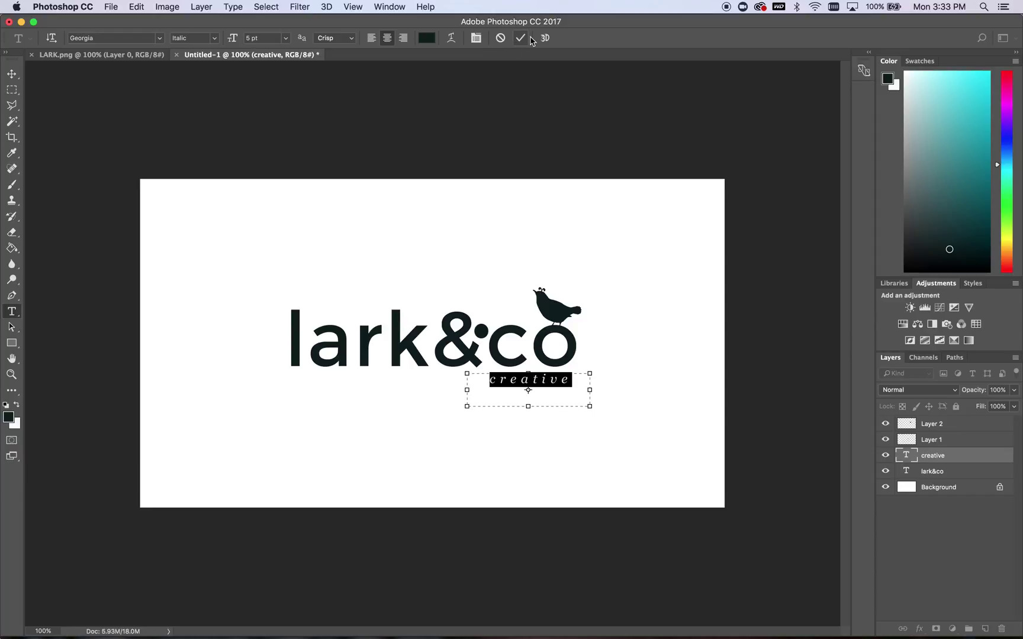
{"action": "left_click", "coordinate": [521, 38]}
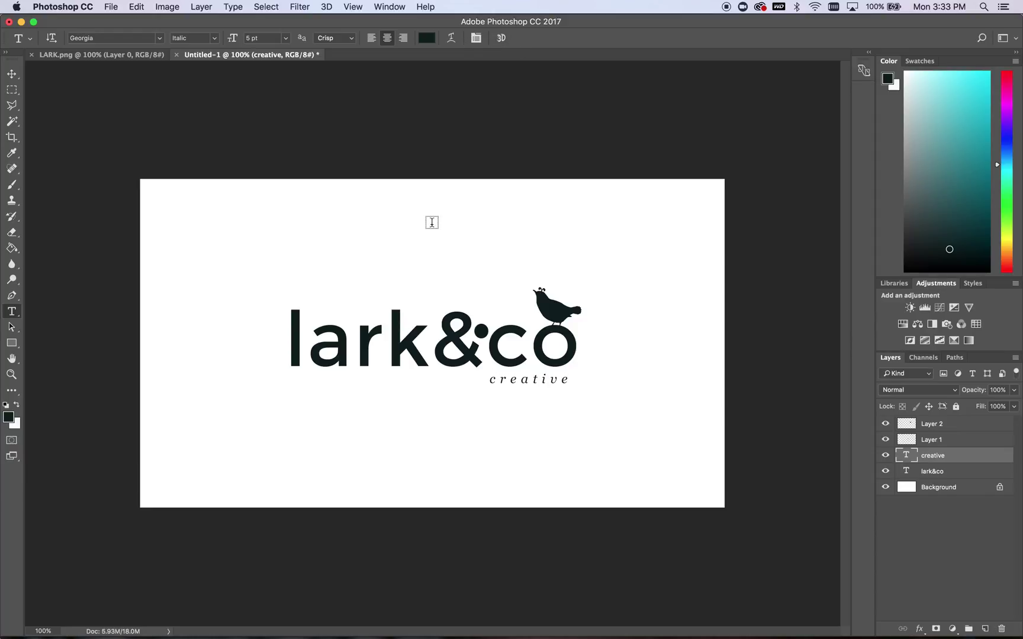
Nudge creative slightly right, then hide the bird, dot and creative layers.
{"action": "key", "text": "v"}
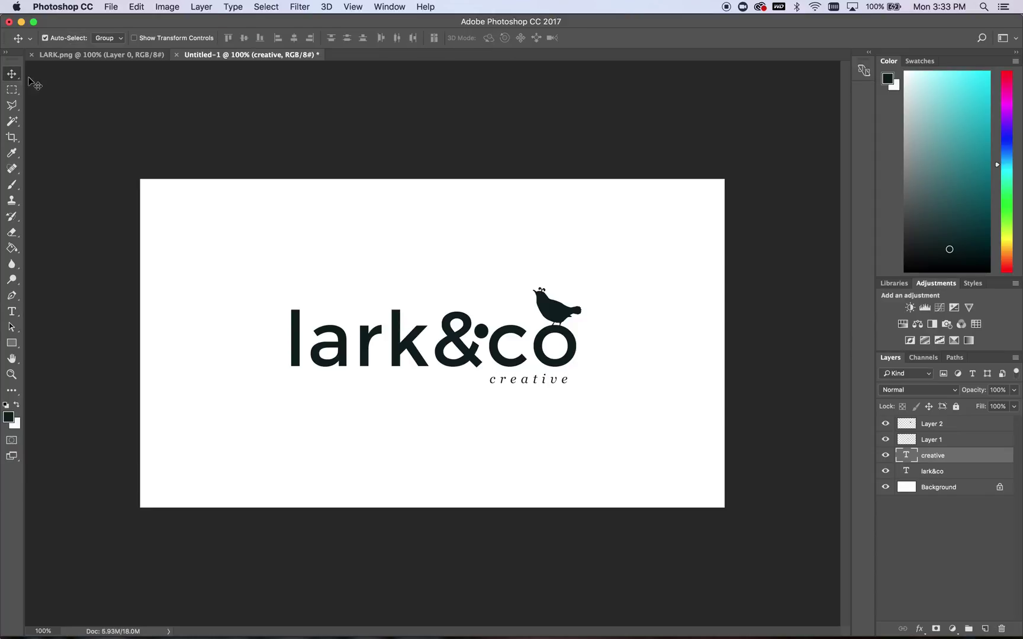
{"action": "key", "text": "Right"}
{"action": "key", "text": "Right"}
{"action": "key", "text": "Right"}
{"action": "left_click", "coordinate": [885, 424]}
{"action": "left_click", "coordinate": [885, 440]}
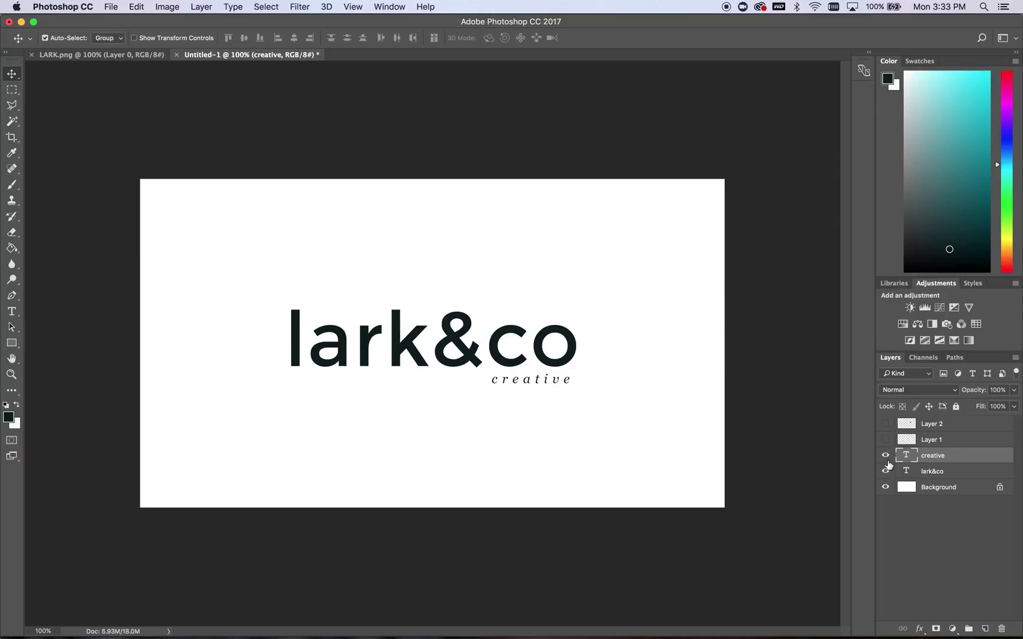
{"action": "left_click", "coordinate": [886, 456]}
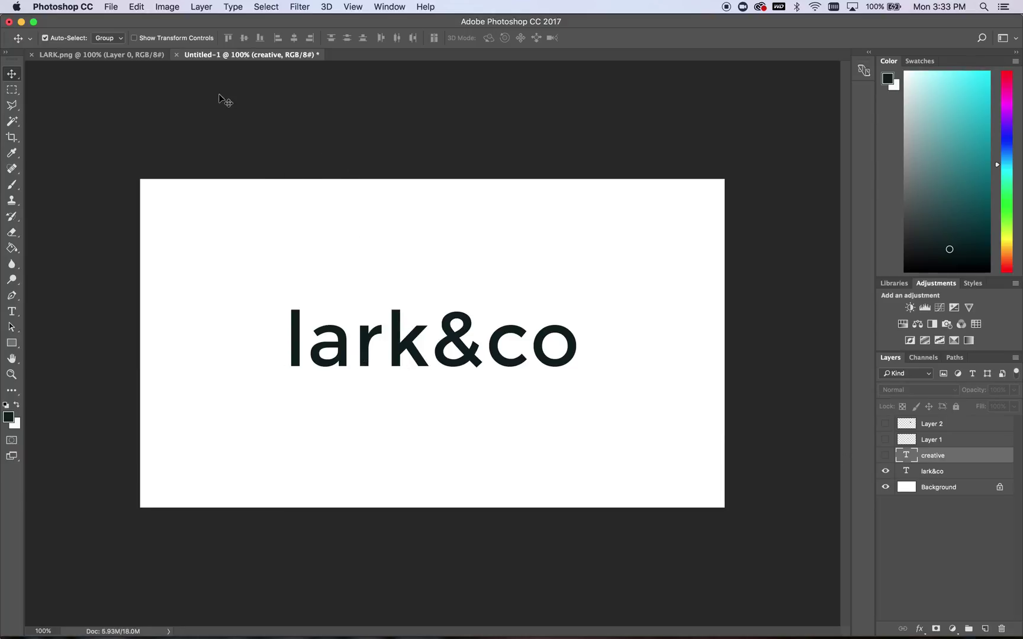
Hide the white Background so only lark&co remains visible over transparency.
{"action": "left_click", "coordinate": [112, 6]}
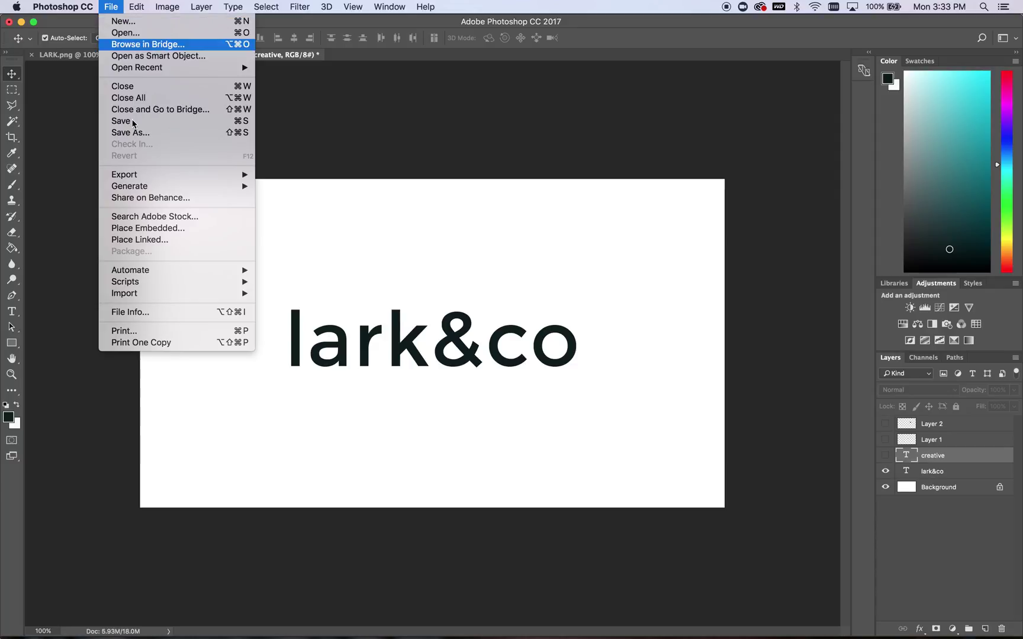
{"action": "left_click", "coordinate": [452, 98]}
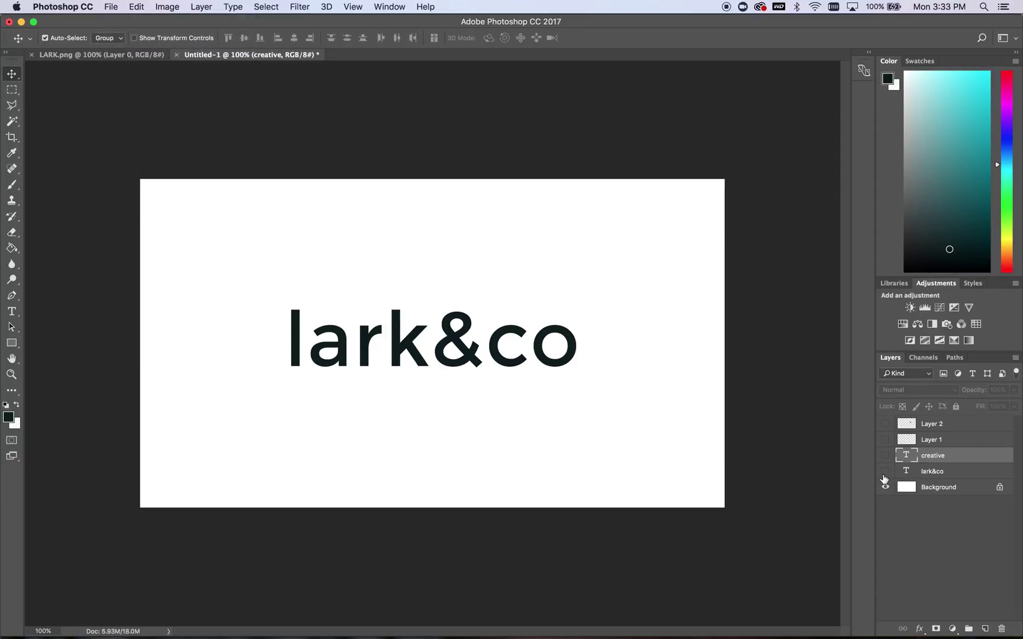
{"action": "left_click", "coordinate": [885, 471]}
{"action": "left_click", "coordinate": [885, 471]}
{"action": "left_click", "coordinate": [886, 487]}
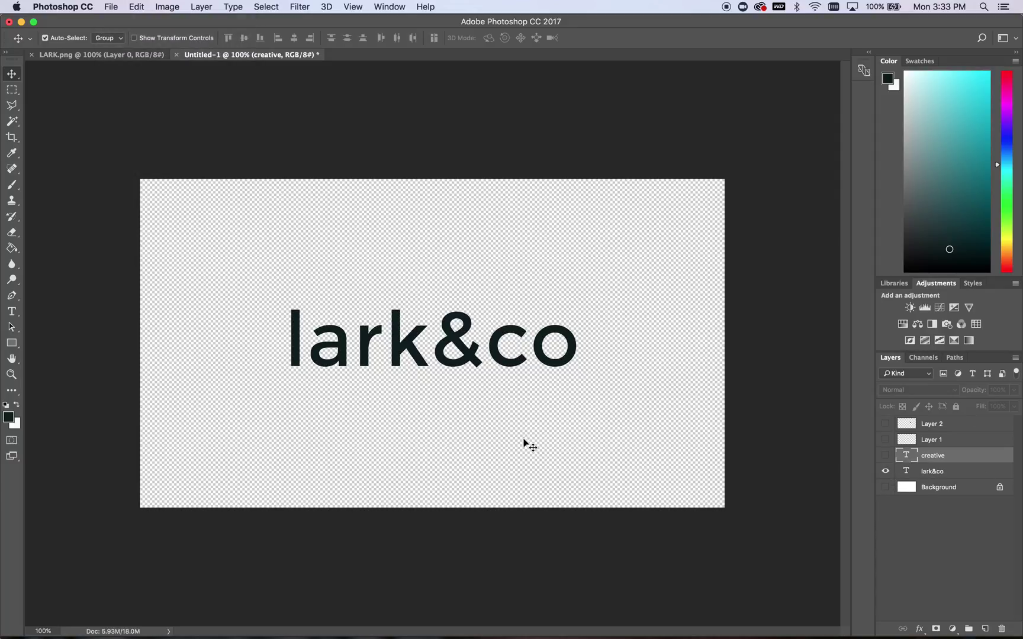
{"action": "left_click", "coordinate": [113, 7]}
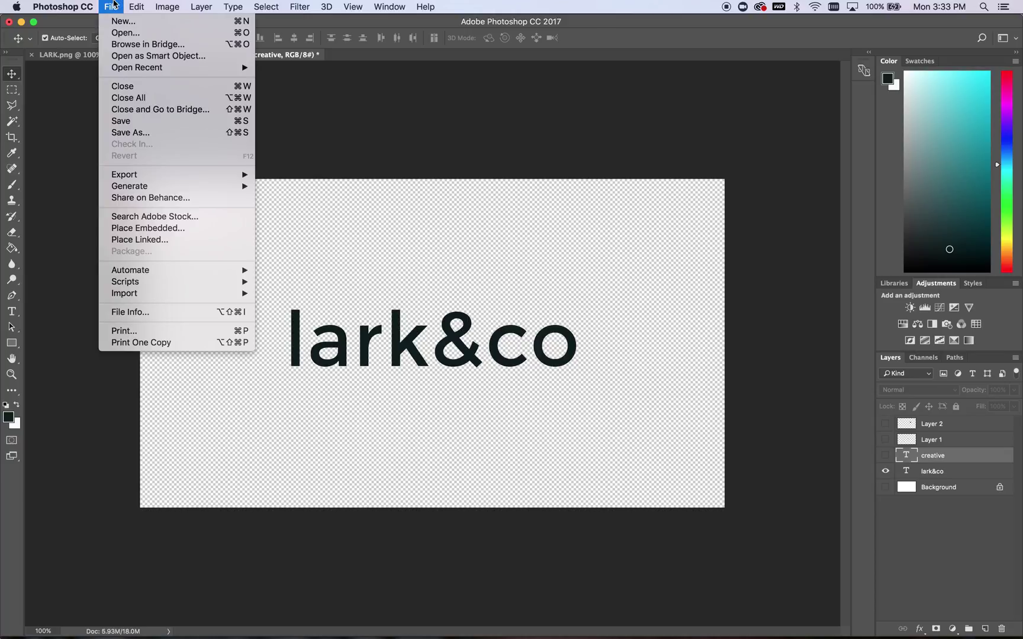
{"action": "left_click", "coordinate": [151, 136]}
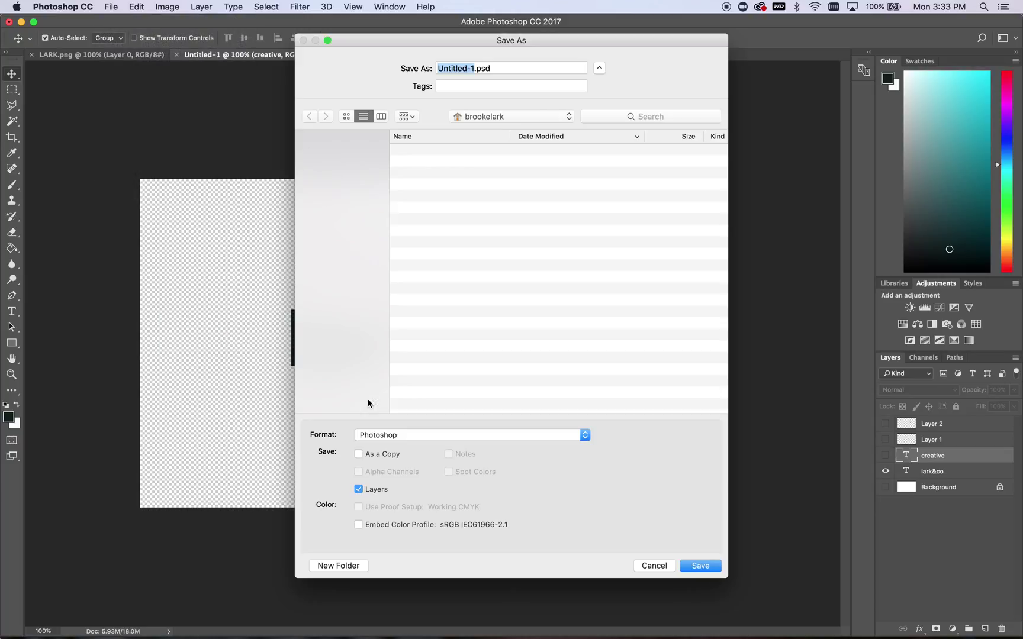
Save the text-only wordmark as a PNG named VIDEO LARK1.png.
{"action": "left_click", "coordinate": [373, 437]}
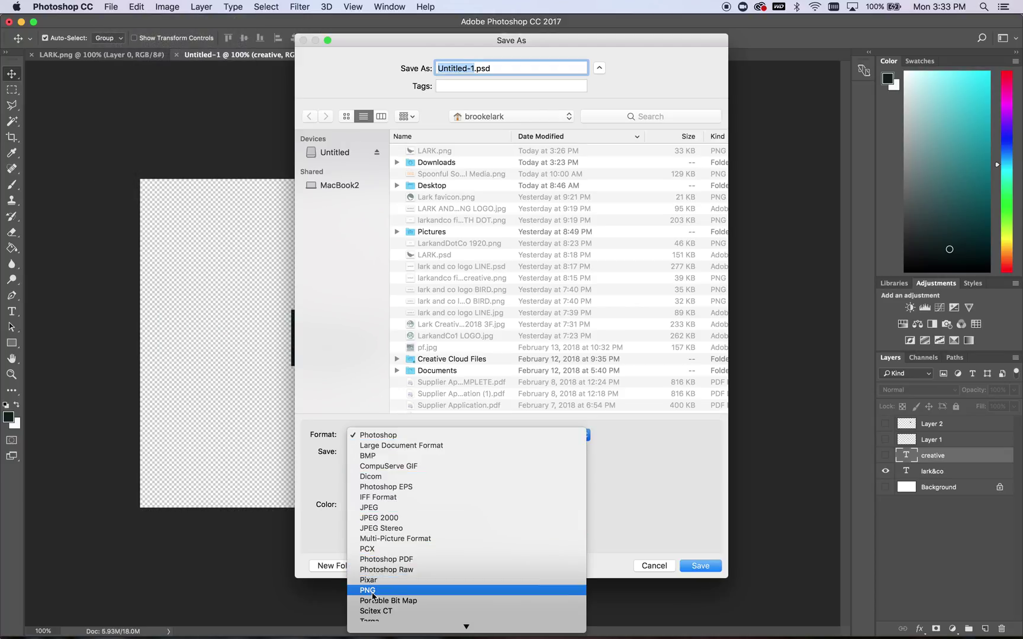
{"action": "key", "text": "Return"}
{"action": "type", "text": "LARKA"}
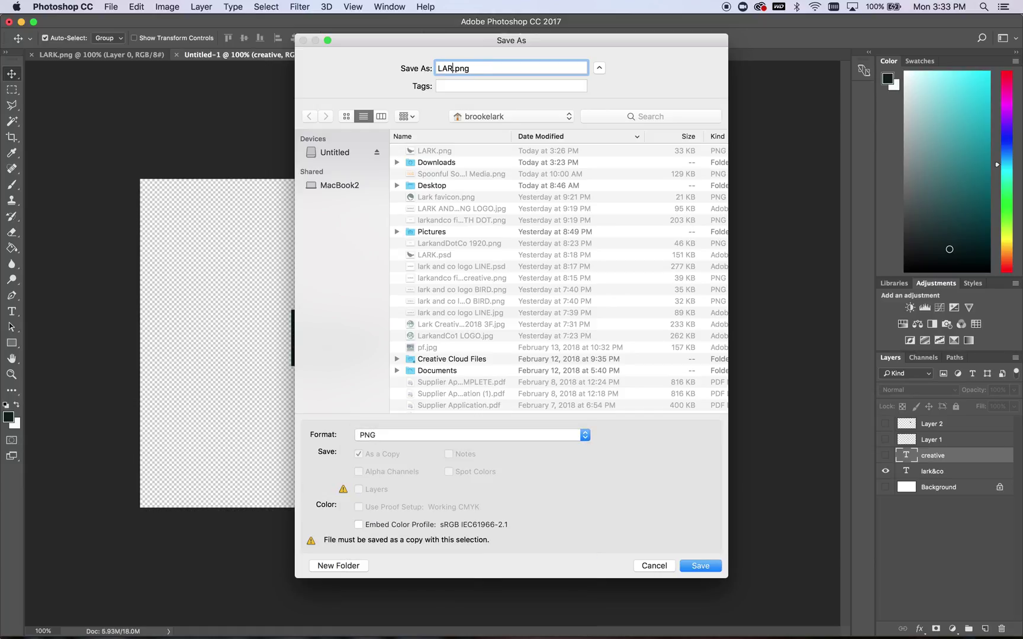
{"action": "key", "text": "BackSpace"}
{"action": "key", "text": "BackSpace"}
{"action": "key", "text": "BackSpace"}
{"action": "key", "text": "BackSpace"}
{"action": "key", "text": "BackSpace"}
{"action": "type", "text": "VIDEO LARK1"}
{"action": "key", "text": "Return"}
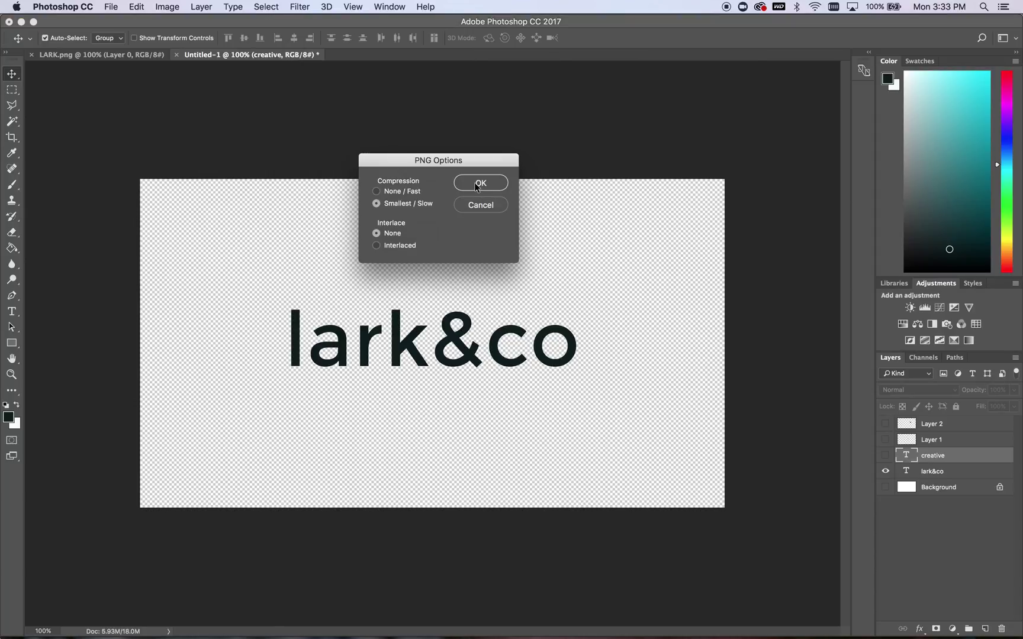
{"action": "left_click", "coordinate": [477, 185]}
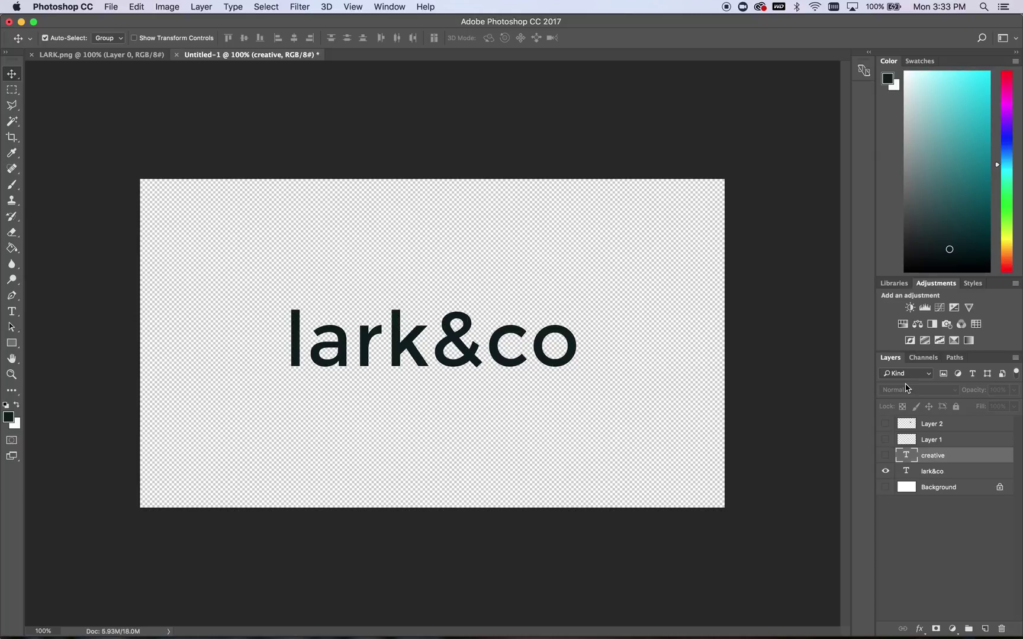
Keep the bird hidden and make the ampersand dot on Layer 1 visible.
{"action": "left_click", "coordinate": [885, 424]}
{"action": "left_click", "coordinate": [885, 425]}
{"action": "left_click", "coordinate": [885, 439]}
Save this version as VIDEO LARK2.png, then show the bird on Layer 2 again.
{"action": "left_click", "coordinate": [114, 7]}
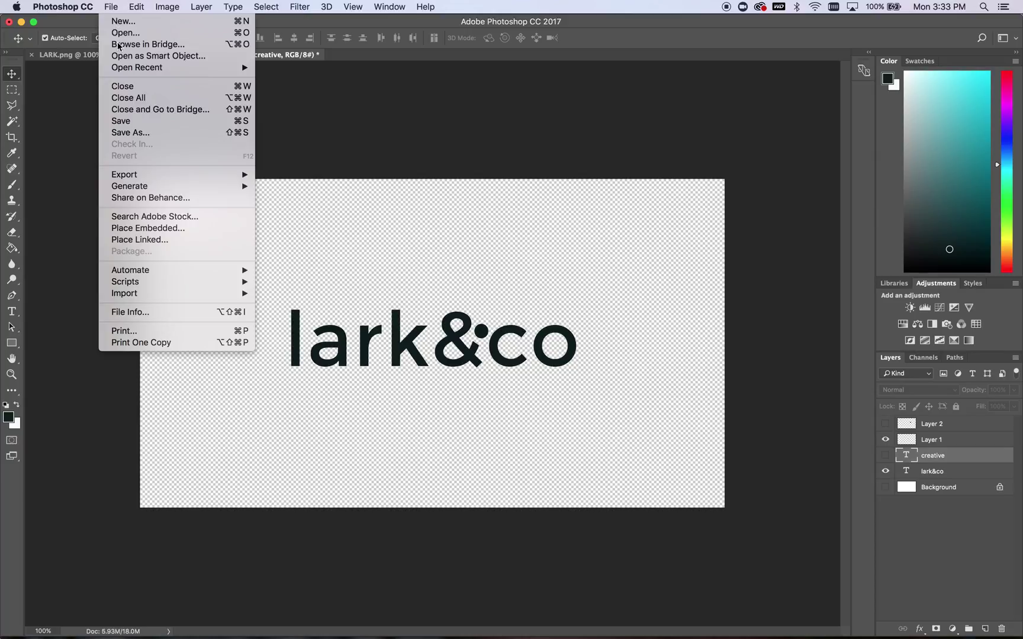
{"action": "left_click", "coordinate": [137, 135]}
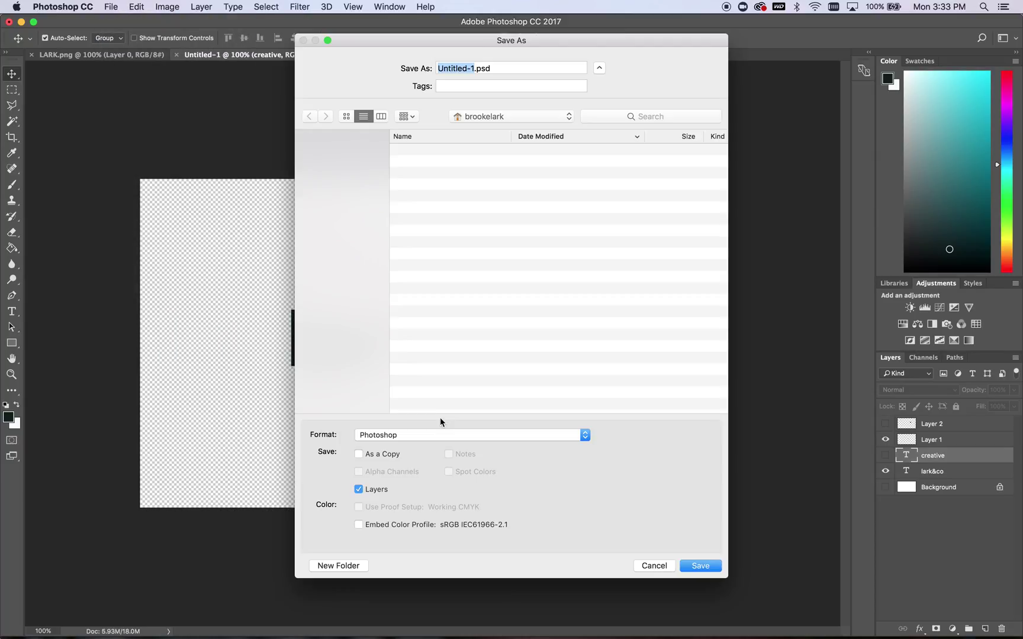
{"action": "left_click", "coordinate": [429, 443]}
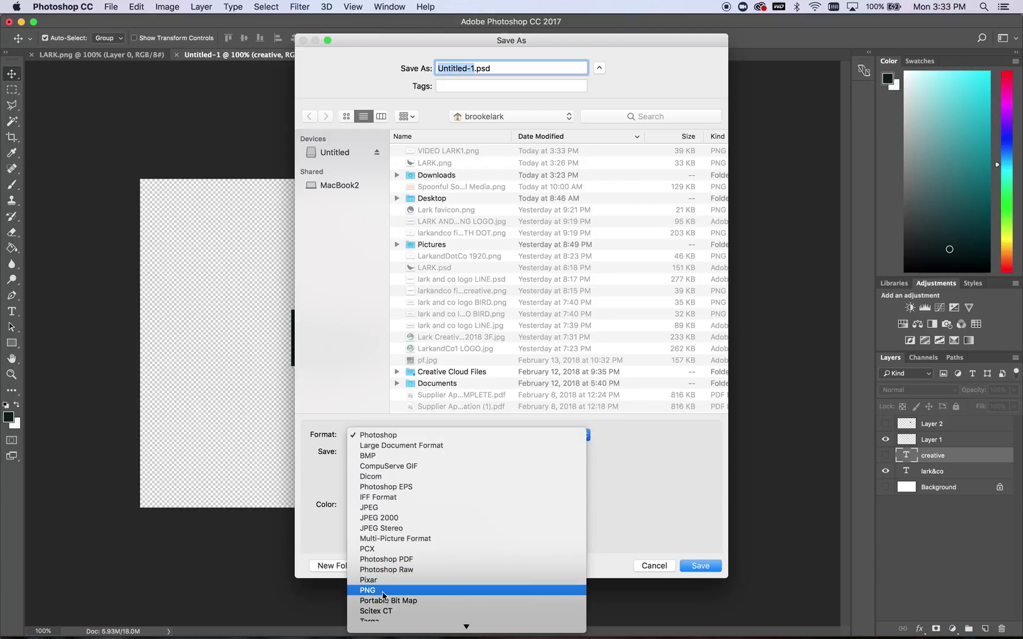
{"action": "left_click", "coordinate": [367, 471]}
{"action": "left_click", "coordinate": [441, 150]}
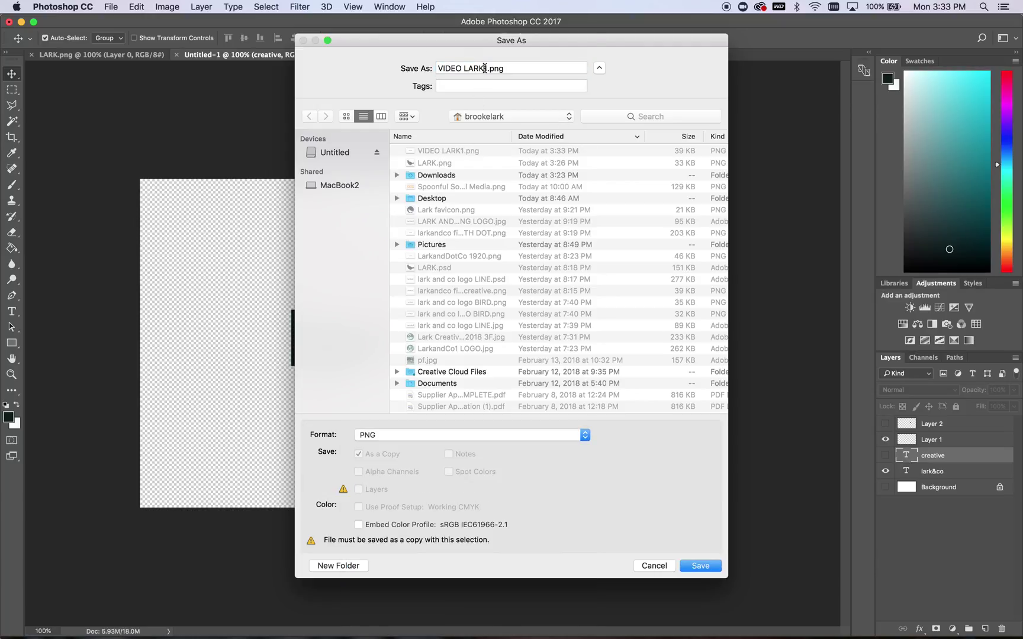
{"action": "key", "text": "BackSpace"}
{"action": "type", "text": "2"}
{"action": "key", "text": "Return"}
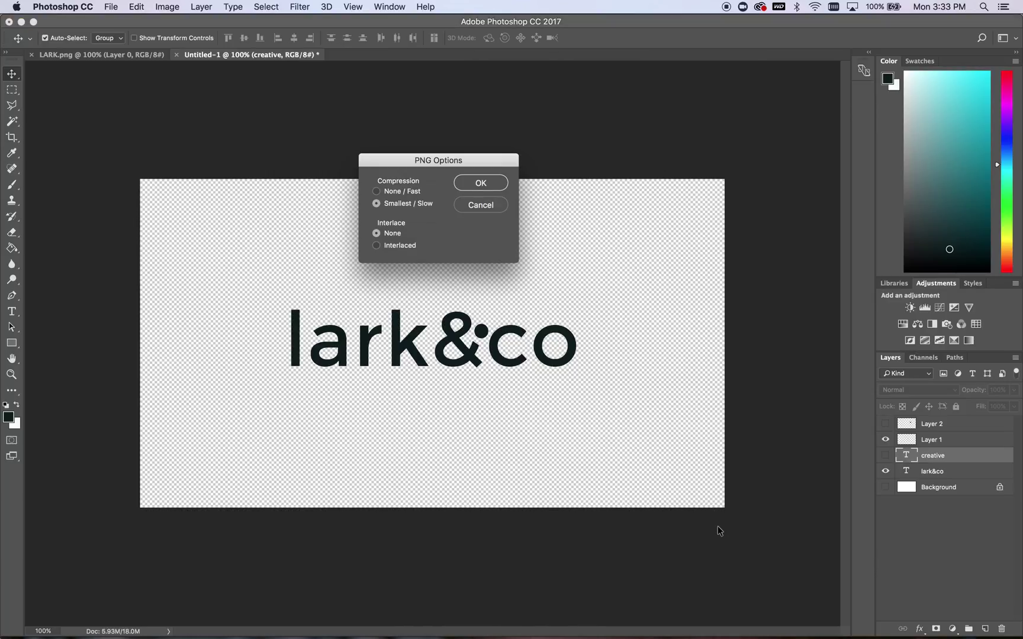
{"action": "left_click", "coordinate": [480, 184]}
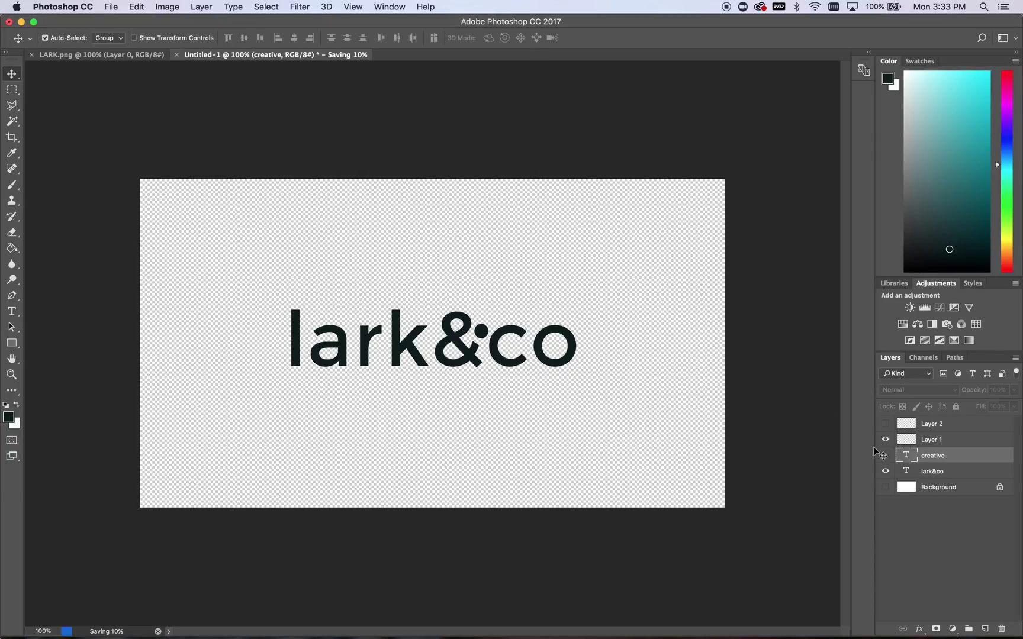
{"action": "left_click", "coordinate": [885, 424]}
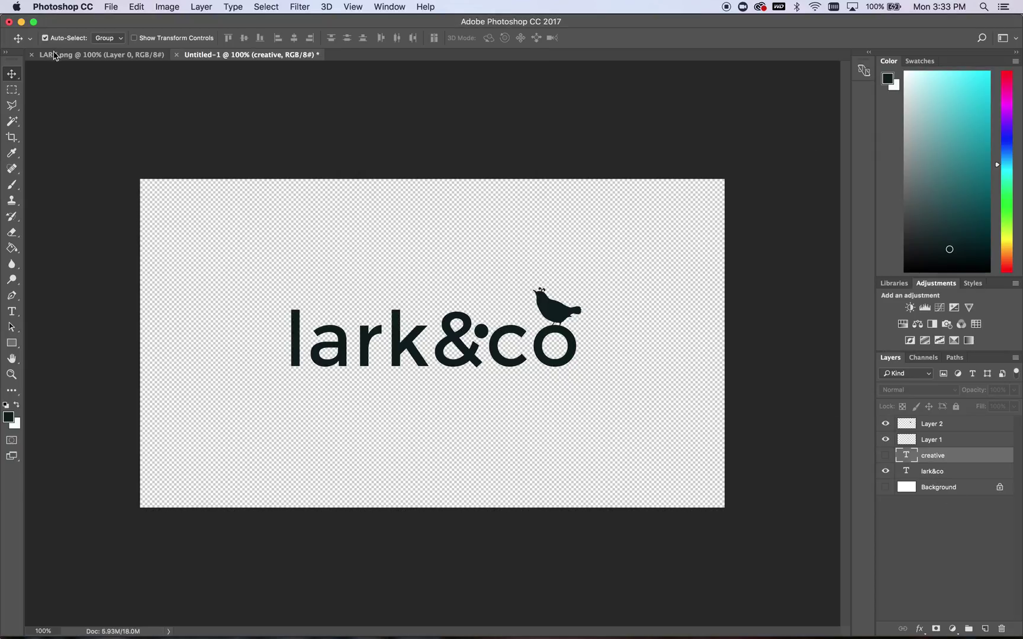
Save the bird logo as VIDEO LARK3.png in PNG format, then make the creative tagline layer visible.
{"action": "left_click", "coordinate": [110, 6]}
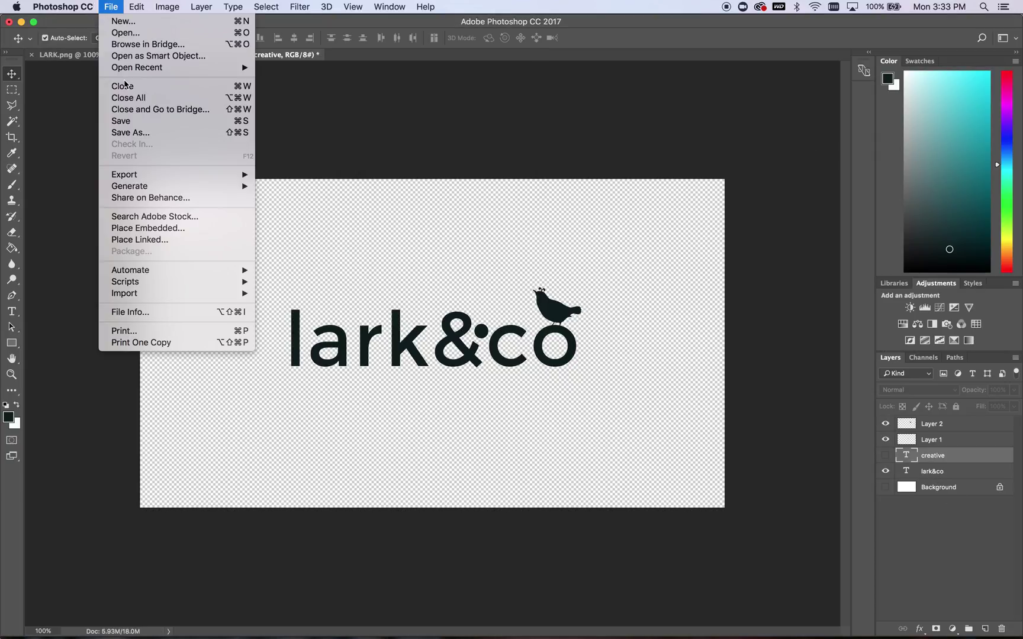
{"action": "left_click", "coordinate": [142, 132]}
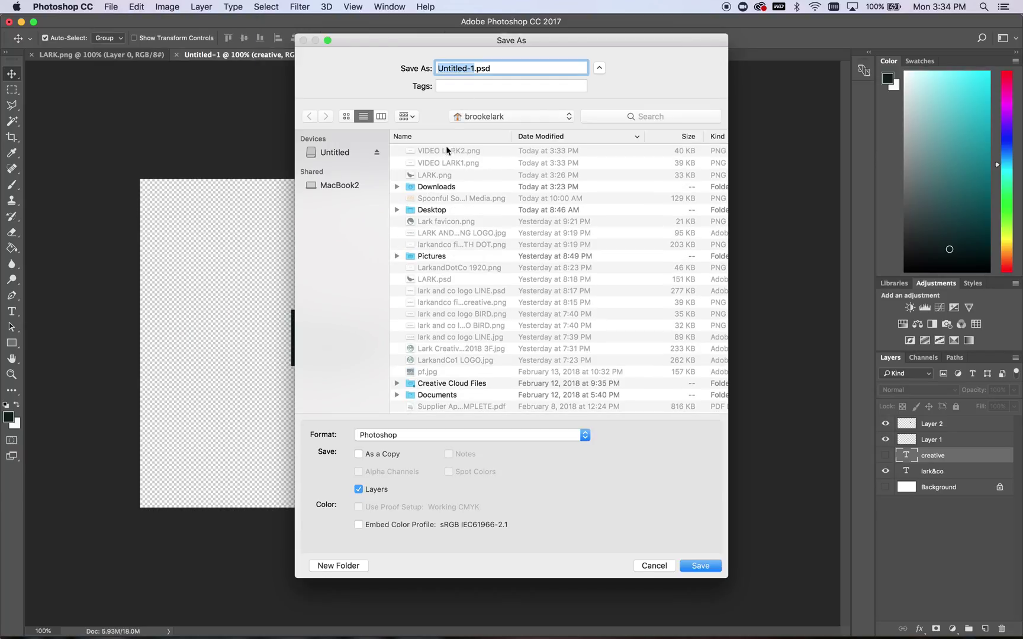
{"action": "left_click", "coordinate": [446, 148]}
{"action": "left_click", "coordinate": [490, 68]}
{"action": "key", "text": "BackSpace"}
{"action": "type", "text": "3.png"}
{"action": "left_click", "coordinate": [438, 436]}
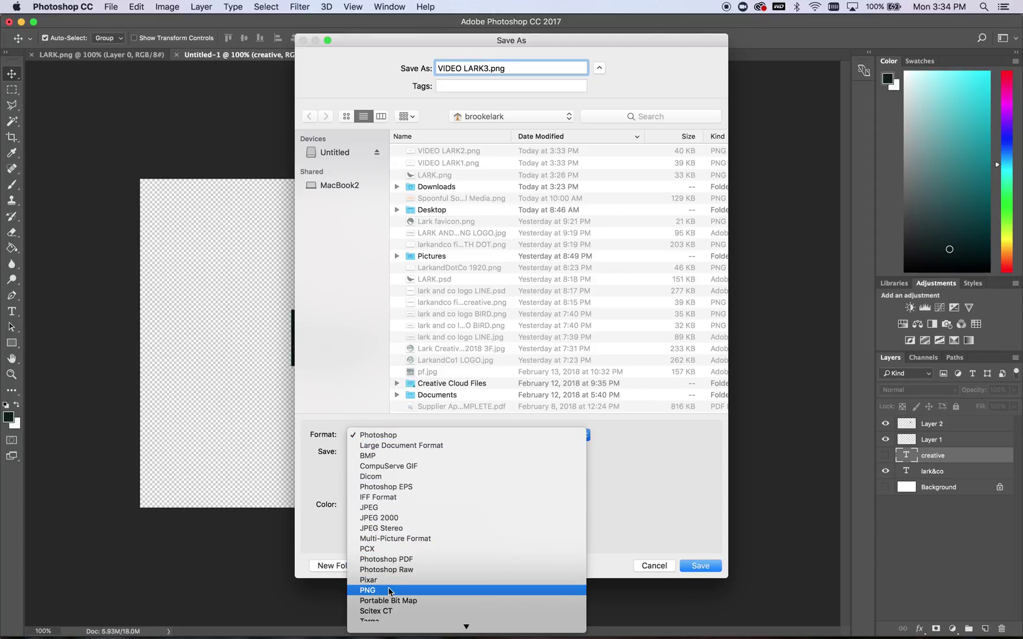
{"action": "left_click", "coordinate": [389, 590]}
{"action": "left_click", "coordinate": [695, 567]}
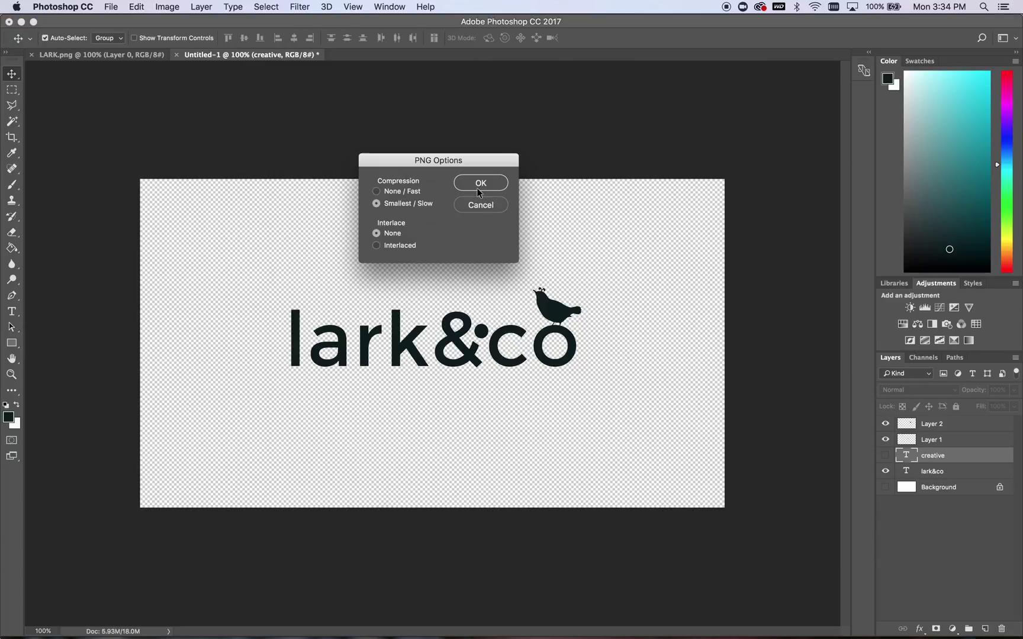
{"action": "left_click", "coordinate": [479, 186]}
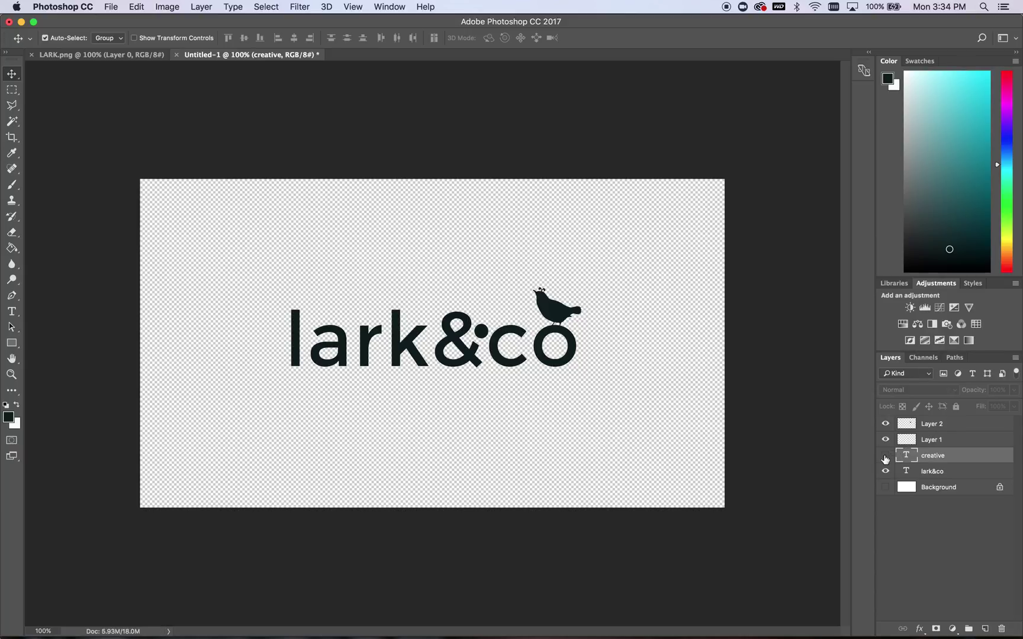
{"action": "left_click", "coordinate": [886, 457]}
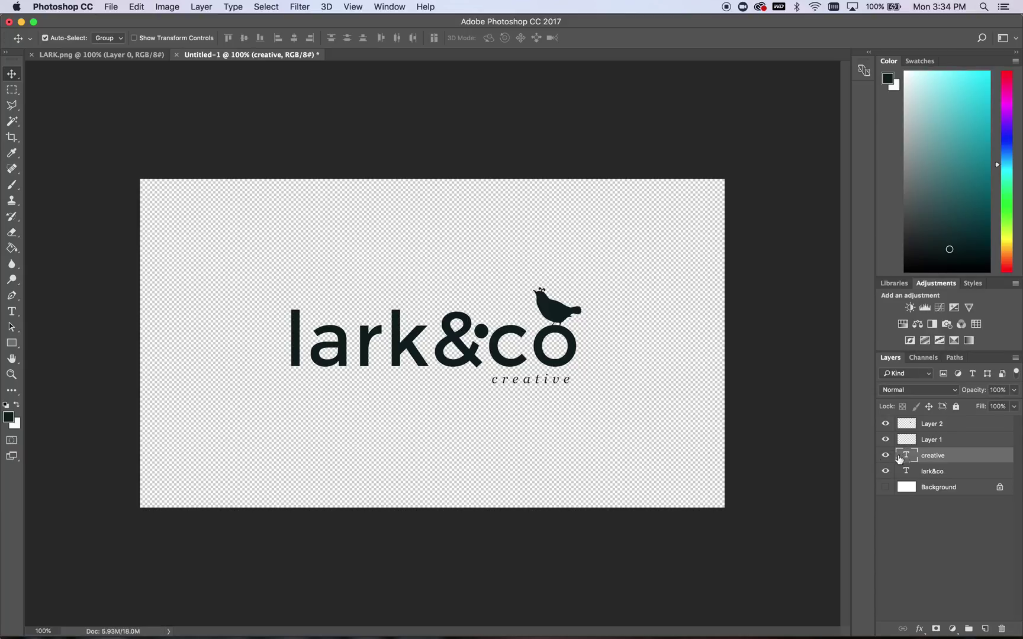
Save the logo with bird and tagline as a PNG copy named VIDEO LARK4.png.
{"action": "left_click", "coordinate": [111, 6]}
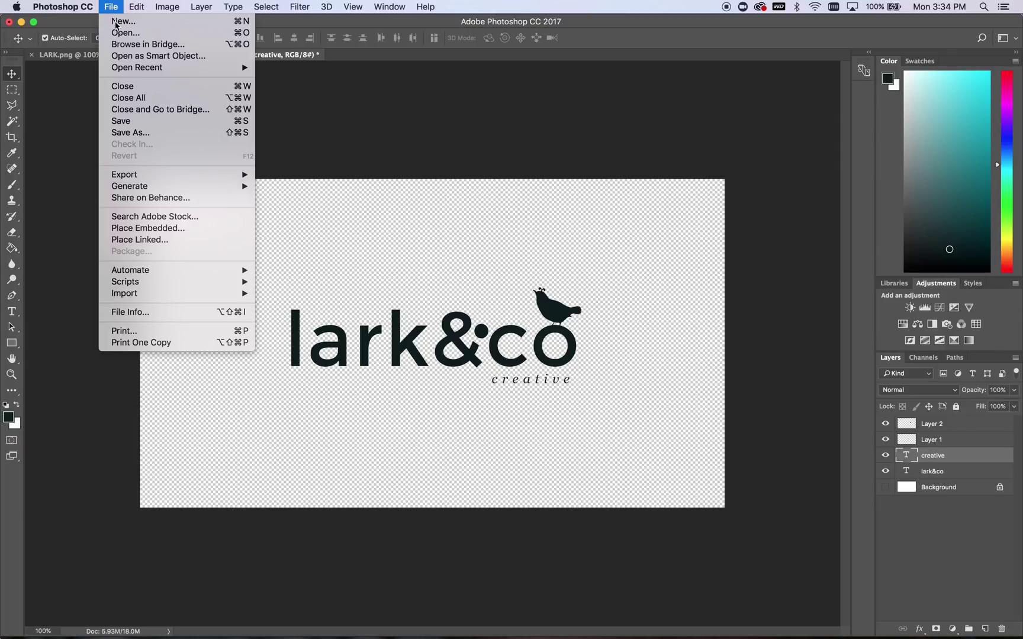
{"action": "left_click", "coordinate": [130, 132]}
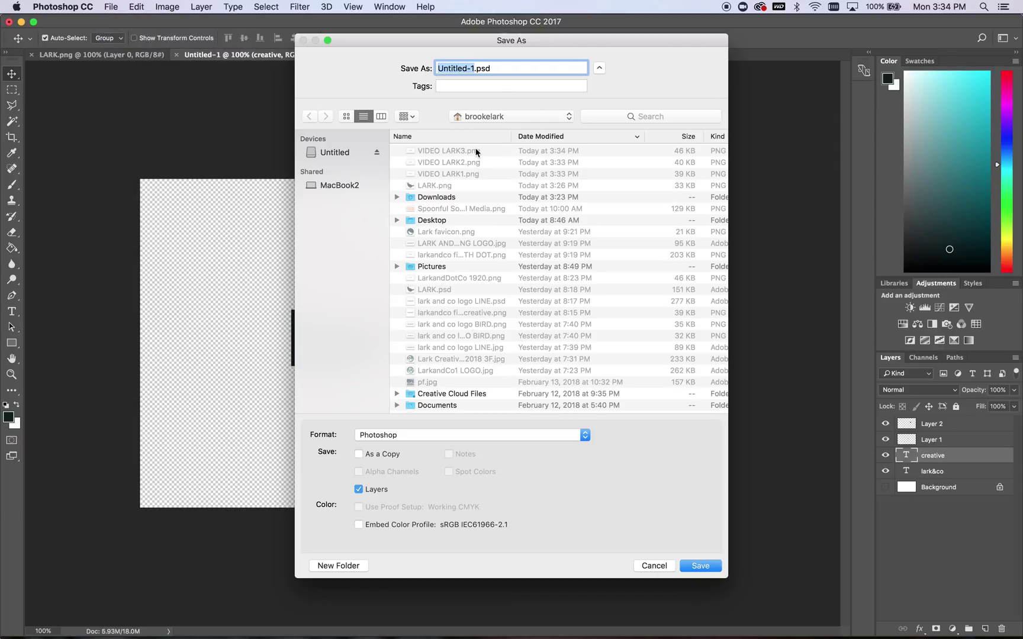
{"action": "left_click", "coordinate": [476, 152]}
{"action": "left_click", "coordinate": [464, 151]}
{"action": "left_click", "coordinate": [490, 68]}
{"action": "key", "text": "BackSpace"}
{"action": "type", "text": "4.png"}
{"action": "left_click", "coordinate": [553, 435]}
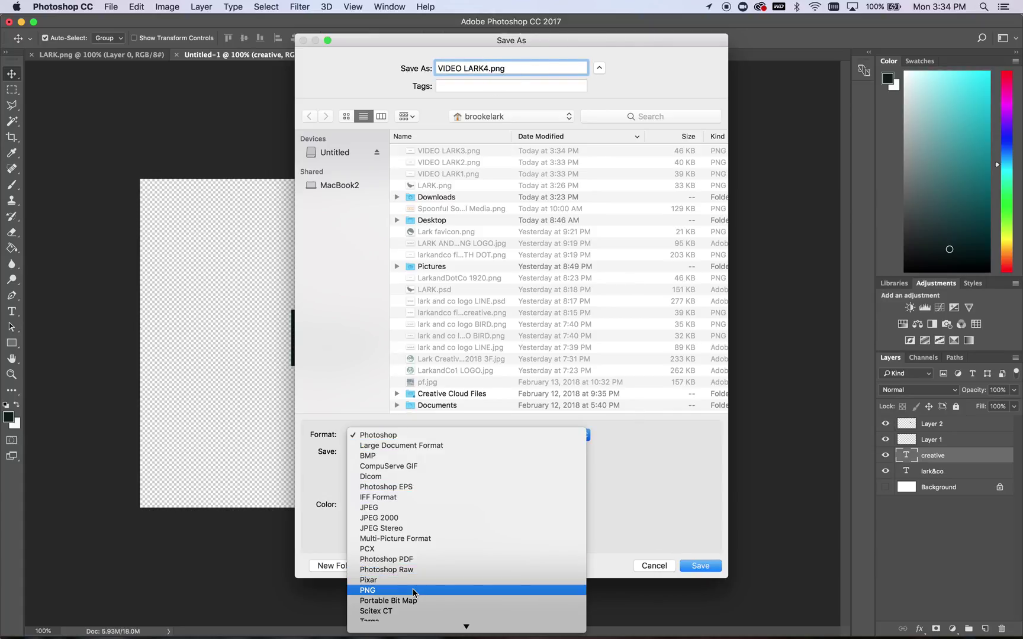
{"action": "left_click", "coordinate": [486, 582]}
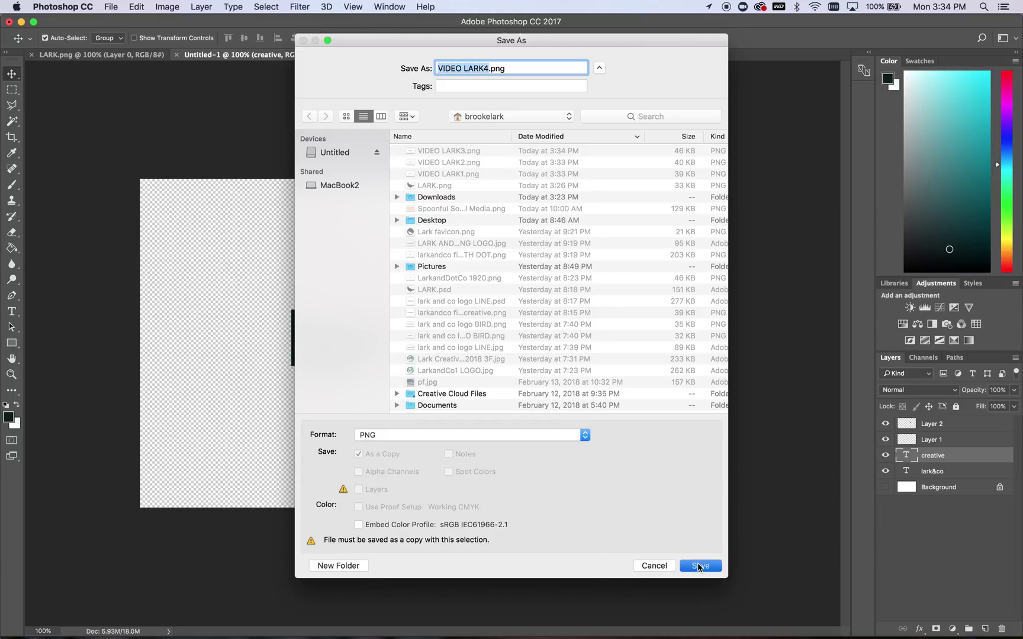
{"action": "key", "text": "Return"}
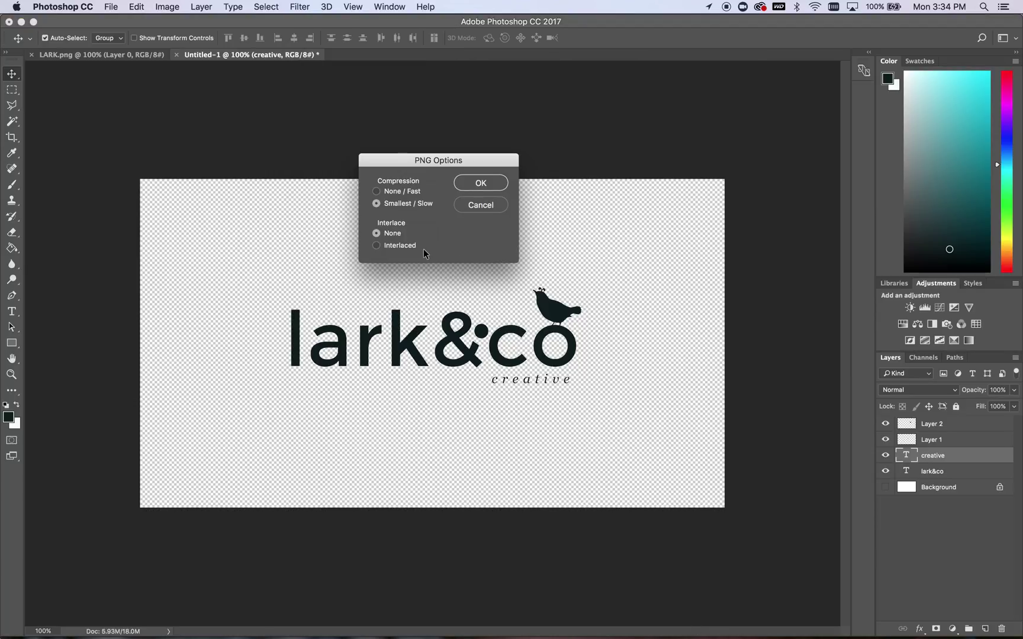
{"action": "left_click", "coordinate": [482, 183]}
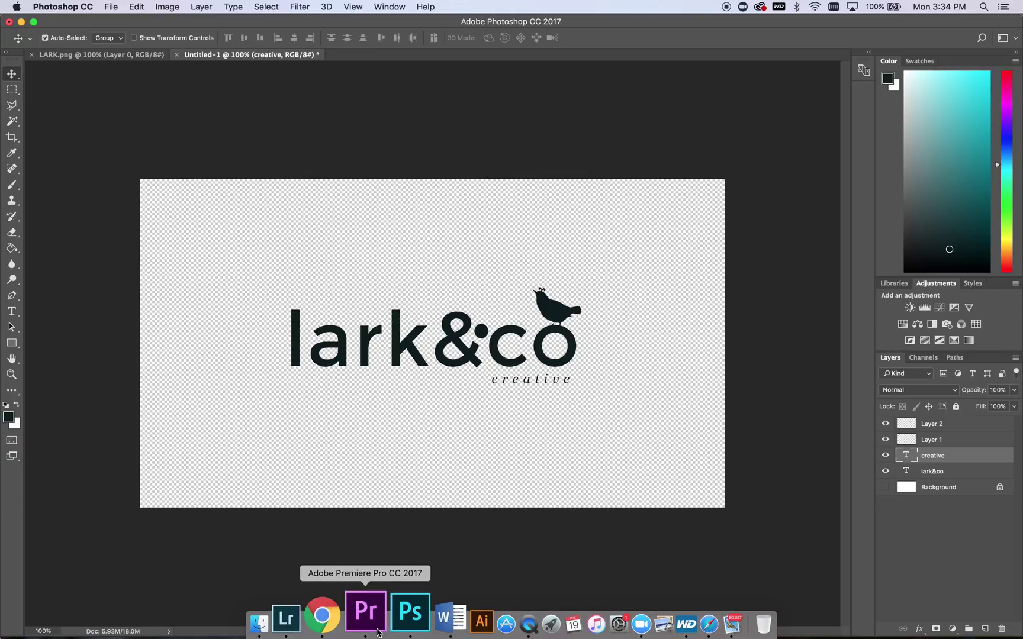
Switch to Premiere Pro and park the playhead at 00:01:06:12 near the sequence end.
{"action": "left_click", "coordinate": [370, 612]}
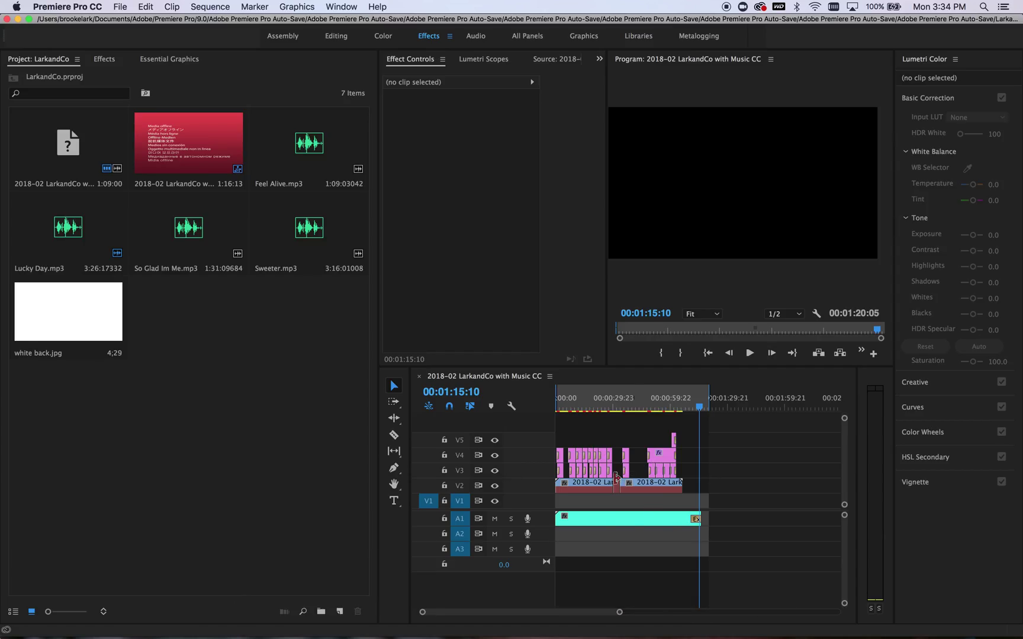
{"action": "left_click", "coordinate": [682, 410]}
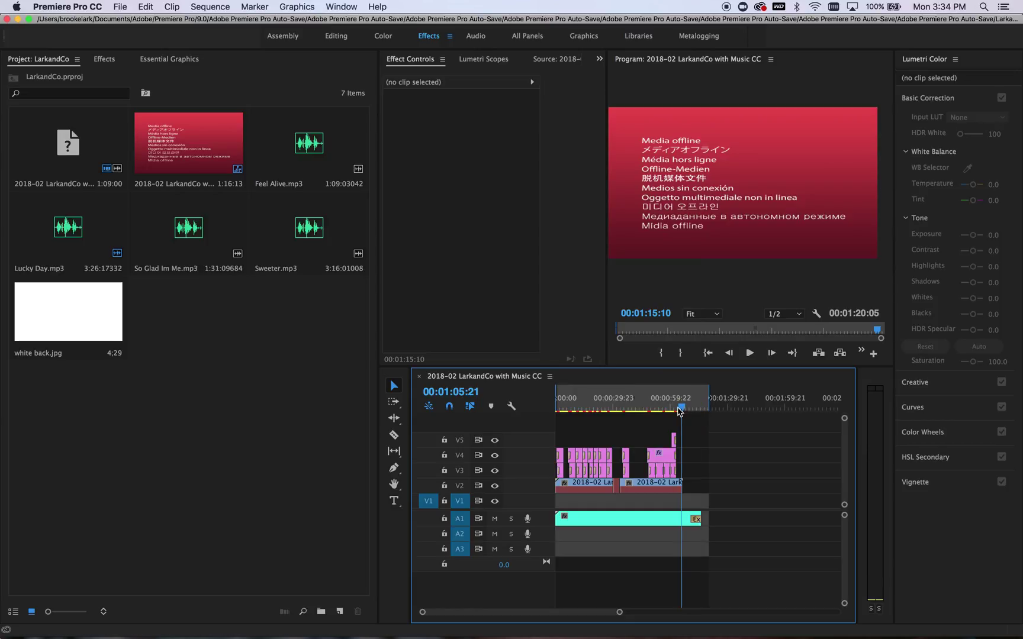
{"action": "left_click", "coordinate": [681, 410]}
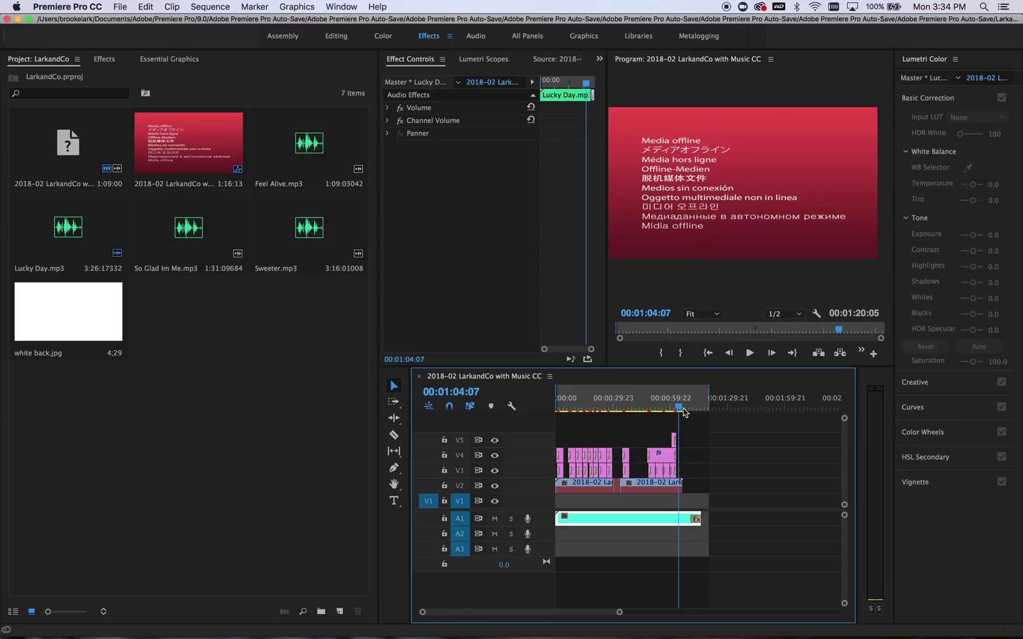
{"action": "left_click", "coordinate": [683, 410]}
{"action": "left_click", "coordinate": [117, 6]}
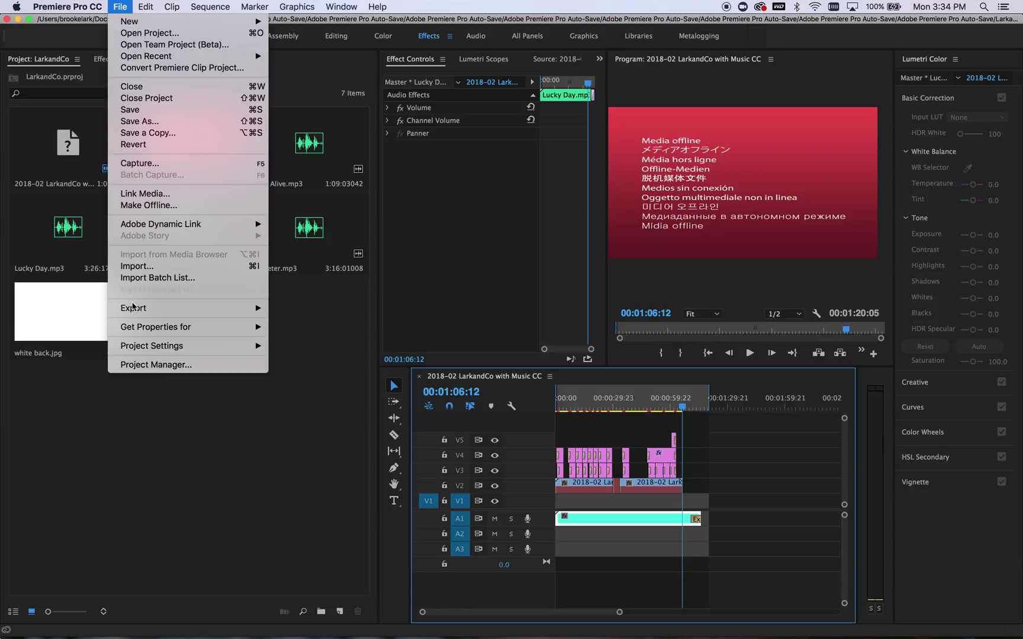
{"action": "left_click", "coordinate": [139, 267]}
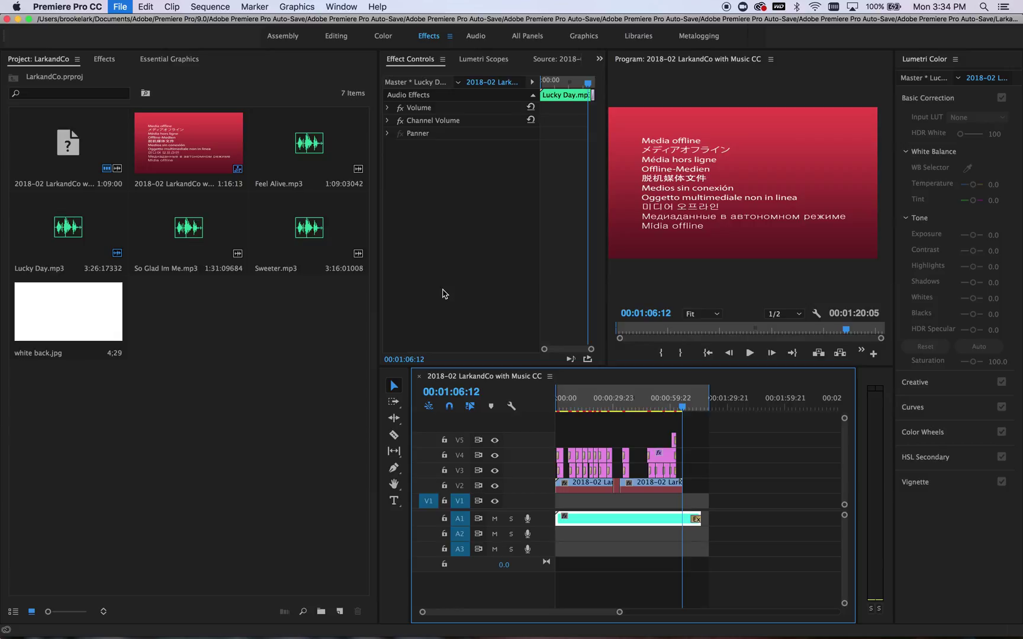
In the import browser, search for 'video lark' within the brookelark folder.
{"action": "double_click", "coordinate": [257, 329]}
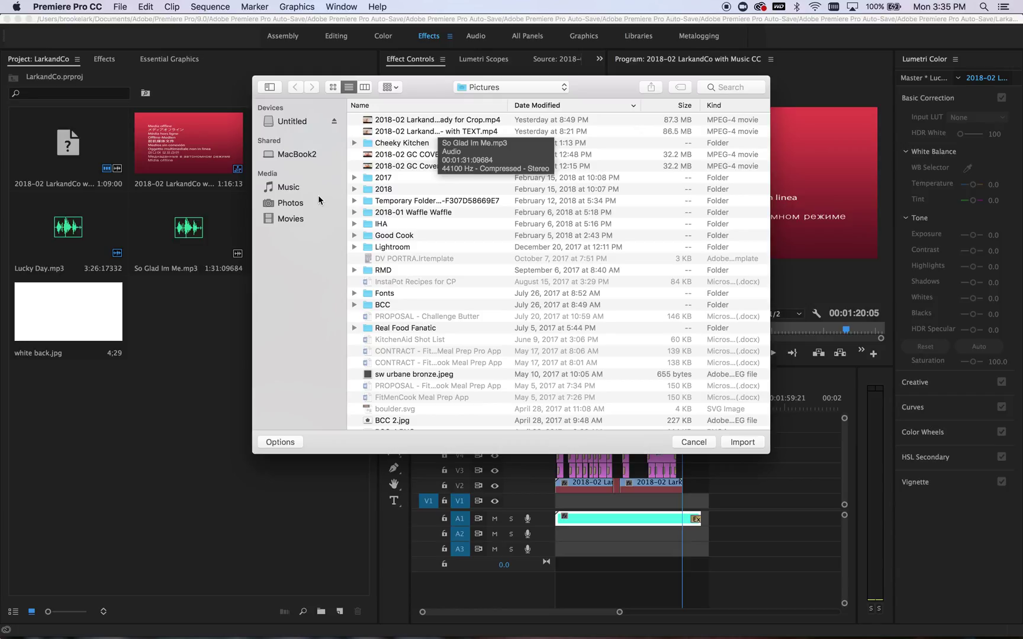
{"action": "left_click", "coordinate": [522, 89]}
{"action": "left_click", "coordinate": [520, 89]}
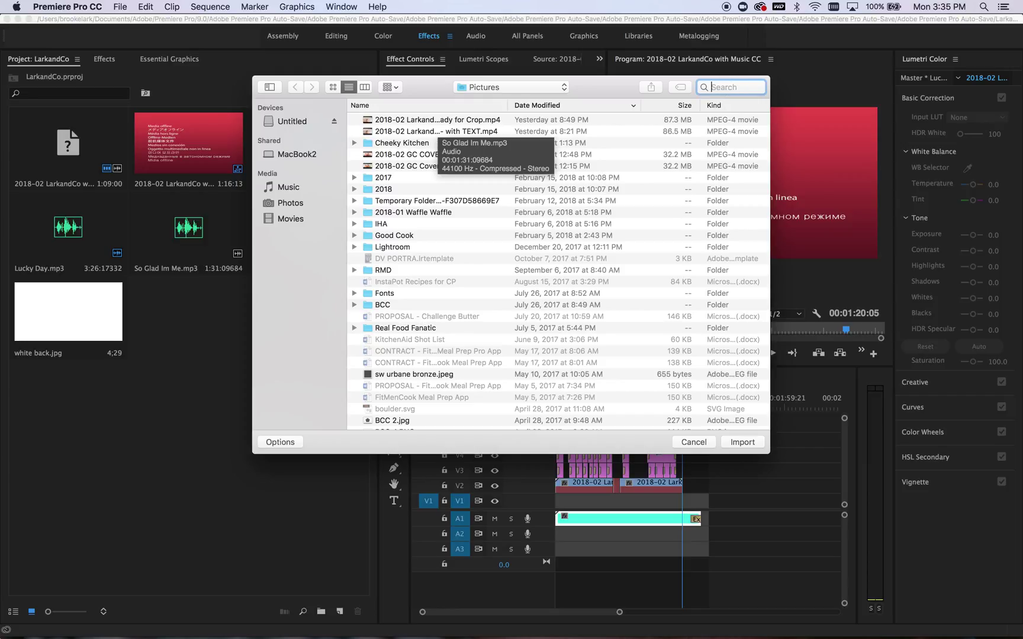
{"action": "type", "text": "l"}
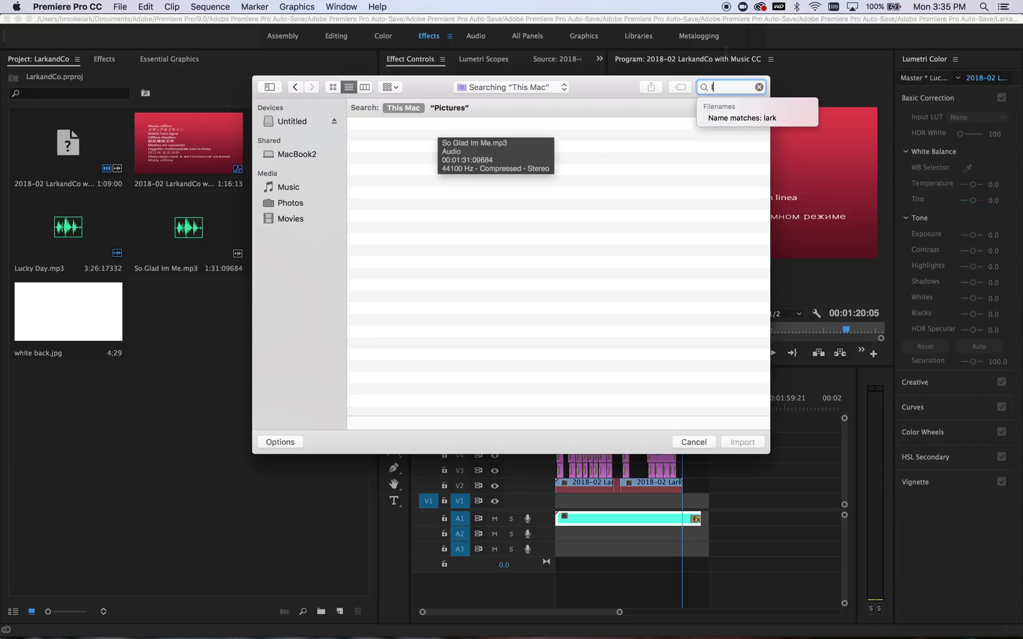
{"action": "key", "text": "Escape"}
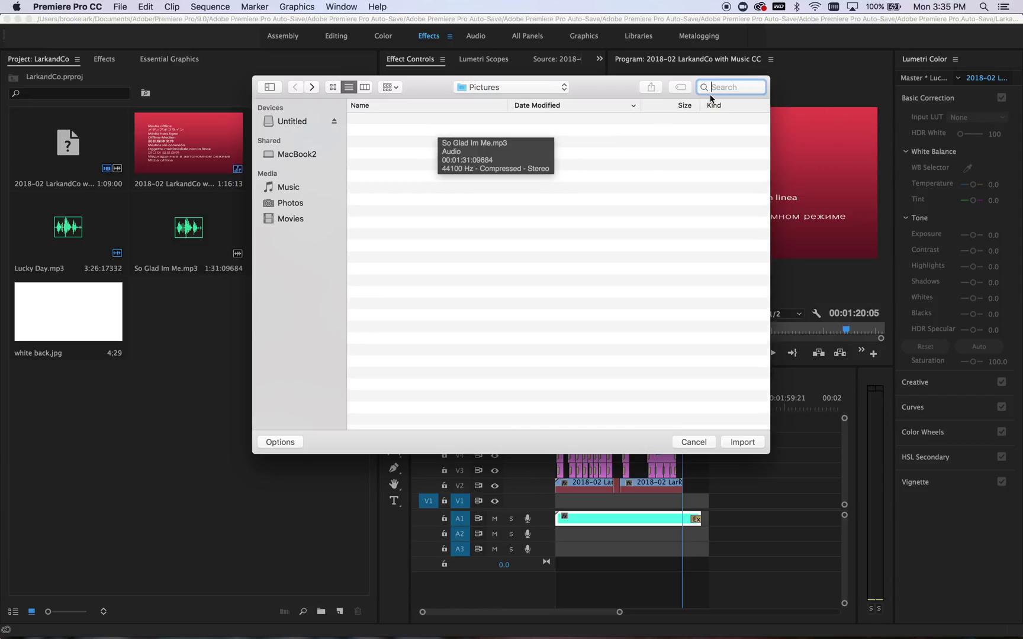
{"action": "type", "text": "video lark"}
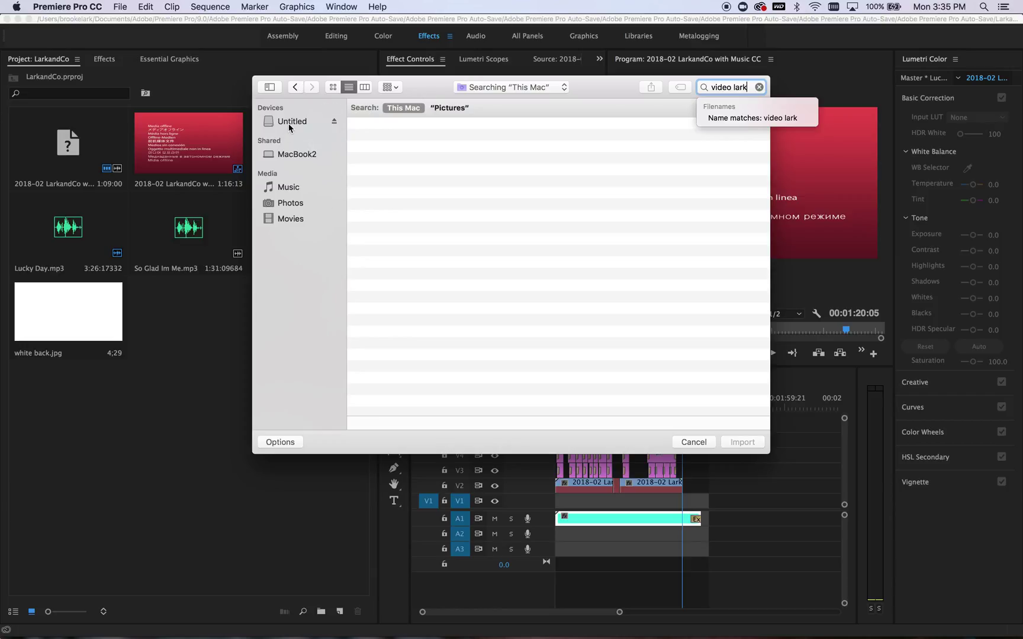
{"action": "left_click", "coordinate": [506, 90]}
{"action": "left_click", "coordinate": [485, 119]}
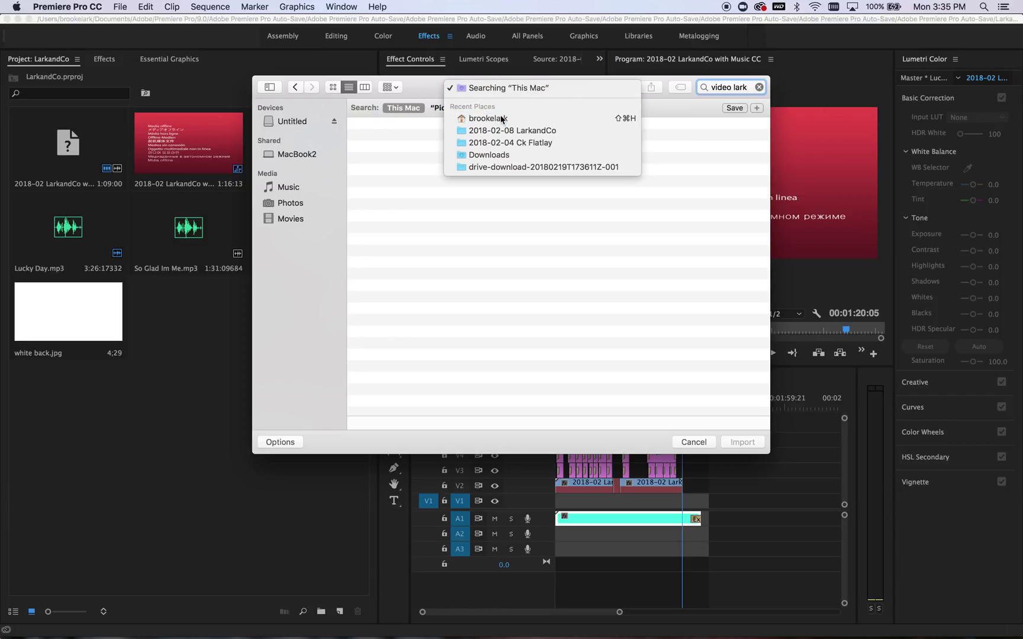
Narrow the search to 'video', select VIDEO LARK1–4.png and import them.
{"action": "key", "text": "super+a"}
{"action": "key", "text": "BackSpace"}
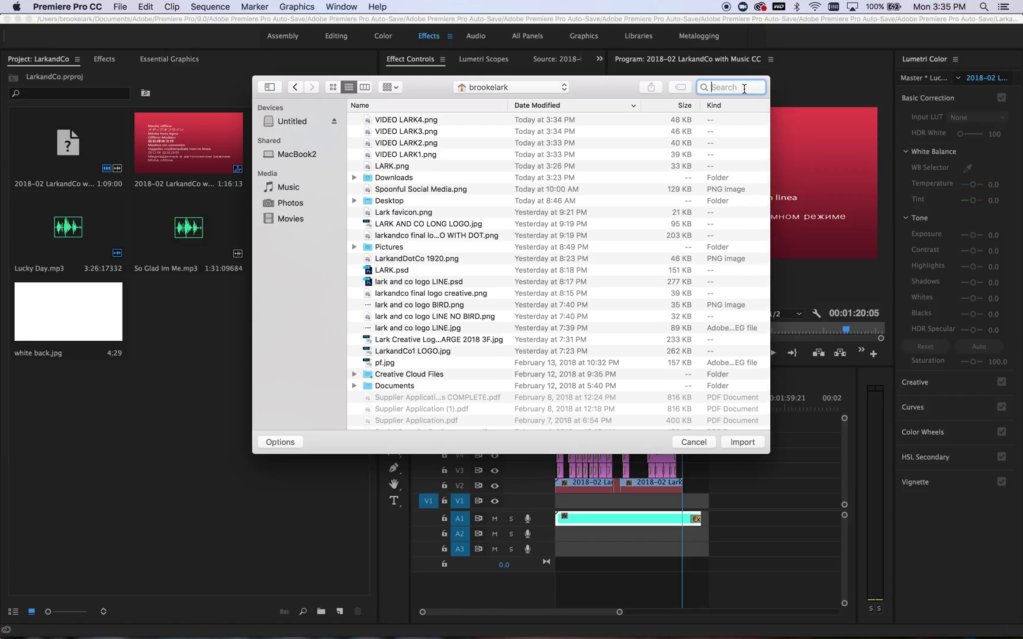
{"action": "type", "text": "video lark"}
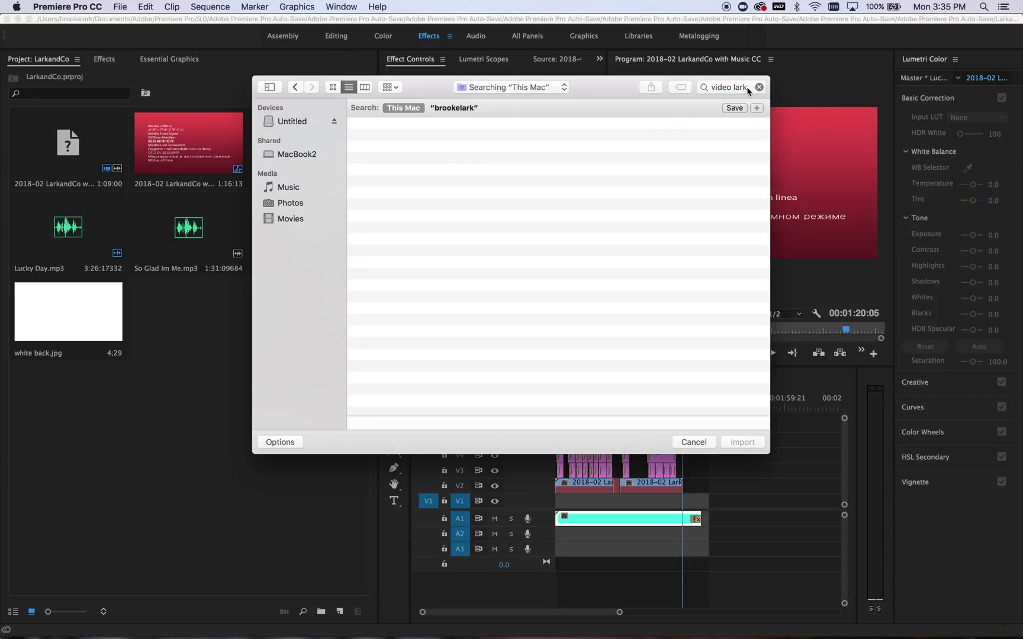
{"action": "left_click_drag", "start_coordinate": [747, 86], "coordinate": [732, 87]}
{"action": "key", "text": "BackSpace"}
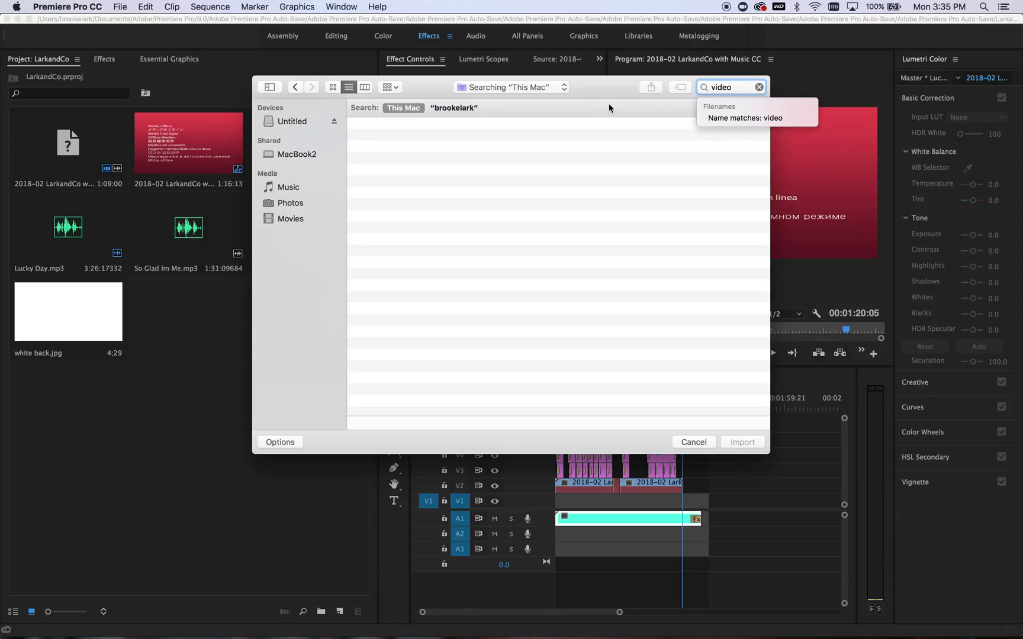
{"action": "key", "text": "BackSpace"}
{"action": "left_click", "coordinate": [445, 151]}
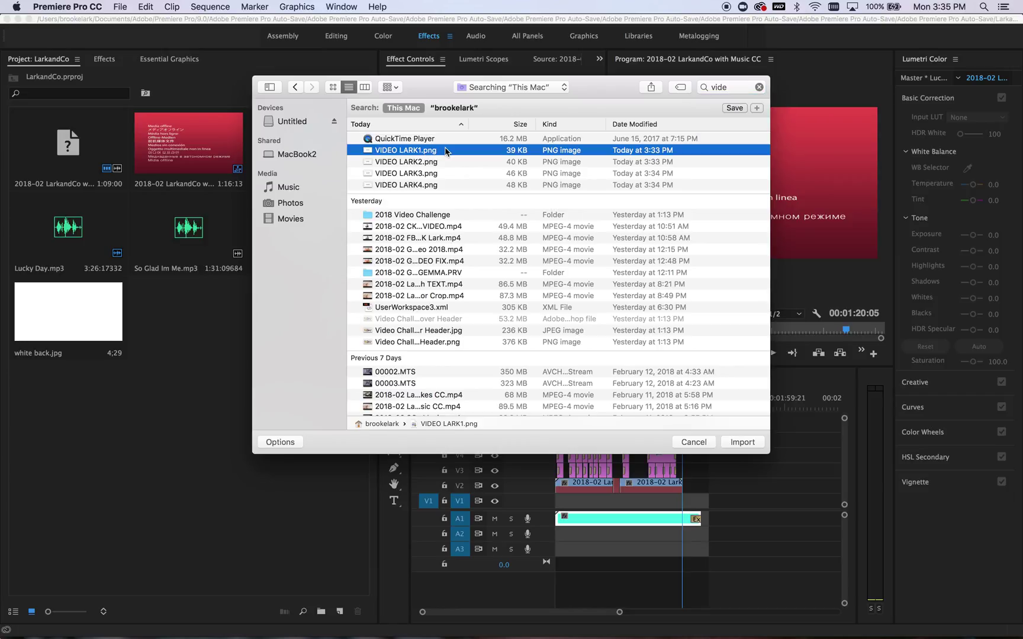
{"action": "left_click", "coordinate": [438, 185], "text": "shift"}
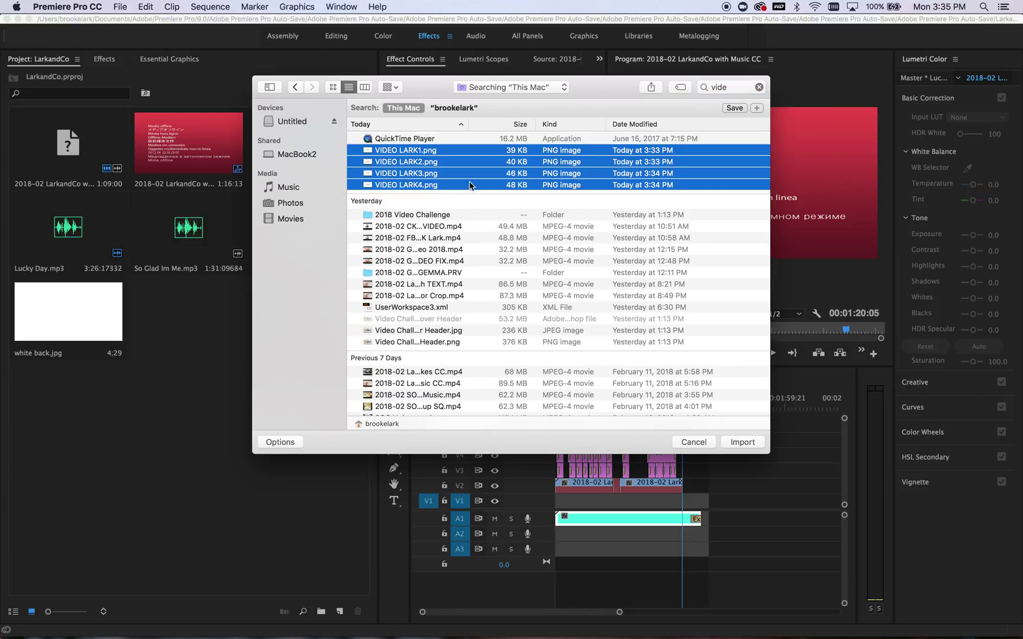
{"action": "left_click", "coordinate": [742, 442]}
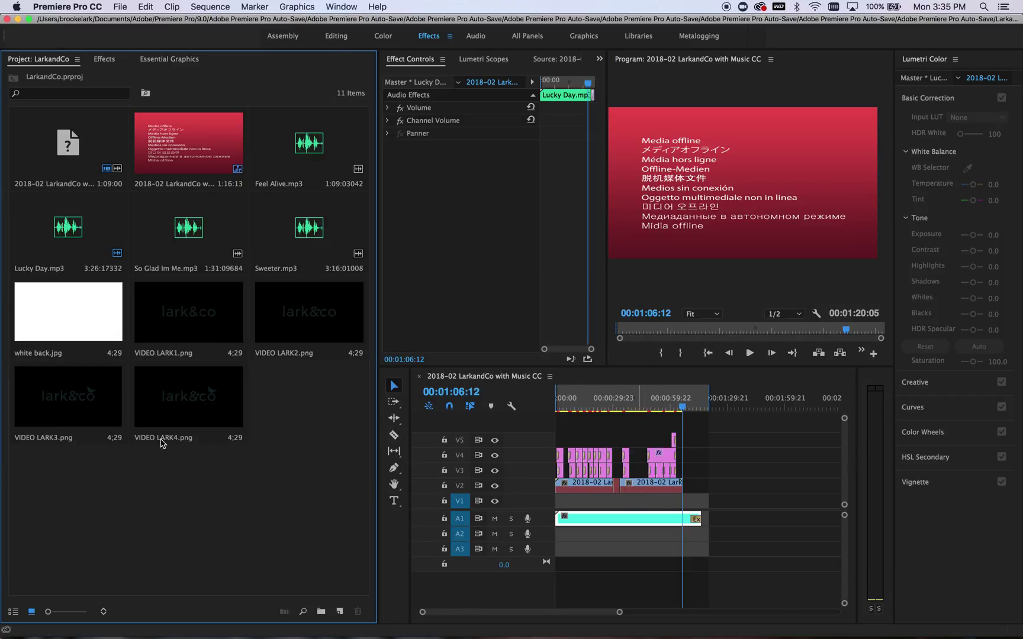
Place VIDEO LARK1–4.png in order on V3 after the footage, with white back.jpg stretched beneath on V2.
{"action": "left_click", "coordinate": [201, 331]}
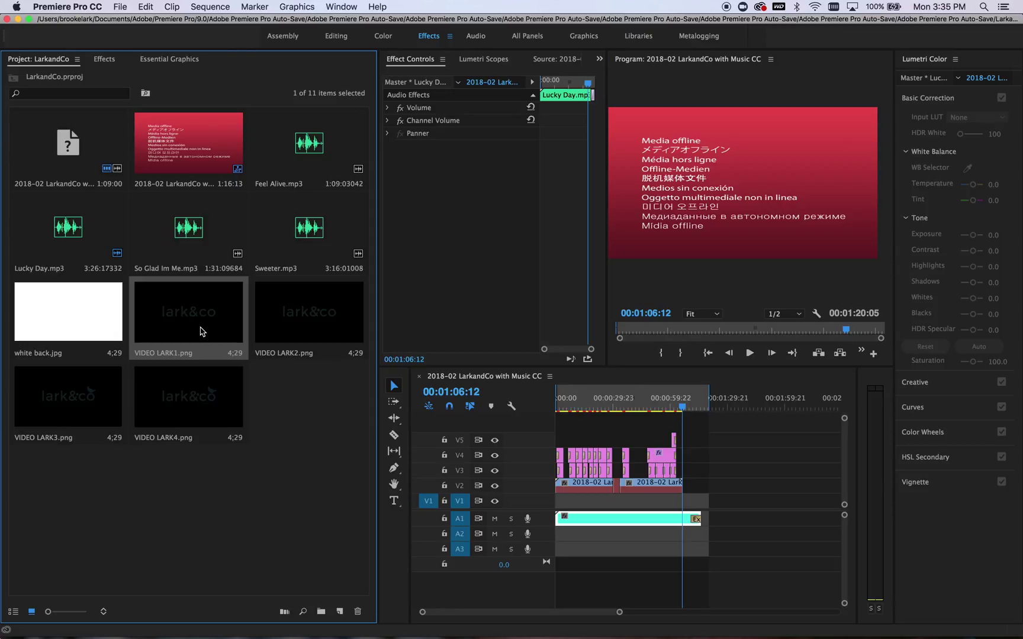
{"action": "left_click_drag", "start_coordinate": [433, 405], "coordinate": [687, 473]}
{"action": "left_click", "coordinate": [744, 514]}
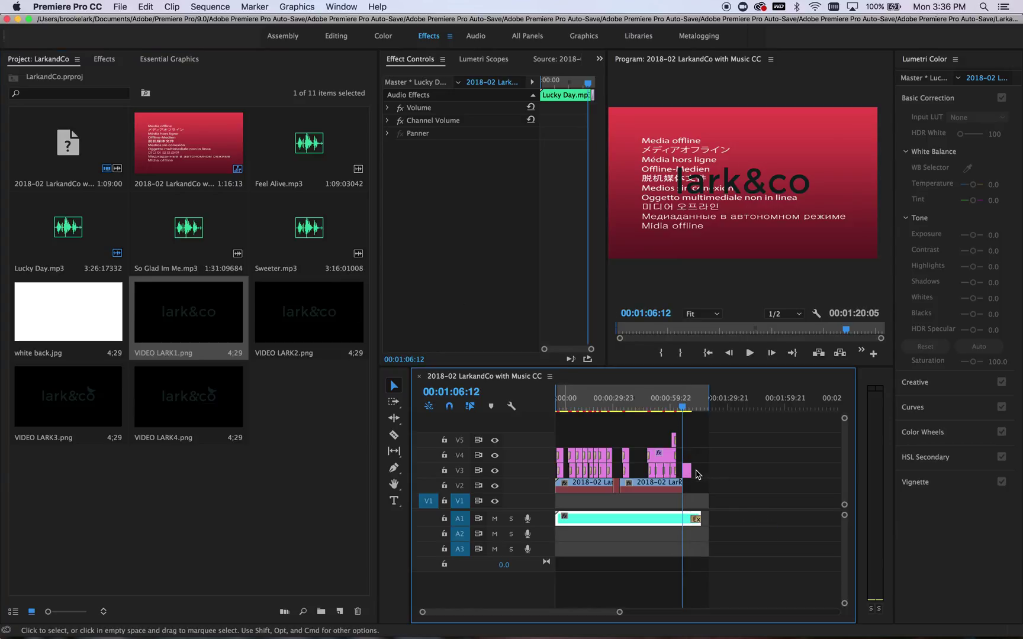
{"action": "left_click_drag", "start_coordinate": [309, 314], "coordinate": [698, 473]}
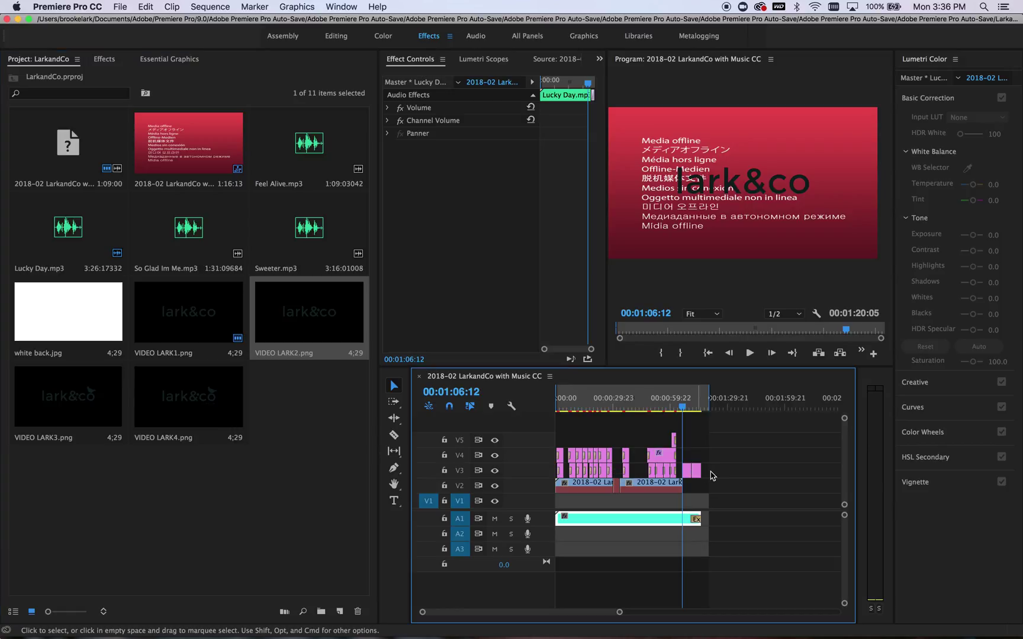
{"action": "left_click_drag", "start_coordinate": [68, 397], "coordinate": [709, 473]}
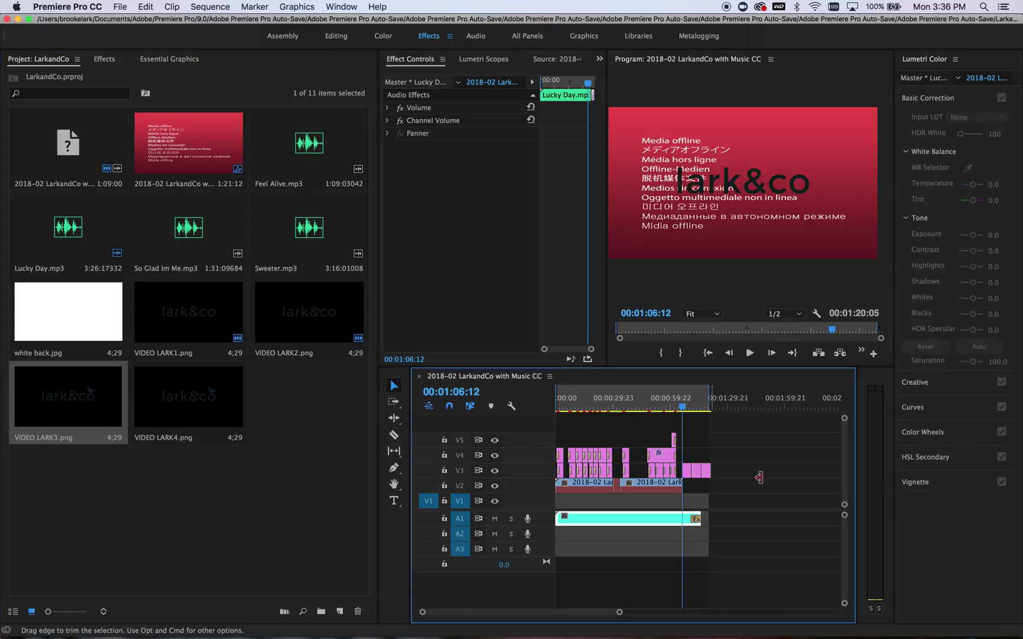
{"action": "left_click_drag", "start_coordinate": [188, 397], "coordinate": [713, 472]}
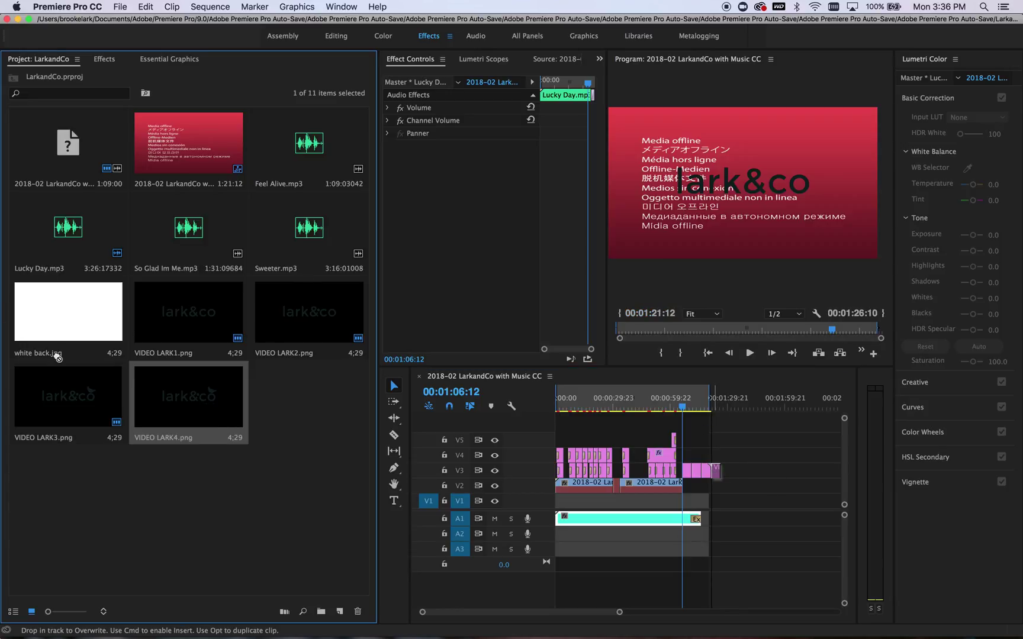
{"action": "left_click_drag", "start_coordinate": [57, 357], "coordinate": [47, 327]}
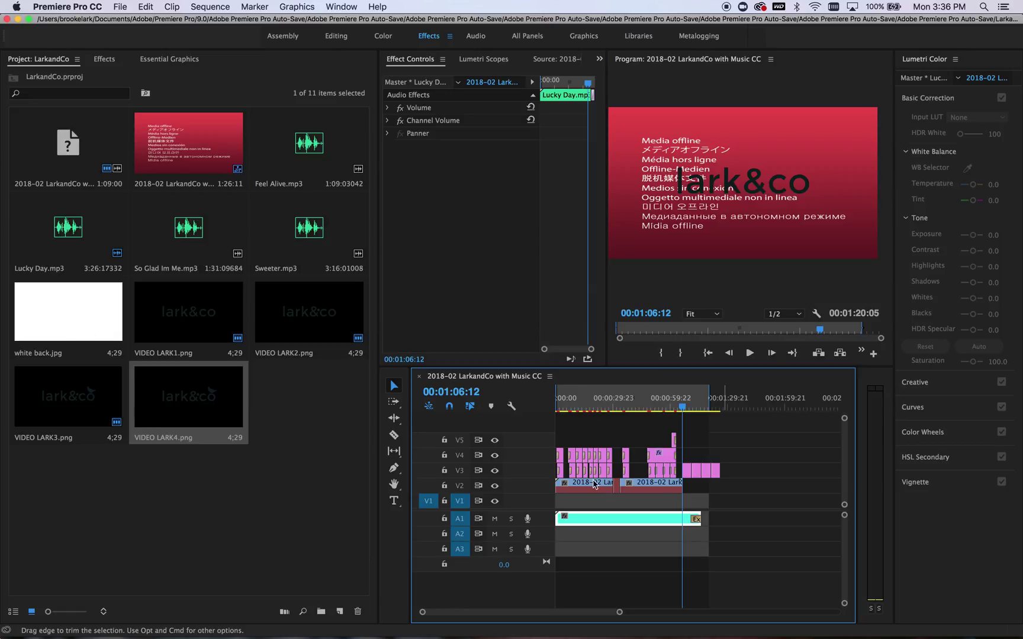
{"action": "left_click_drag", "start_coordinate": [69, 311], "coordinate": [686, 490]}
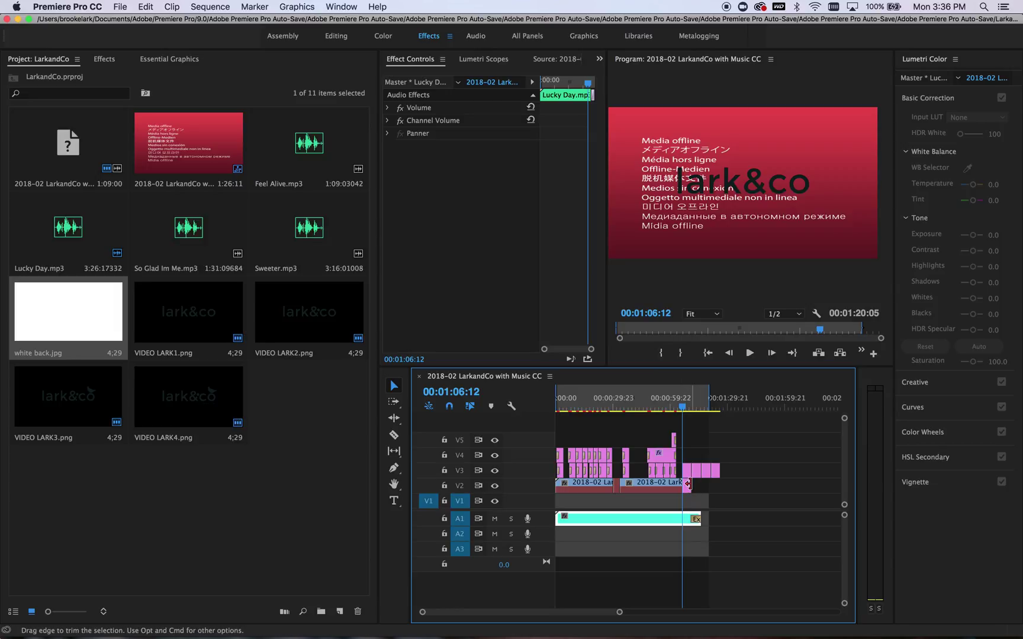
{"action": "left_click_drag", "start_coordinate": [689, 489], "coordinate": [718, 486]}
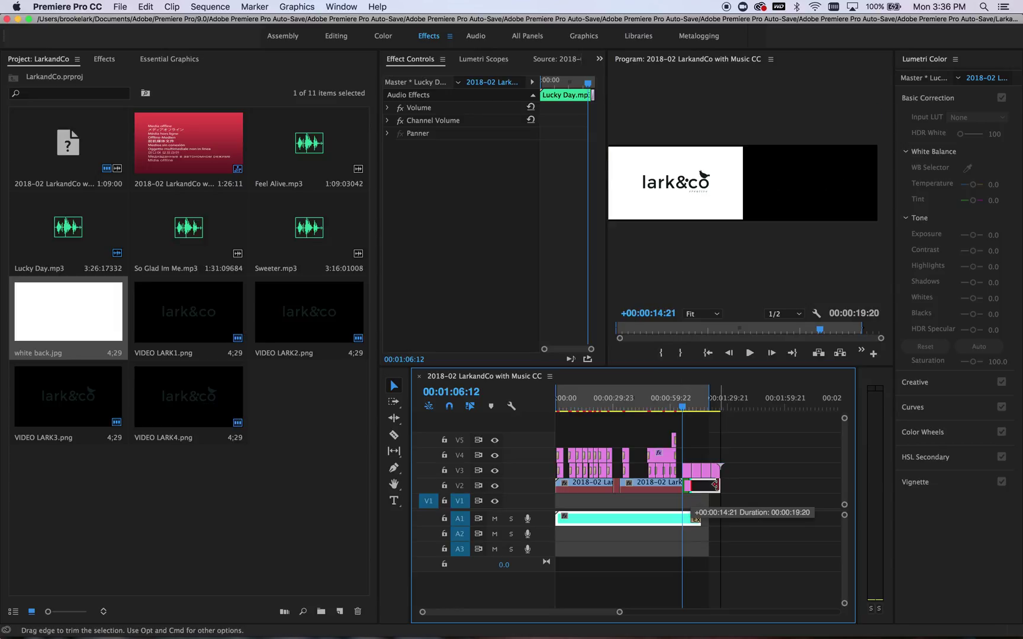
Shorten the logo clips to about three seconds, close the V3 gaps, and trim white back.jpg to match.
{"action": "left_click", "coordinate": [688, 470]}
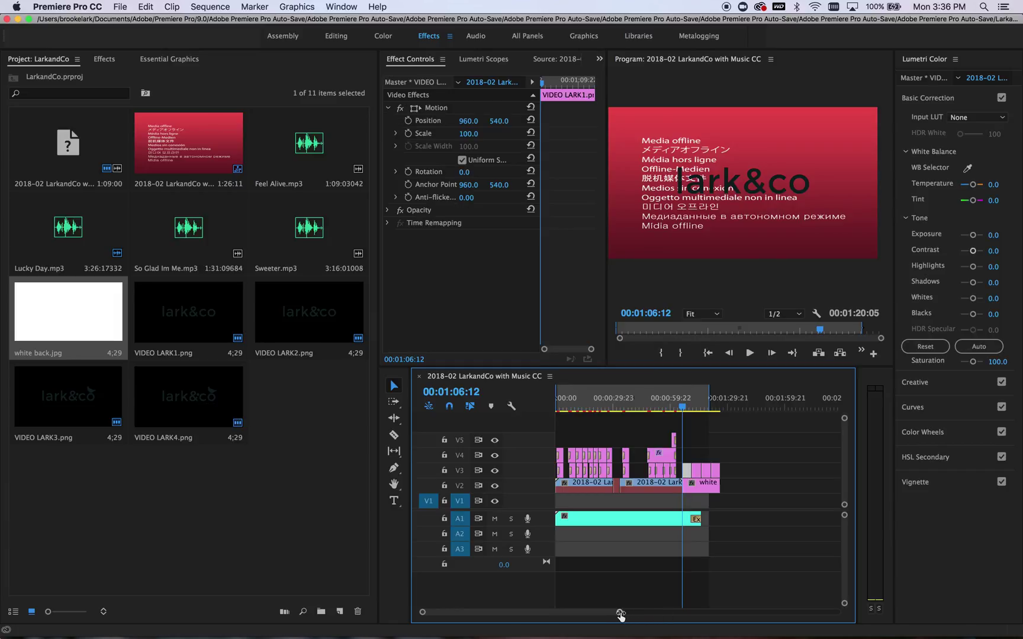
{"action": "left_click_drag", "start_coordinate": [621, 613], "coordinate": [548, 612]}
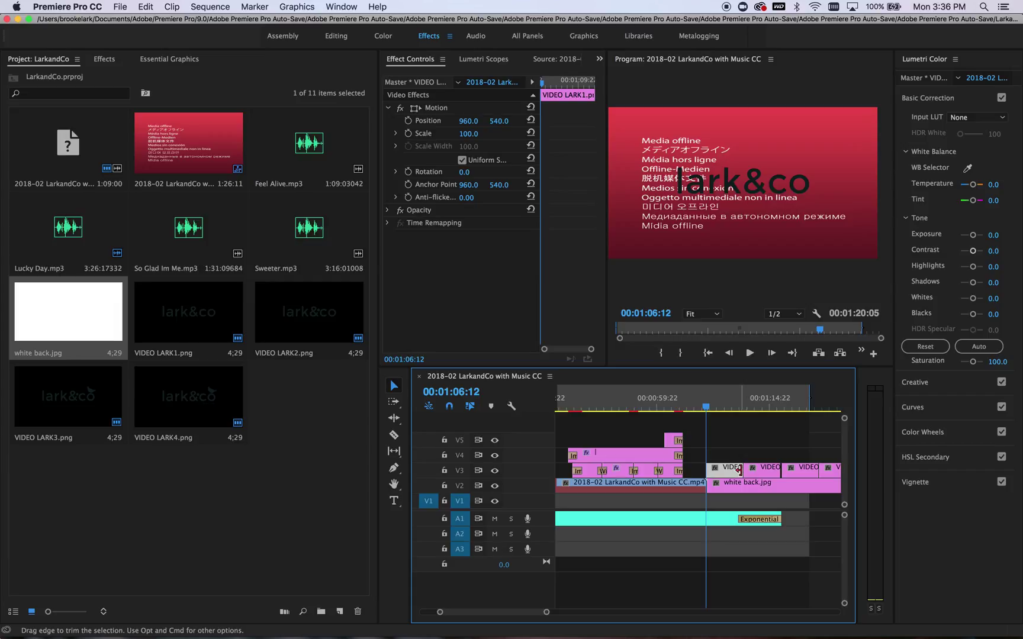
{"action": "mouse_move", "coordinate": [739, 470]}
{"action": "left_mouse_down"}
{"action": "mouse_move", "coordinate": [718, 470]}
{"action": "mouse_move", "coordinate": [760, 473]}
{"action": "mouse_move", "coordinate": [741, 469]}
{"action": "left_mouse_up"}
{"action": "left_click", "coordinate": [769, 472]}
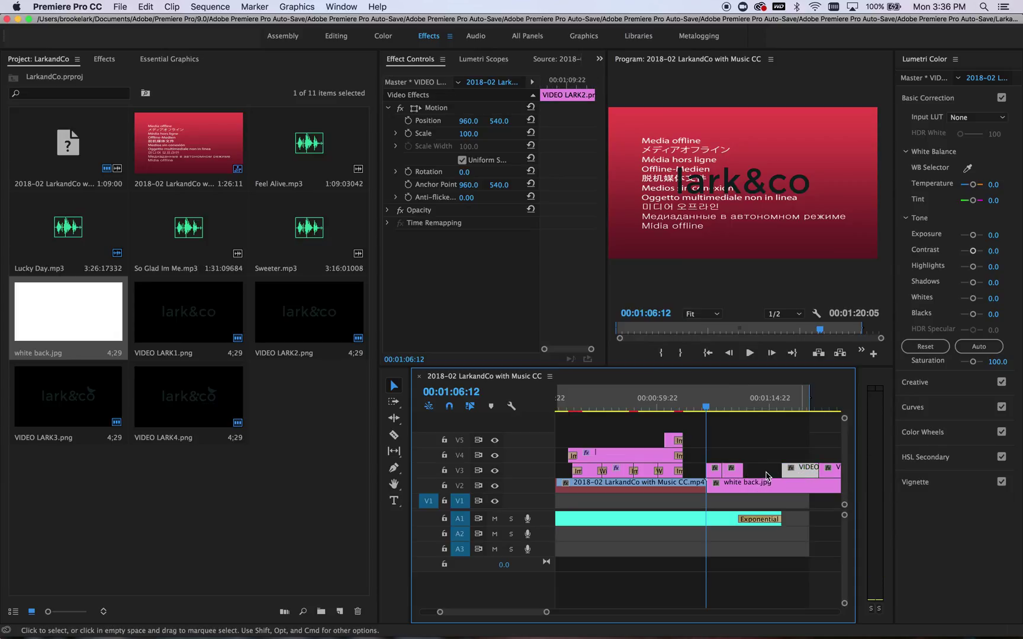
{"action": "left_click_drag", "start_coordinate": [803, 472], "coordinate": [762, 469]}
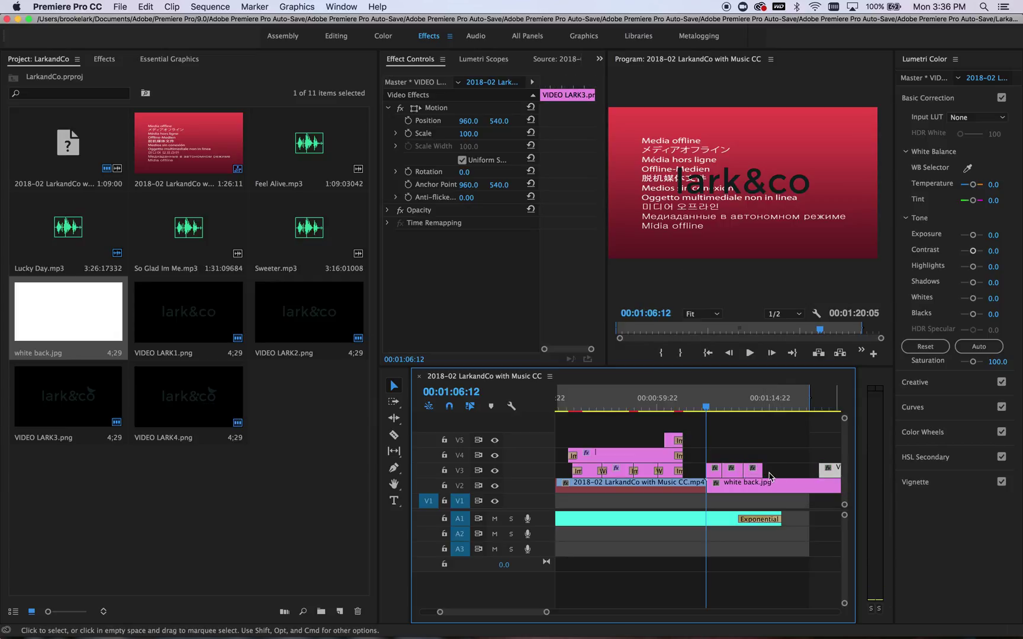
{"action": "left_click_drag", "start_coordinate": [831, 469], "coordinate": [793, 469]}
{"action": "left_click_drag", "start_coordinate": [547, 612], "coordinate": [591, 613]}
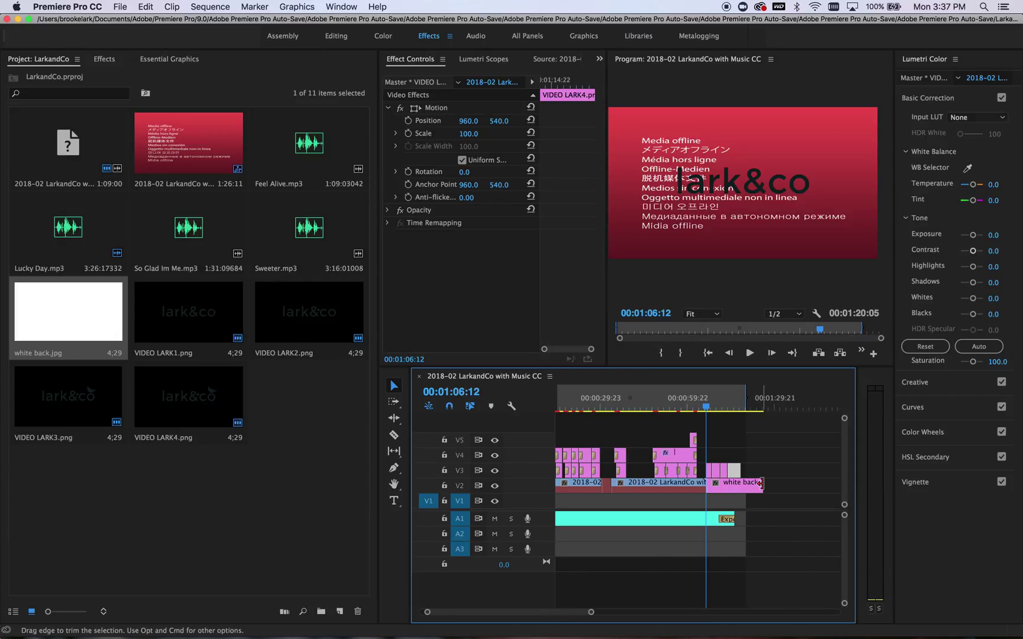
{"action": "left_click_drag", "start_coordinate": [741, 484], "coordinate": [743, 520]}
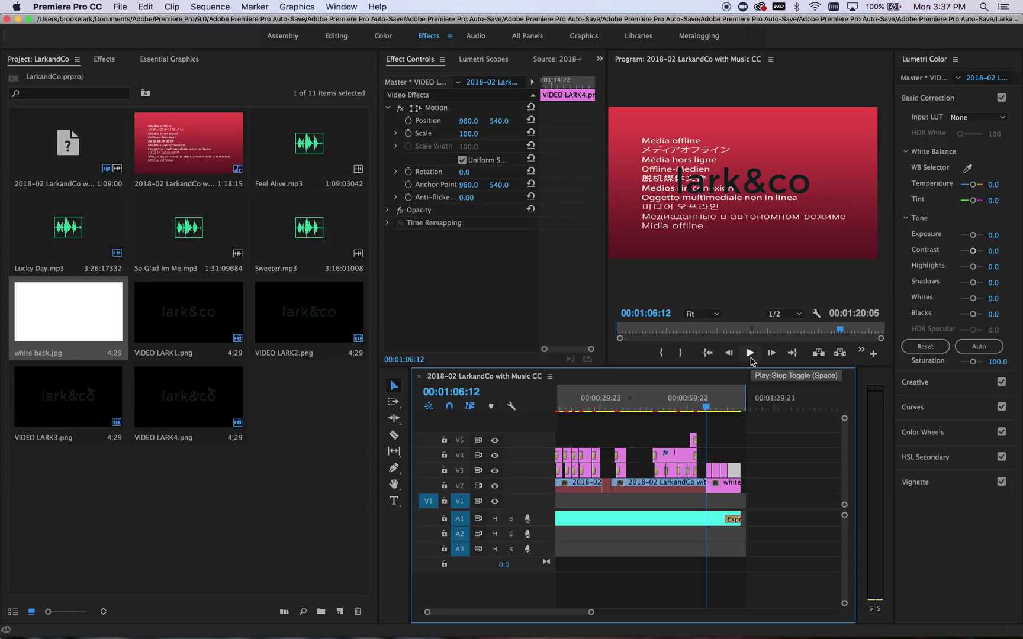
Play back the new logo ending, adjusting the volume, then stop playback.
{"action": "left_click", "coordinate": [750, 357]}
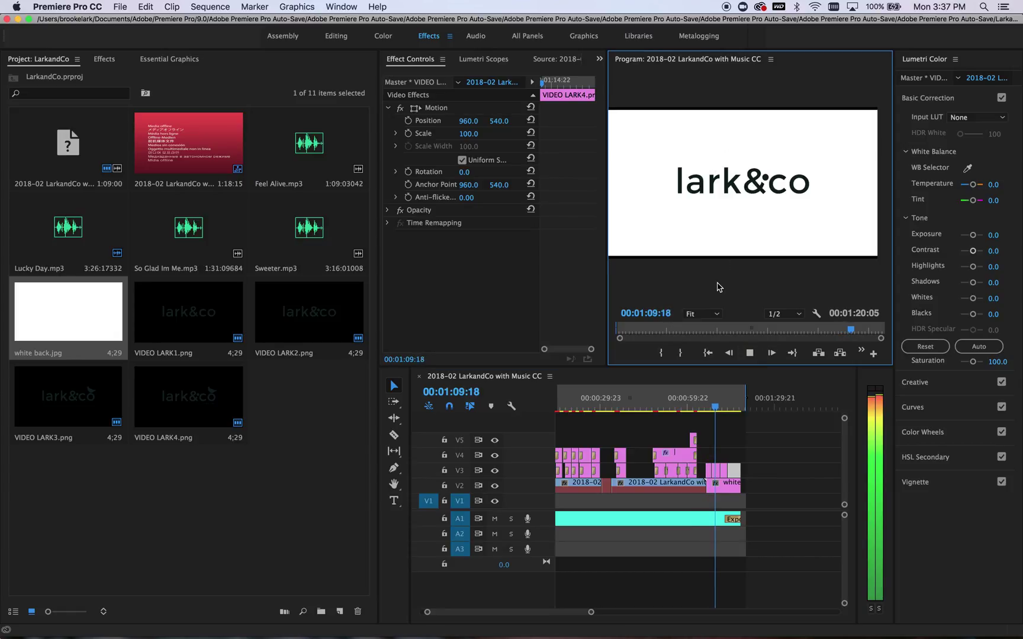
{"action": "key", "text": "XF86AudioRaiseVolume"}
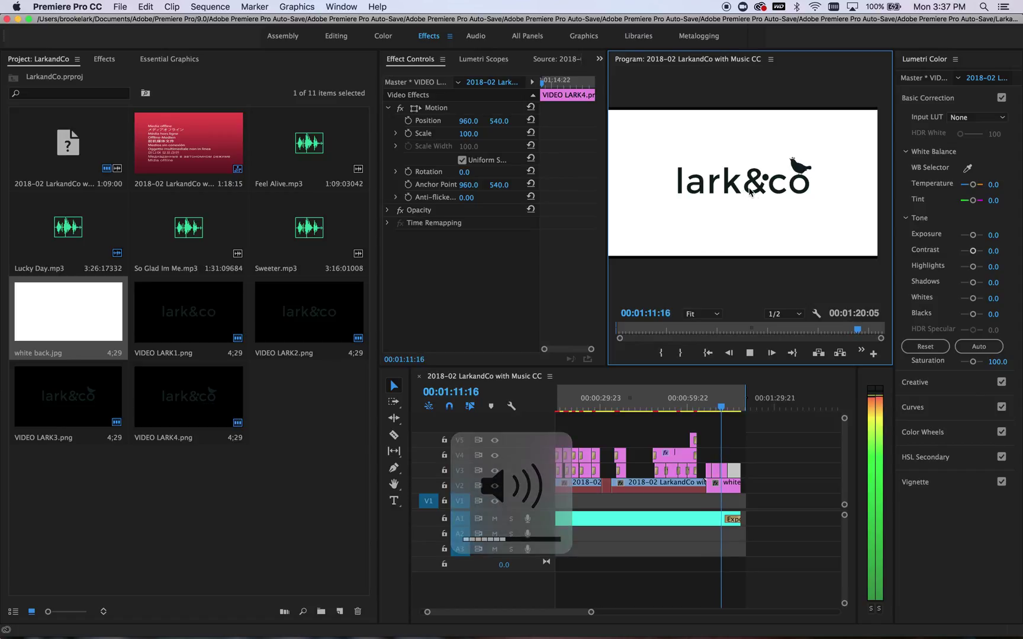
{"action": "key", "text": "XF86AudioLowerVolume"}
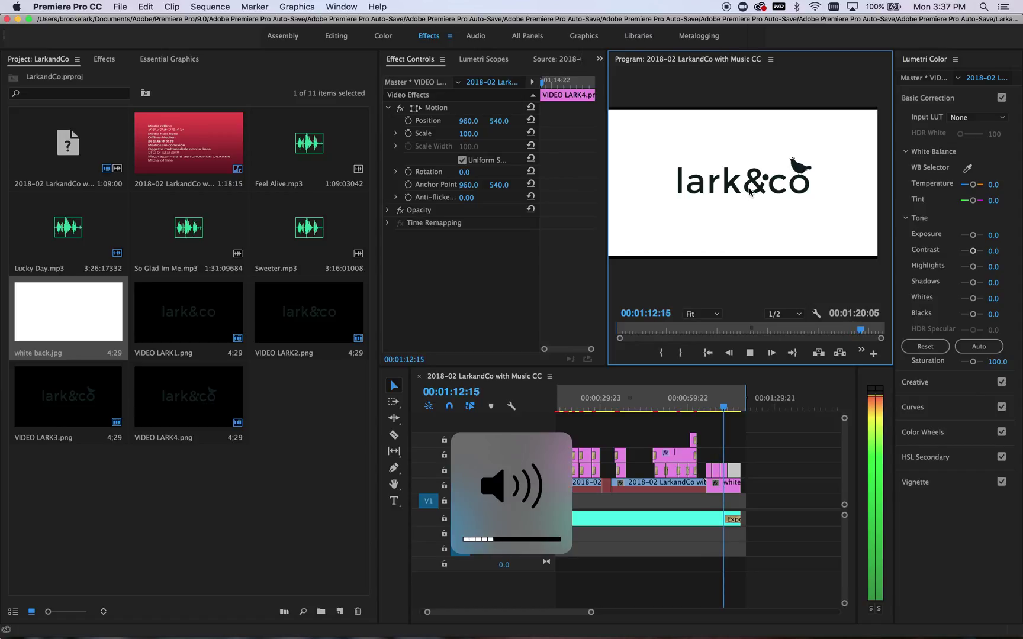
{"action": "left_click", "coordinate": [750, 353]}
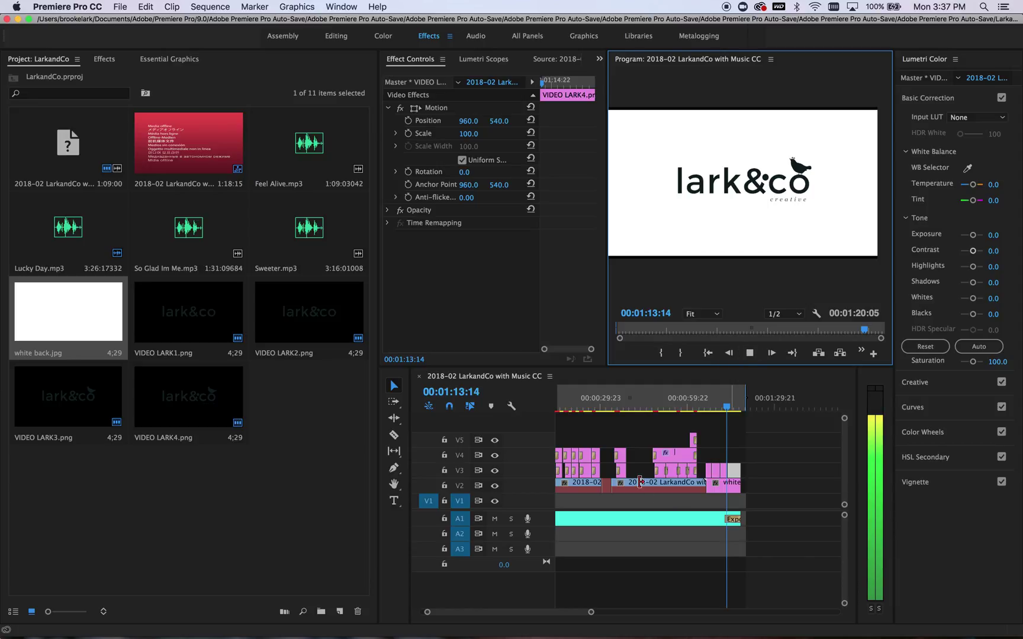
Show the Effects list with the FilmImpact transitions and switch to the filmimpact.net site in Chrome.
{"action": "left_click", "coordinate": [108, 61]}
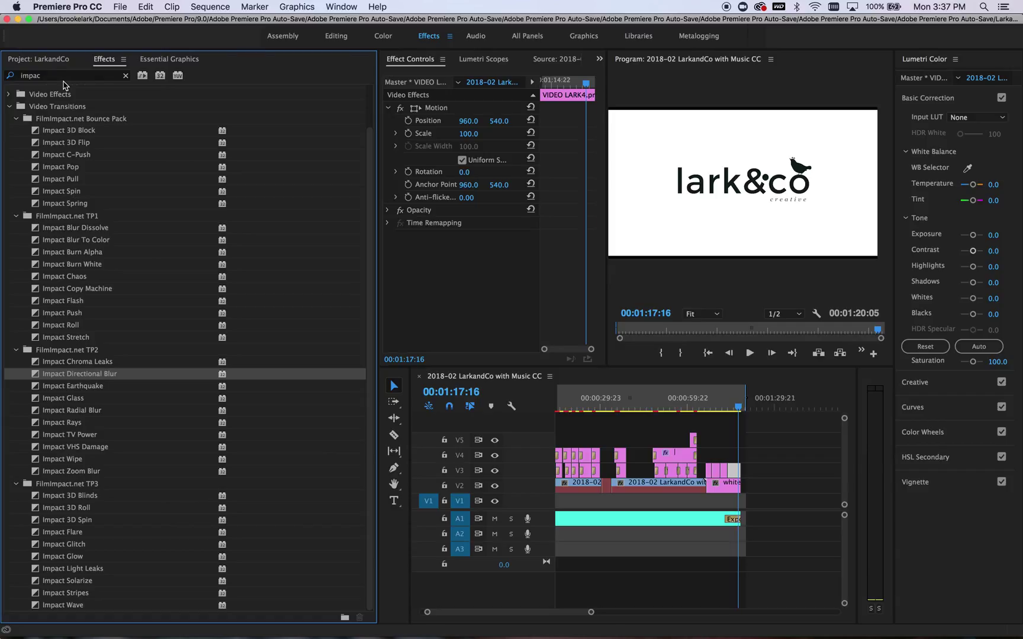
{"action": "mouse_move", "coordinate": [358, 627]}
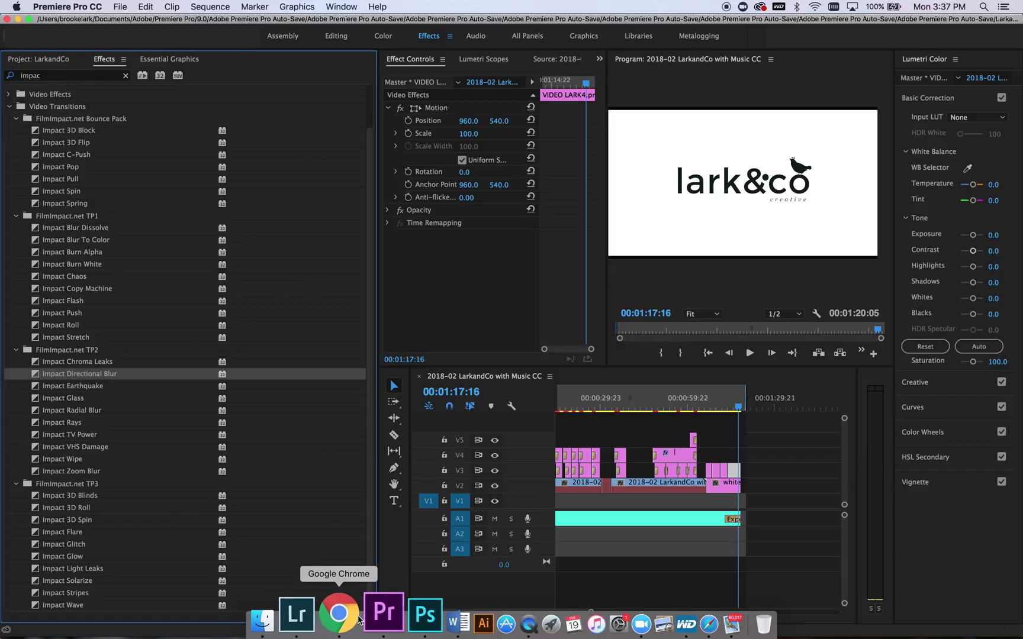
{"action": "left_click", "coordinate": [358, 619]}
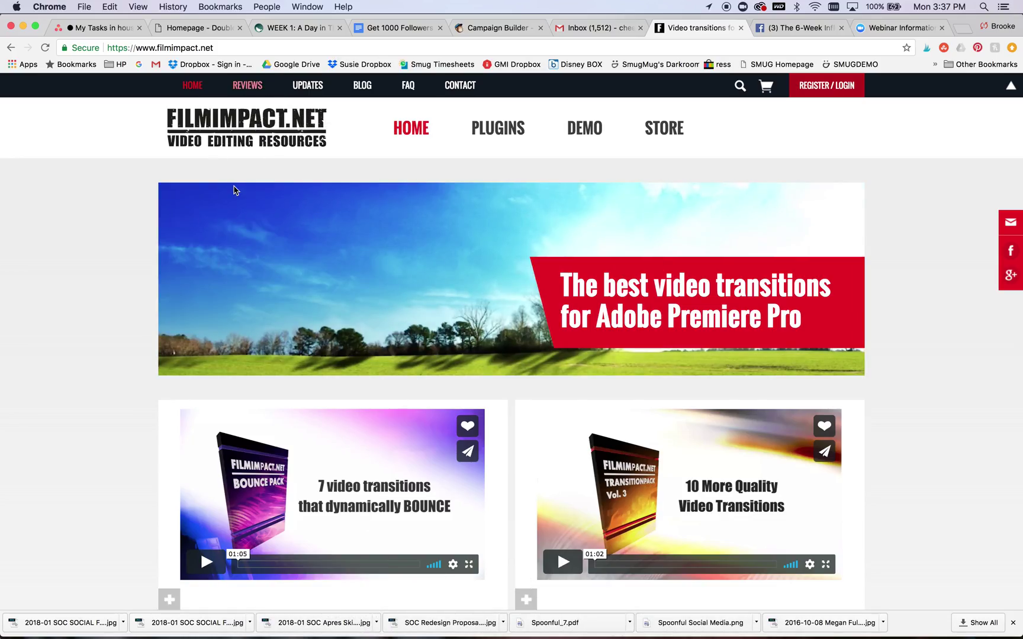
Scroll down the filmimpact.net page, then return to Premiere Pro.
{"action": "scroll", "coordinate": [438, 545], "scroll_direction": "down", "scroll_amount": 3}
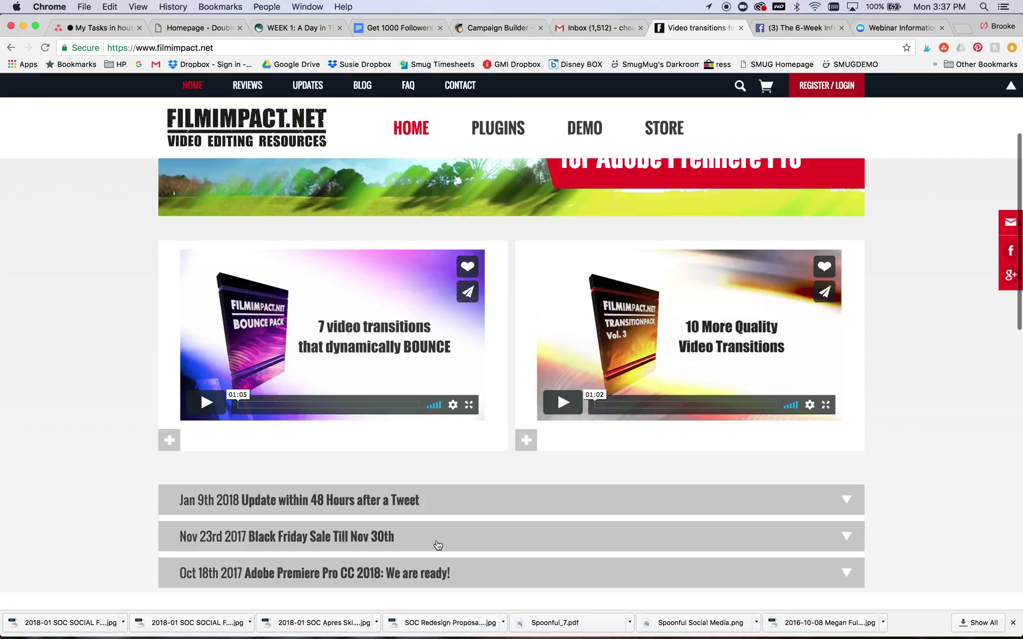
{"action": "scroll", "coordinate": [418, 468], "scroll_direction": "down", "scroll_amount": 1}
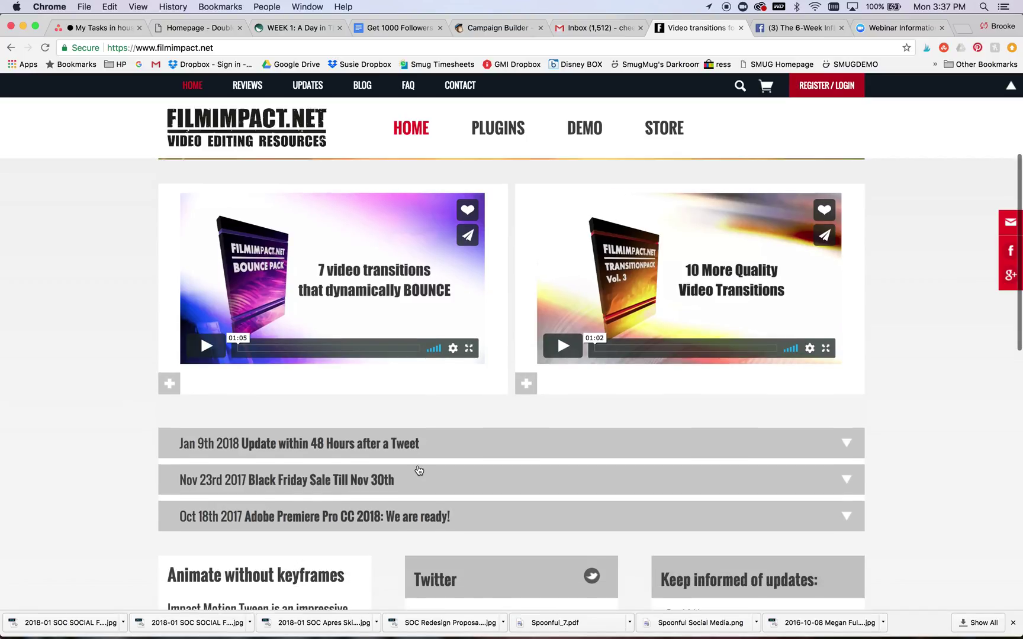
{"action": "scroll", "coordinate": [418, 469], "scroll_direction": "down", "scroll_amount": 1}
{"action": "mouse_move", "coordinate": [359, 635]}
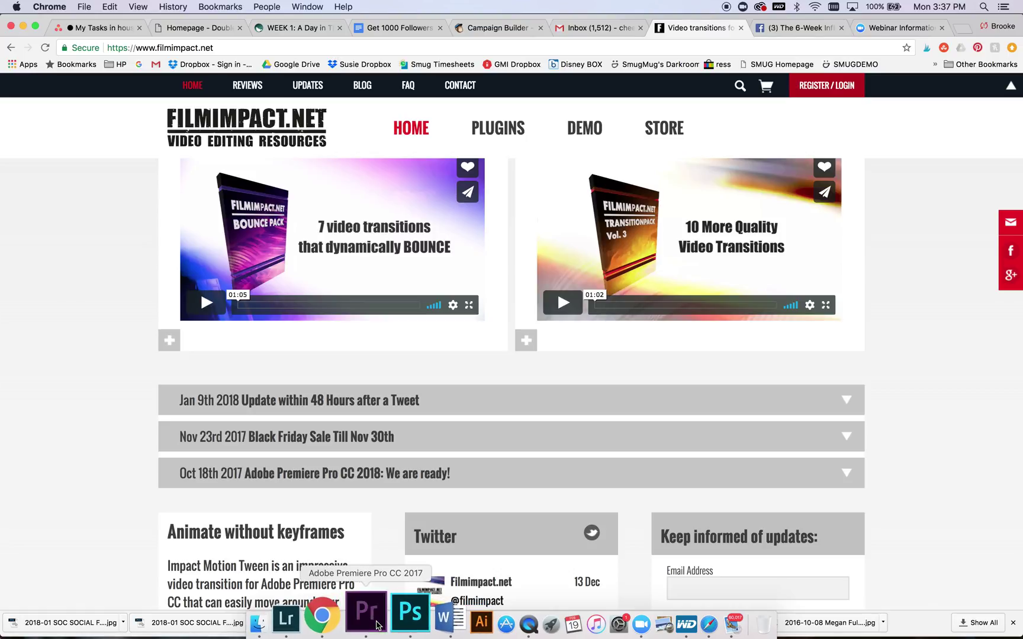
{"action": "left_click", "coordinate": [366, 613]}
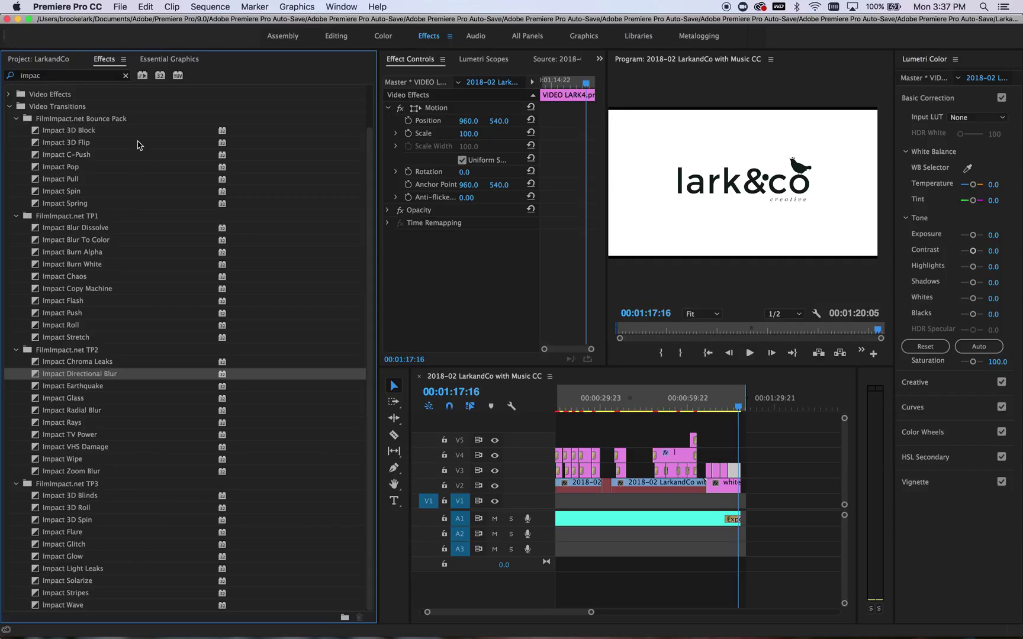
Replace the 'dissolve' effects search with 'impact' to list the FilmImpact transitions.
{"action": "left_click", "coordinate": [70, 78]}
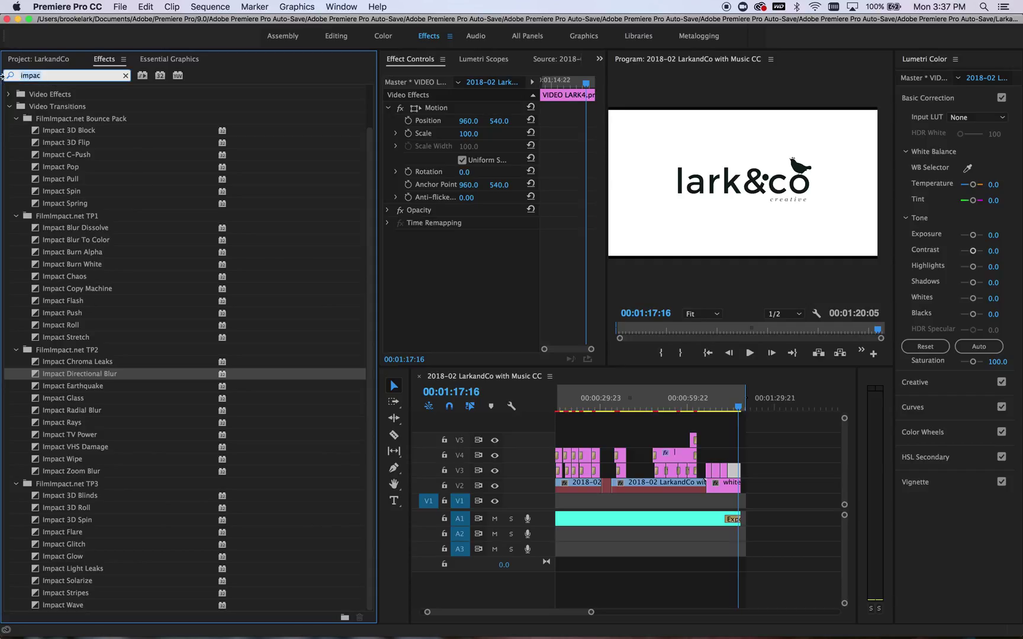
{"action": "type", "text": "dissolve"}
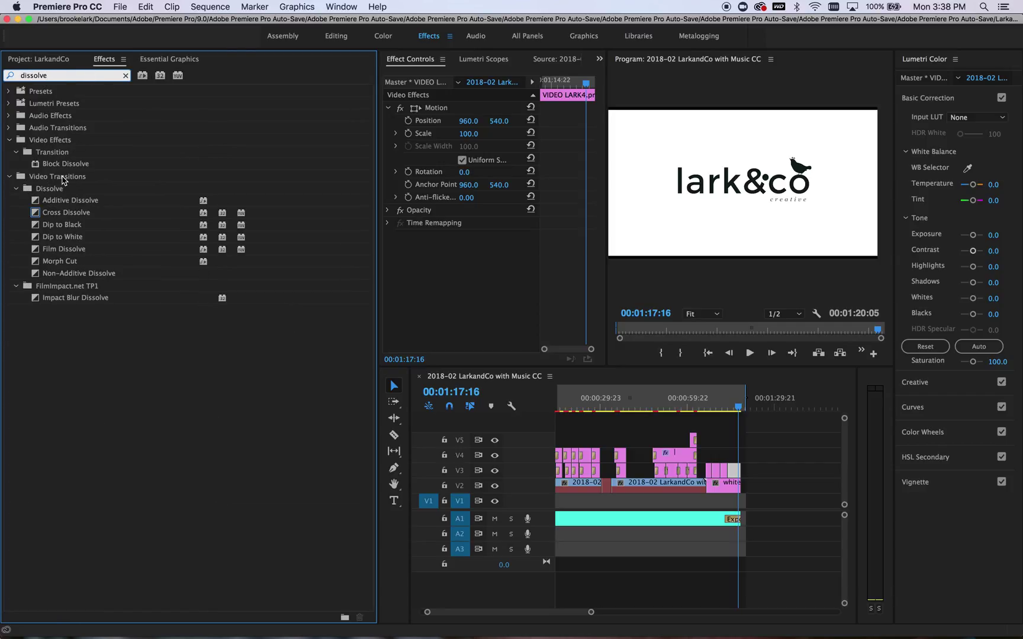
{"action": "left_click_drag", "start_coordinate": [58, 75], "coordinate": [5, 75]}
{"action": "key", "text": "BackSpace"}
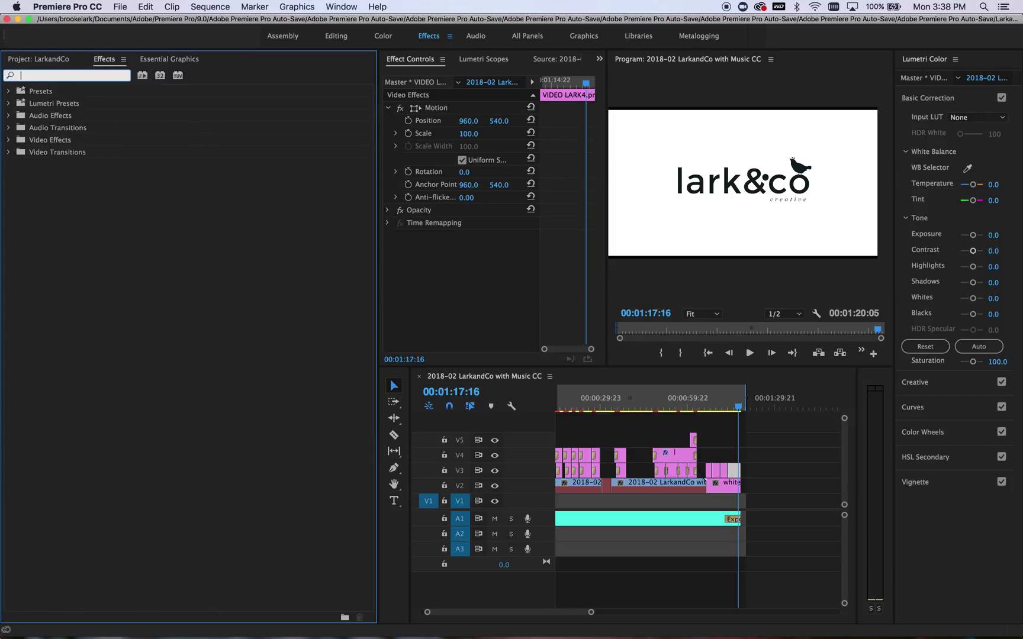
{"action": "type", "text": "impact"}
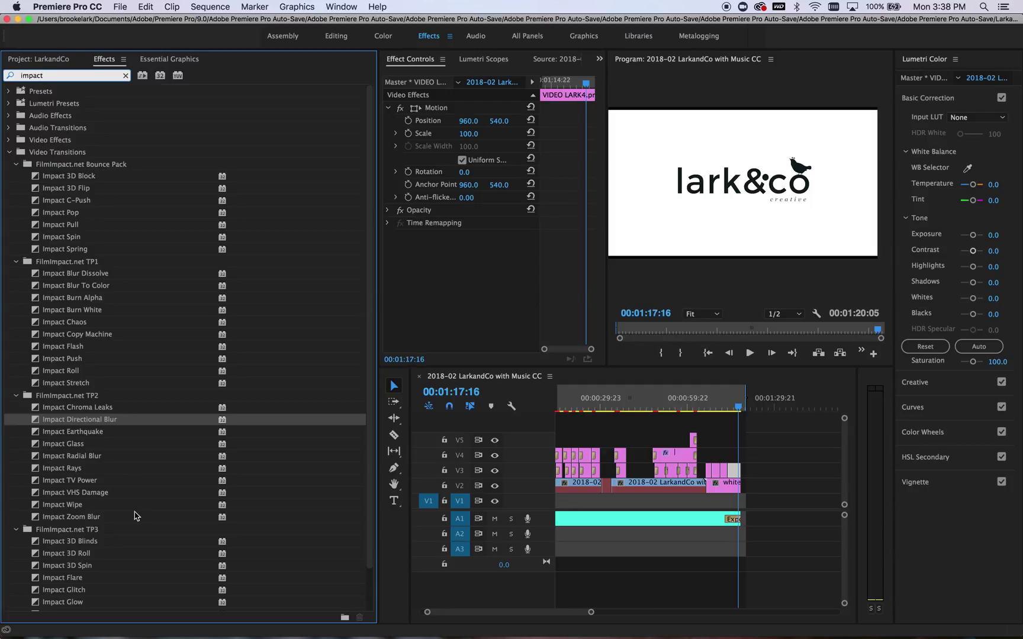
{"action": "scroll", "coordinate": [97, 394], "scroll_direction": "down", "scroll_amount": 3}
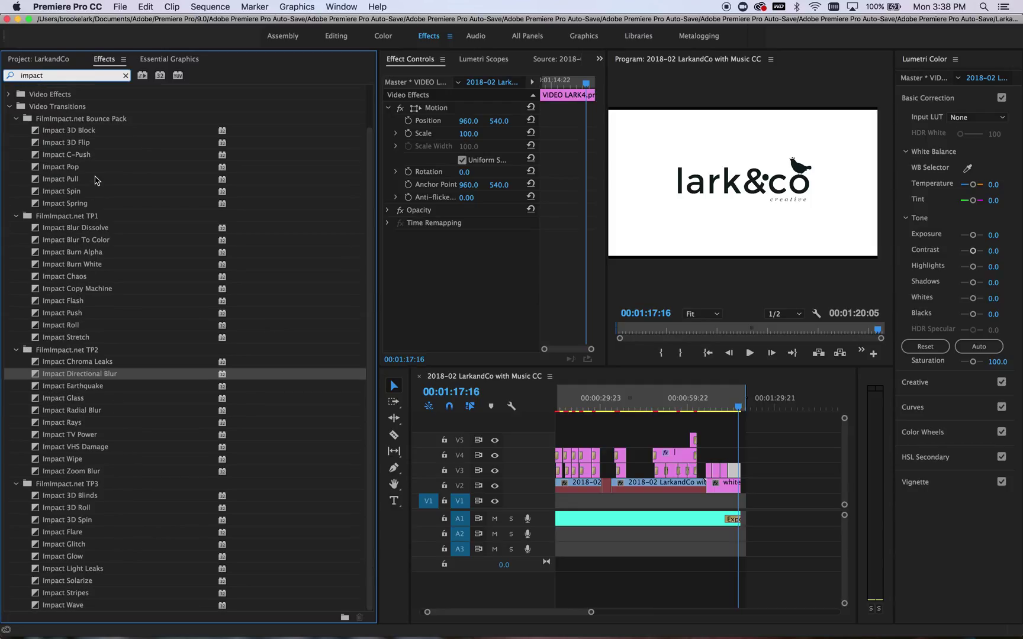
Try Impact Pop, Light Leaks and Wipe on the white clip, settling on Impact Directional Blur at its end.
{"action": "left_click_drag", "start_coordinate": [89, 173], "coordinate": [709, 475]}
{"action": "left_click", "coordinate": [548, 438]}
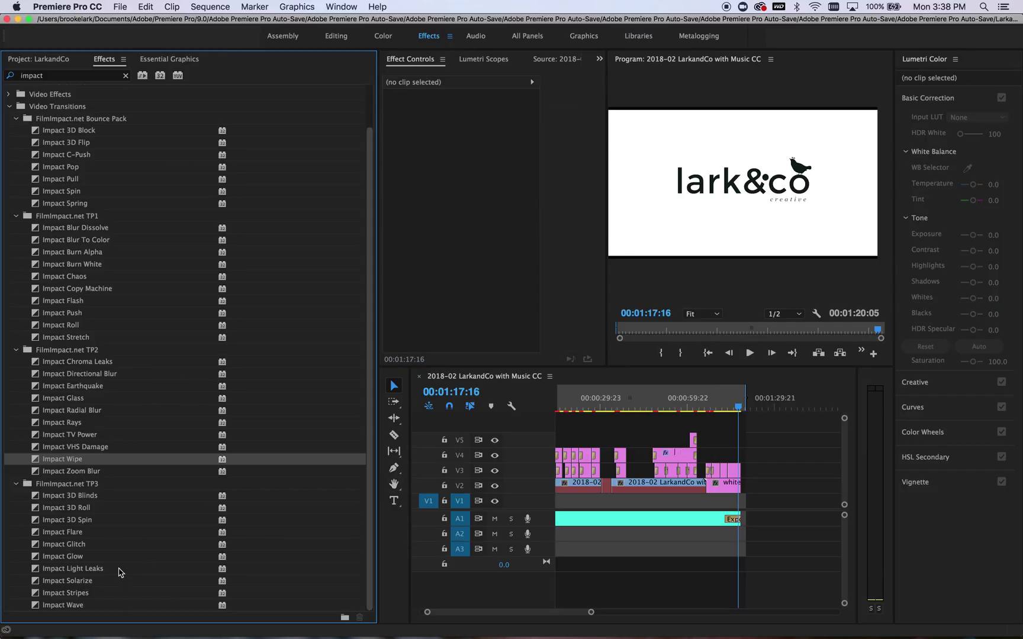
{"action": "left_click_drag", "start_coordinate": [118, 572], "coordinate": [721, 474]}
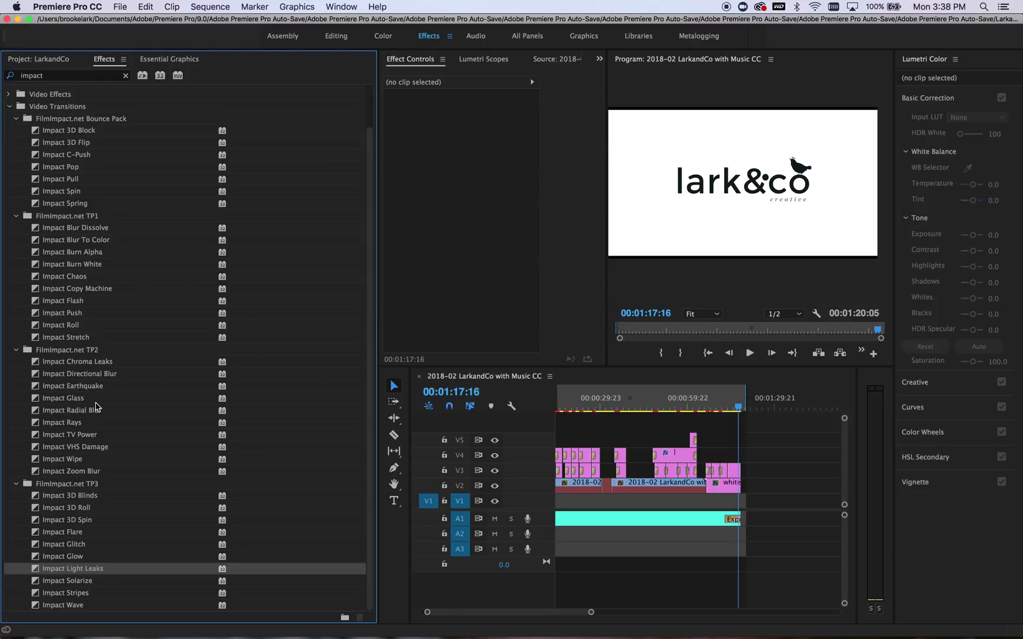
{"action": "left_click_drag", "start_coordinate": [99, 459], "coordinate": [680, 361]}
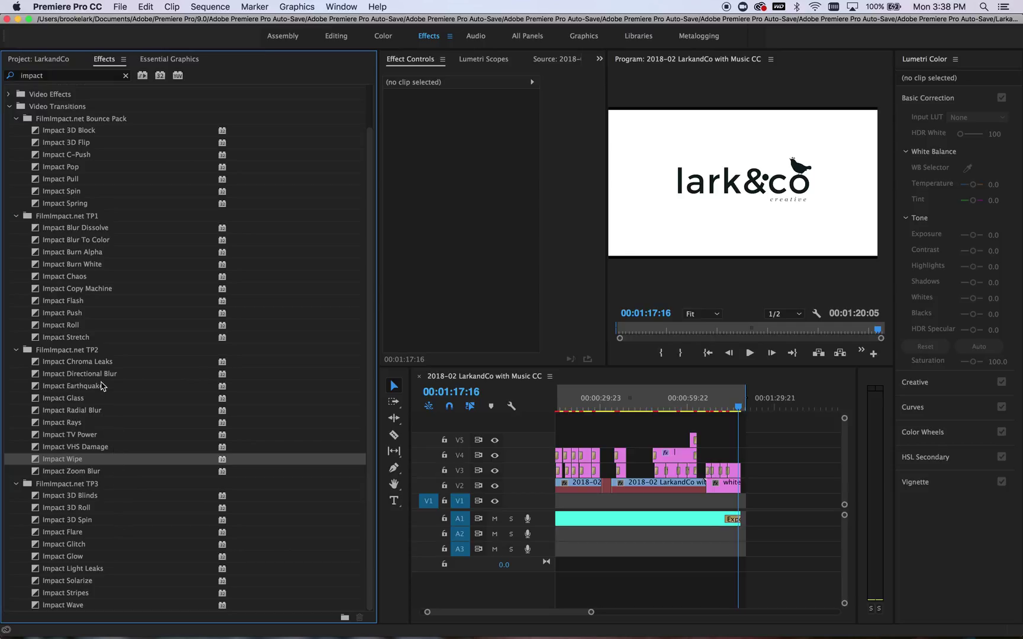
{"action": "left_click_drag", "start_coordinate": [101, 374], "coordinate": [709, 415]}
Play back the ending, set the playhead to 00:01:11:10, and show the Project bin.
{"action": "left_click", "coordinate": [750, 353]}
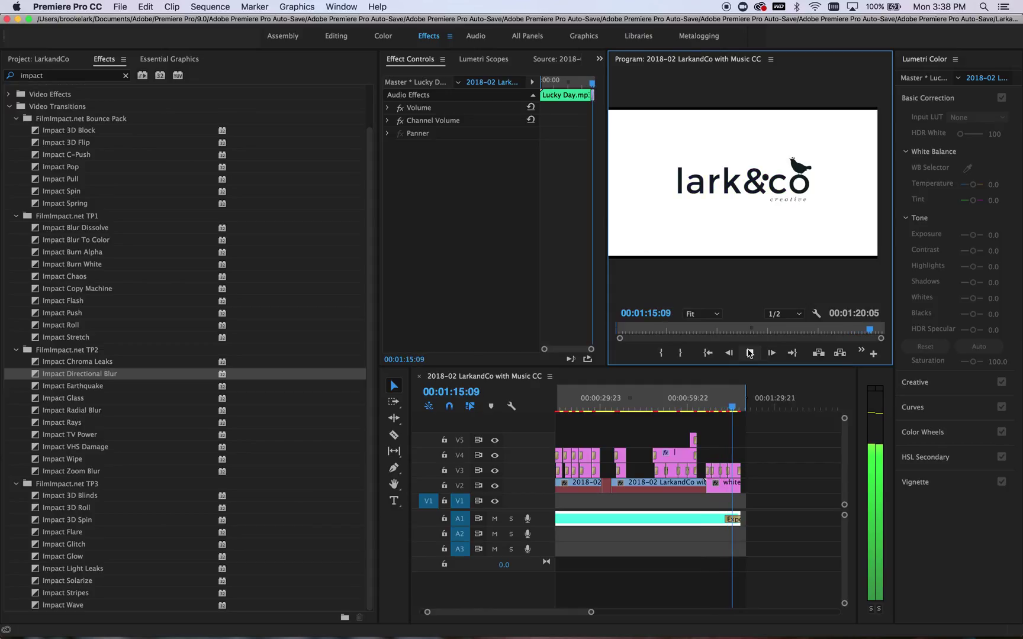
{"action": "left_click", "coordinate": [747, 354]}
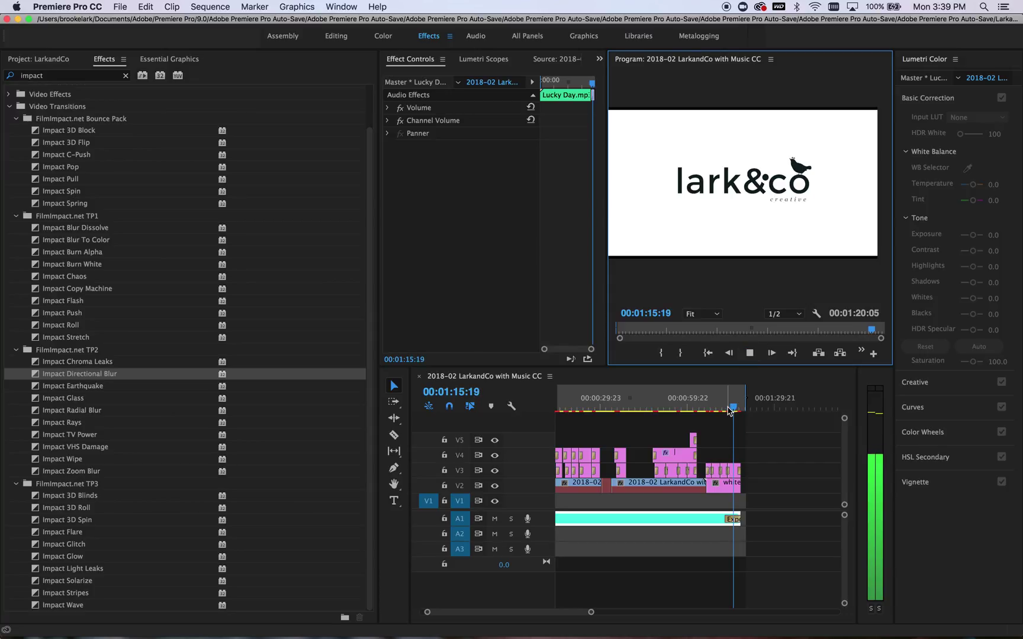
{"action": "key", "text": "space"}
{"action": "left_click", "coordinate": [719, 408]}
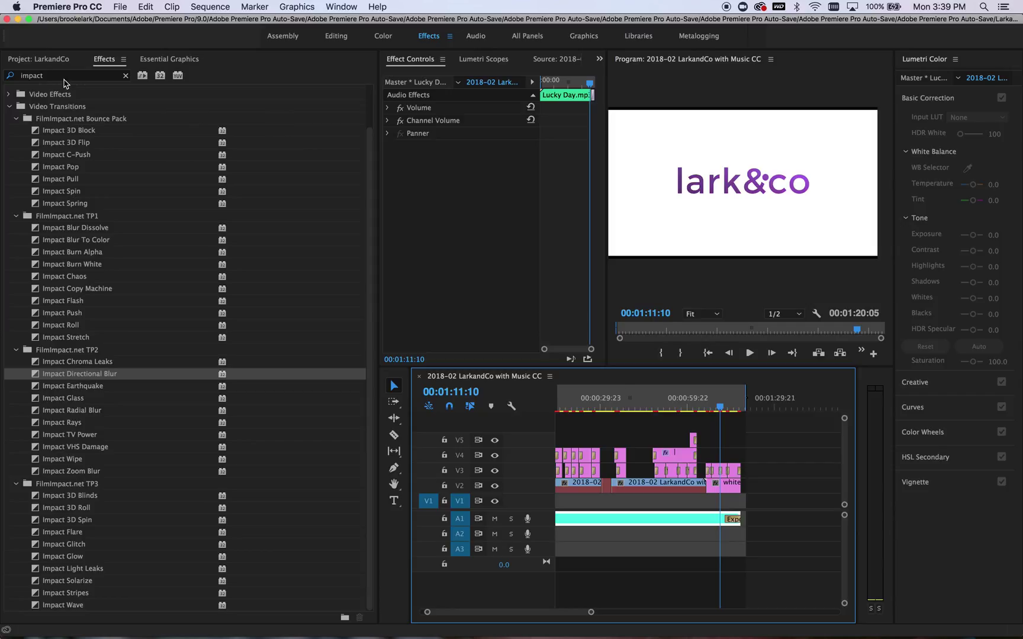
{"action": "left_click", "coordinate": [45, 58]}
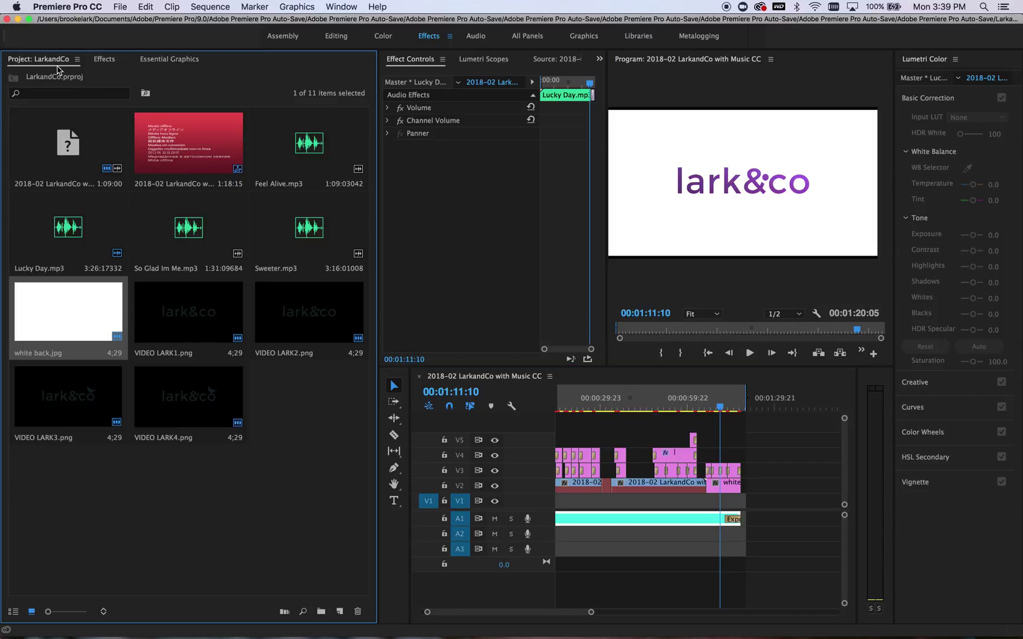
{"action": "left_click", "coordinate": [121, 6]}
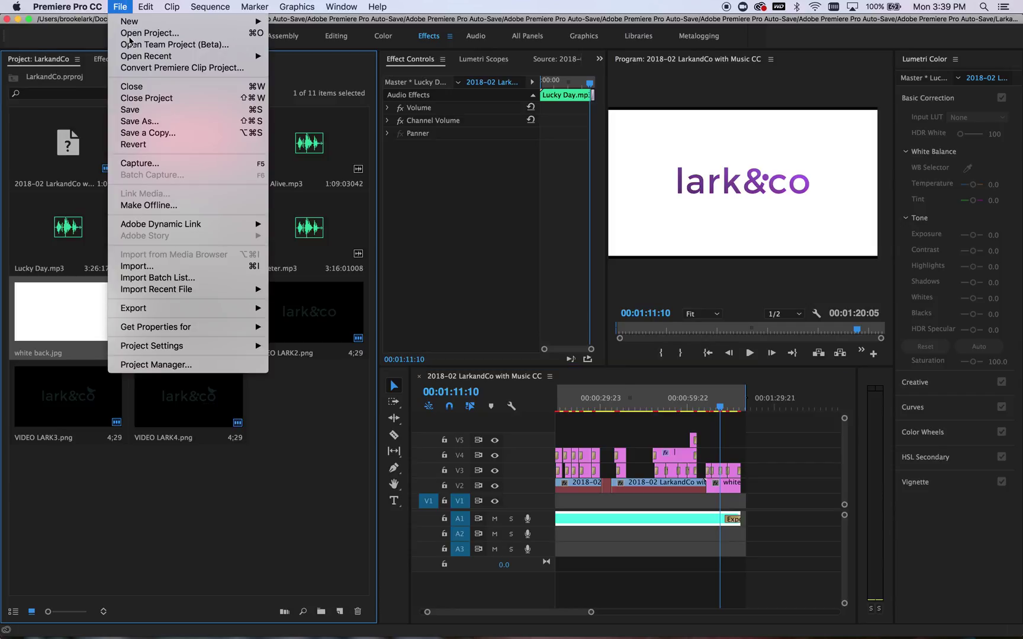
Import the circular green Brookelark logo PNG, located with a 'logo' search and thumbnail view.
{"action": "left_click", "coordinate": [138, 267]}
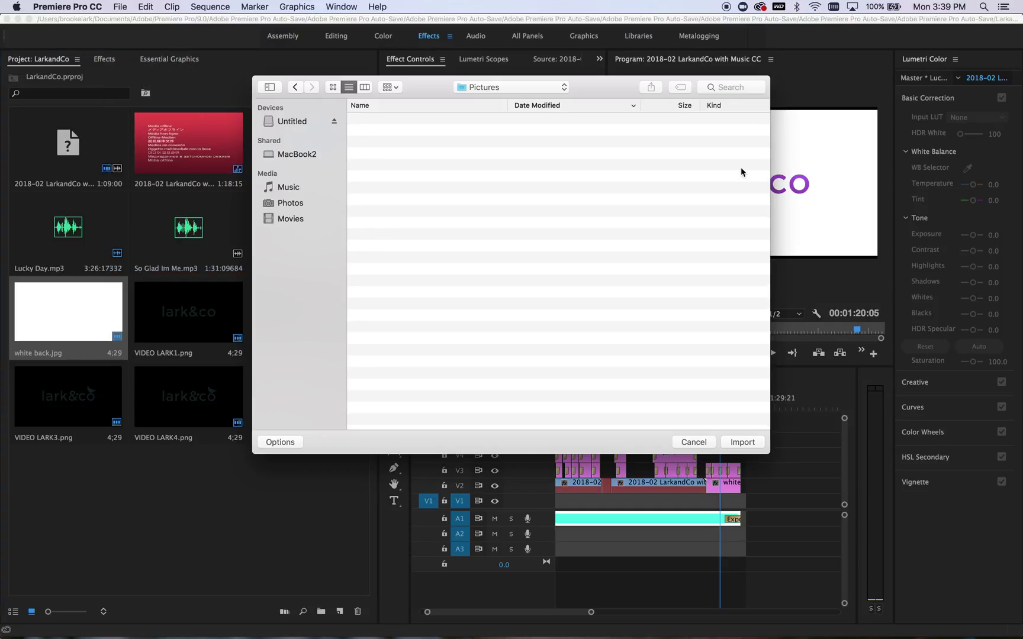
{"action": "left_click", "coordinate": [722, 87]}
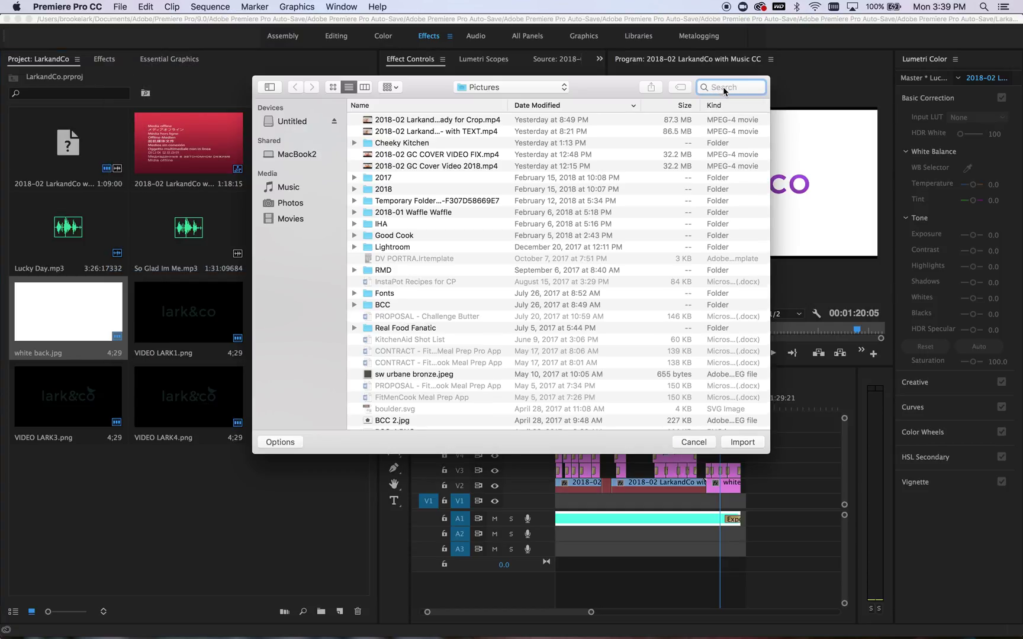
{"action": "type", "text": "logo"}
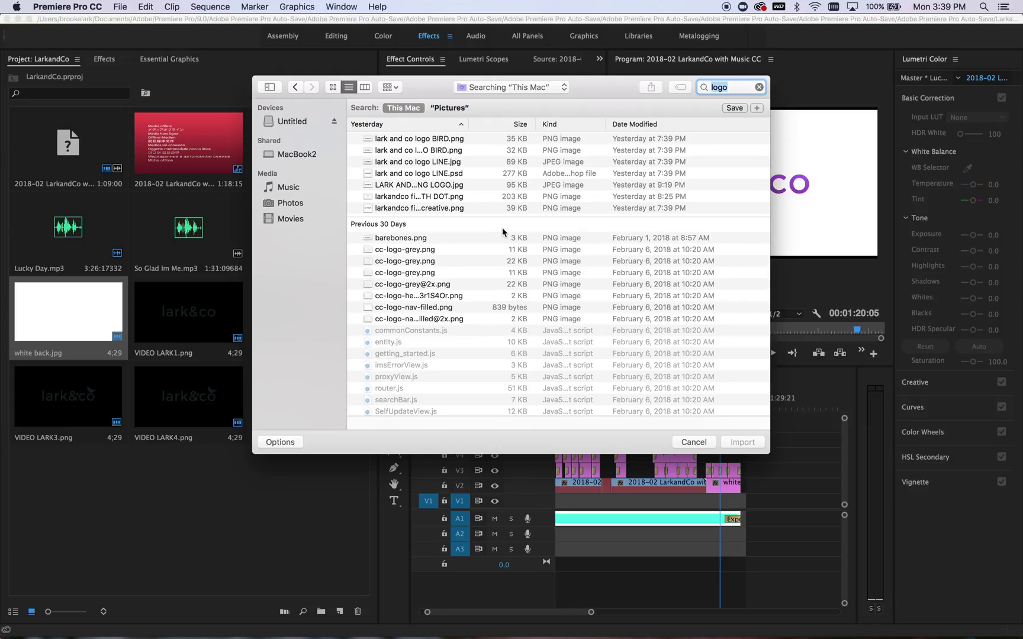
{"action": "left_click", "coordinate": [334, 89]}
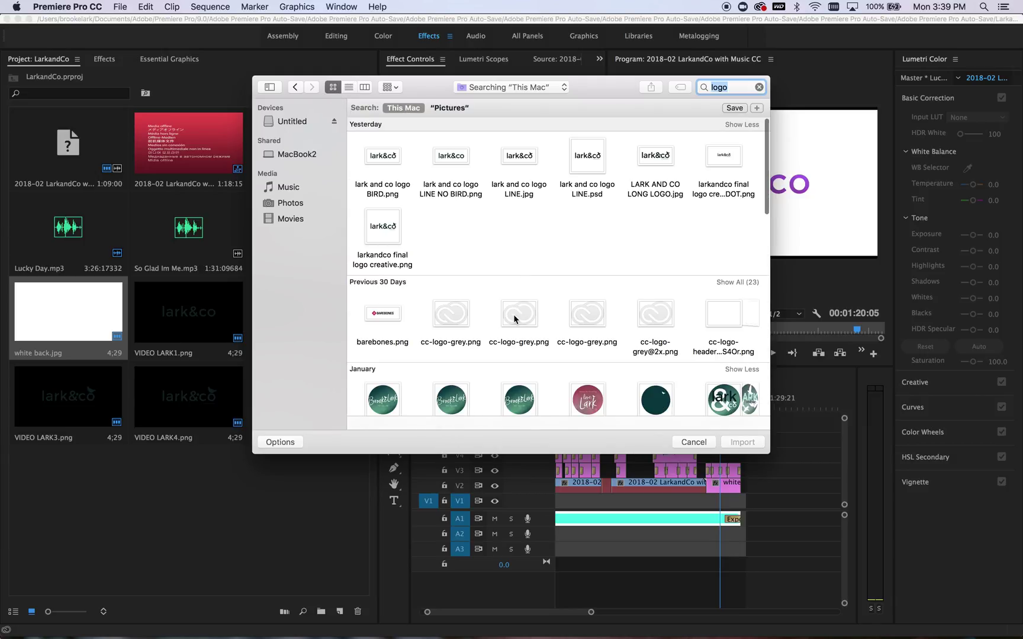
{"action": "scroll", "coordinate": [514, 320], "scroll_direction": "down", "scroll_amount": 3}
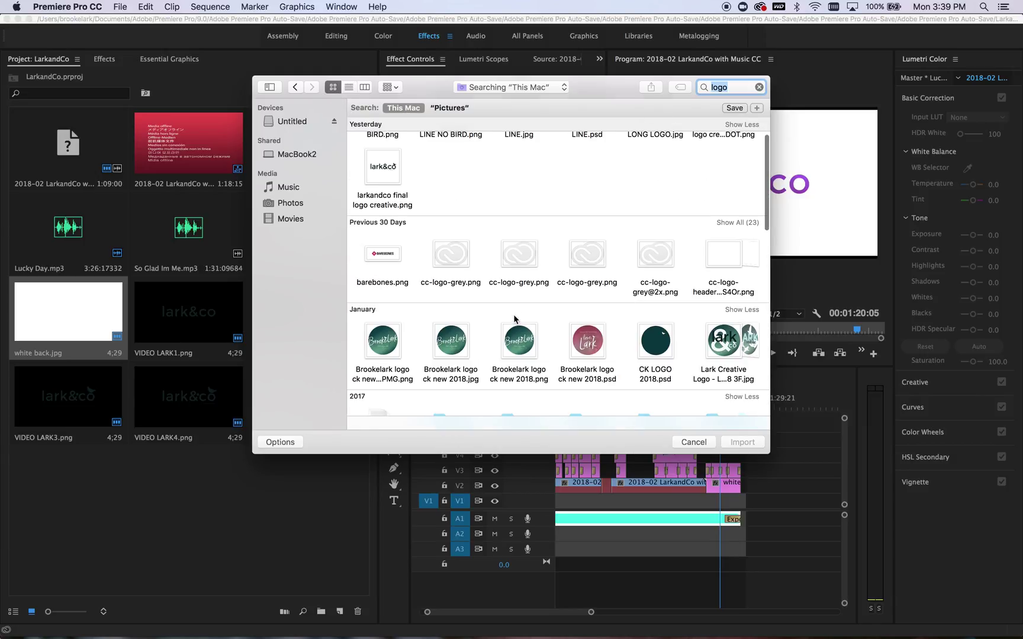
{"action": "left_click", "coordinate": [388, 348]}
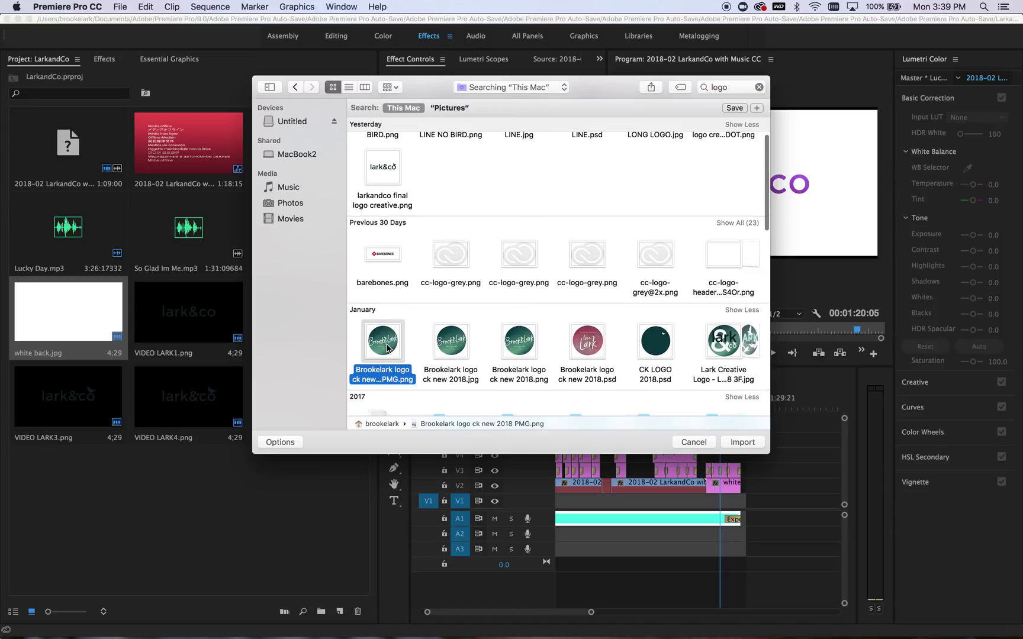
{"action": "left_click", "coordinate": [740, 443]}
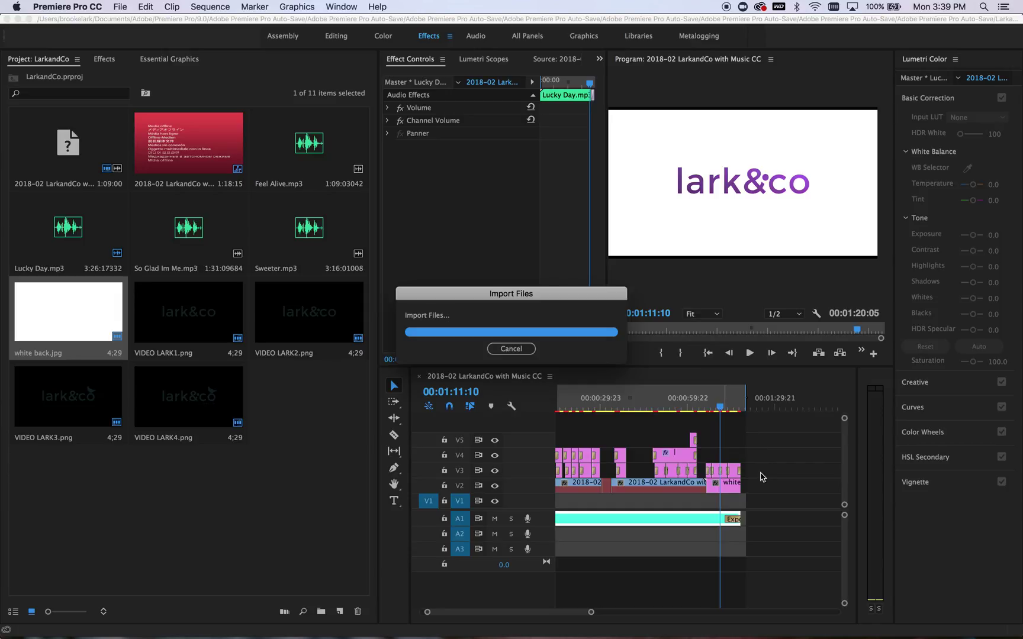
Replace the V3 clips at the playhead with the logo clip and scale it to frame size.
{"action": "left_click_drag", "start_coordinate": [708, 466], "coordinate": [708, 463]}
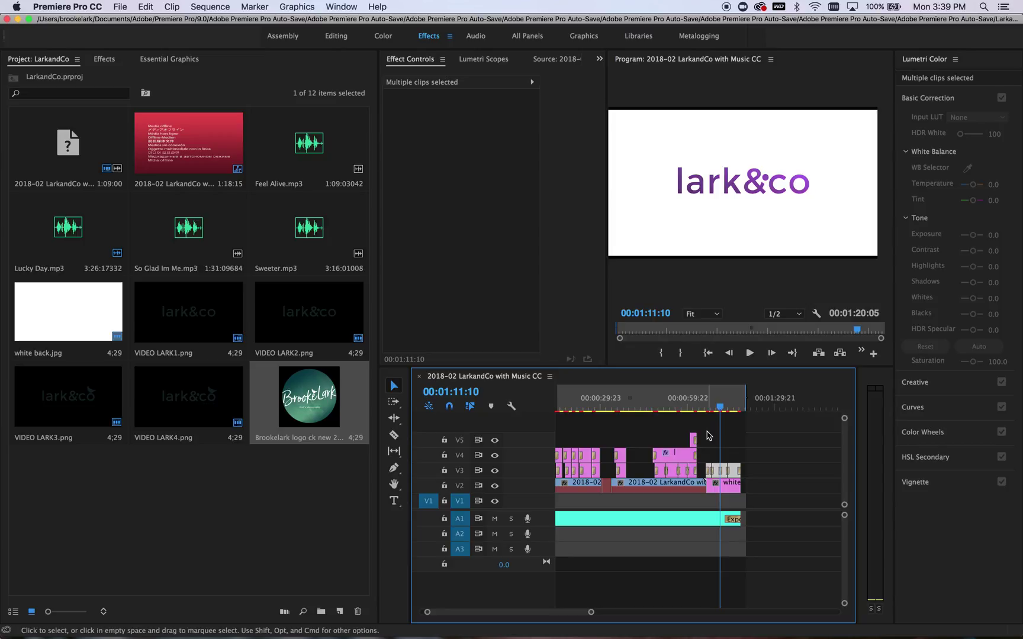
{"action": "key", "text": "Delete"}
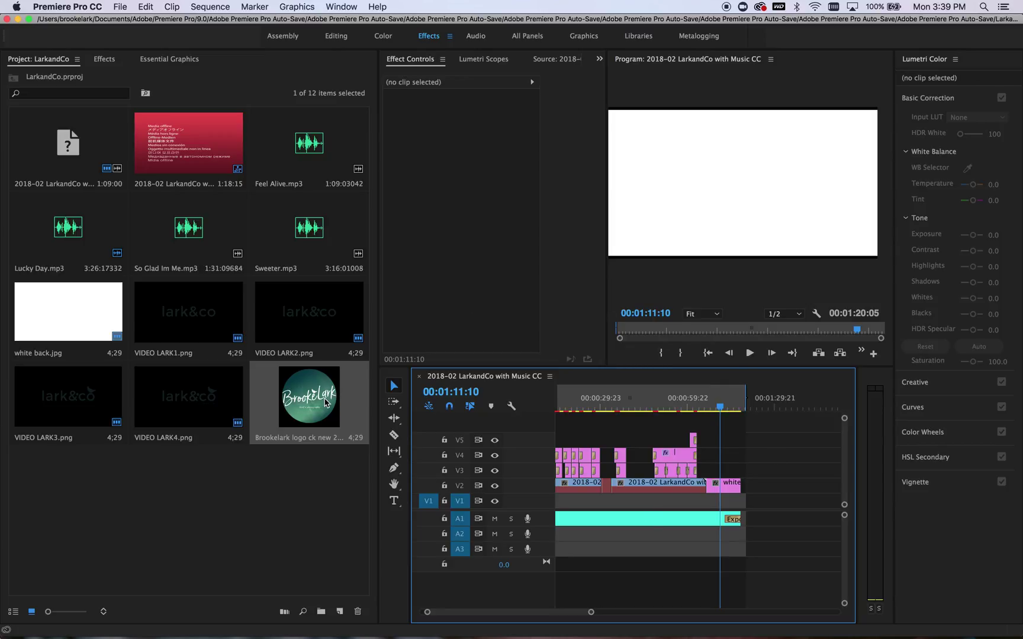
{"action": "left_click_drag", "start_coordinate": [309, 397], "coordinate": [714, 477]}
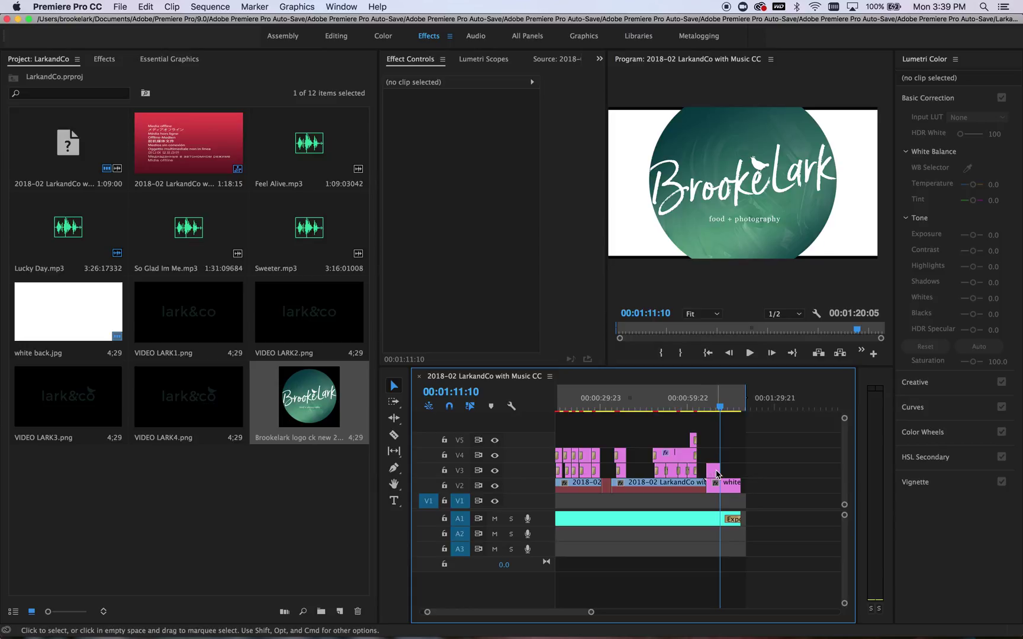
{"action": "right_click", "coordinate": [716, 474]}
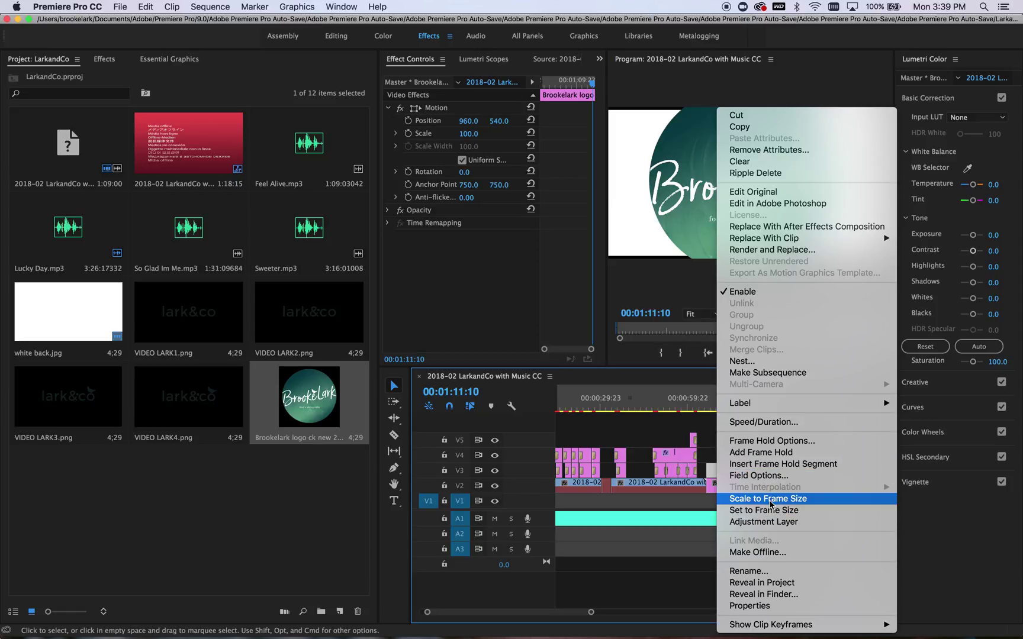
{"action": "left_click", "coordinate": [768, 499]}
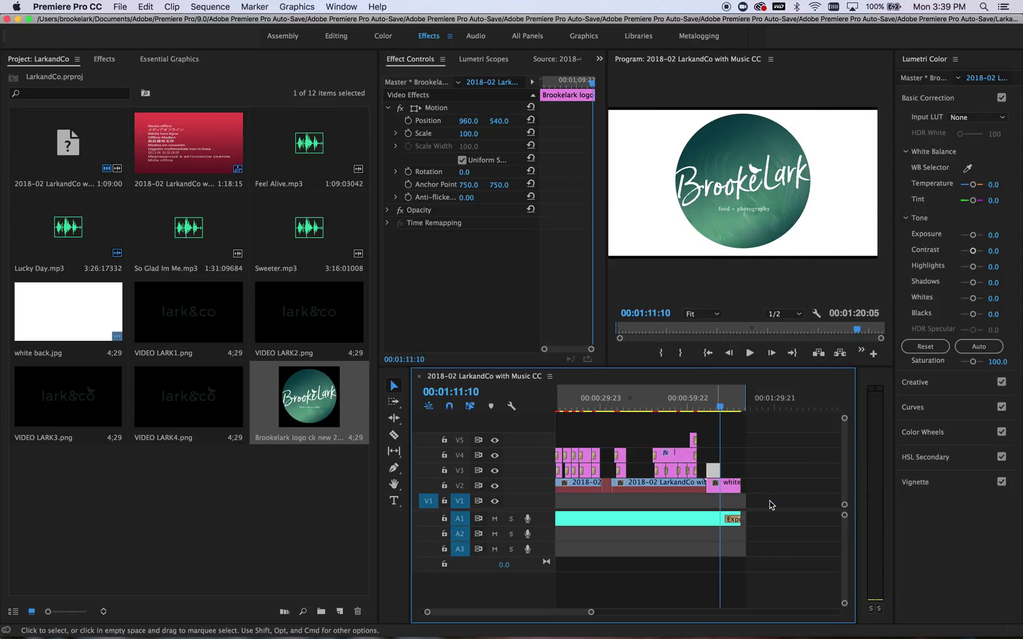
Shrink the logo to 54.2, nudge it to 973, 544.3, and extend it to 12 seconds.
{"action": "left_click", "coordinate": [756, 176]}
{"action": "left_click", "coordinate": [757, 176]}
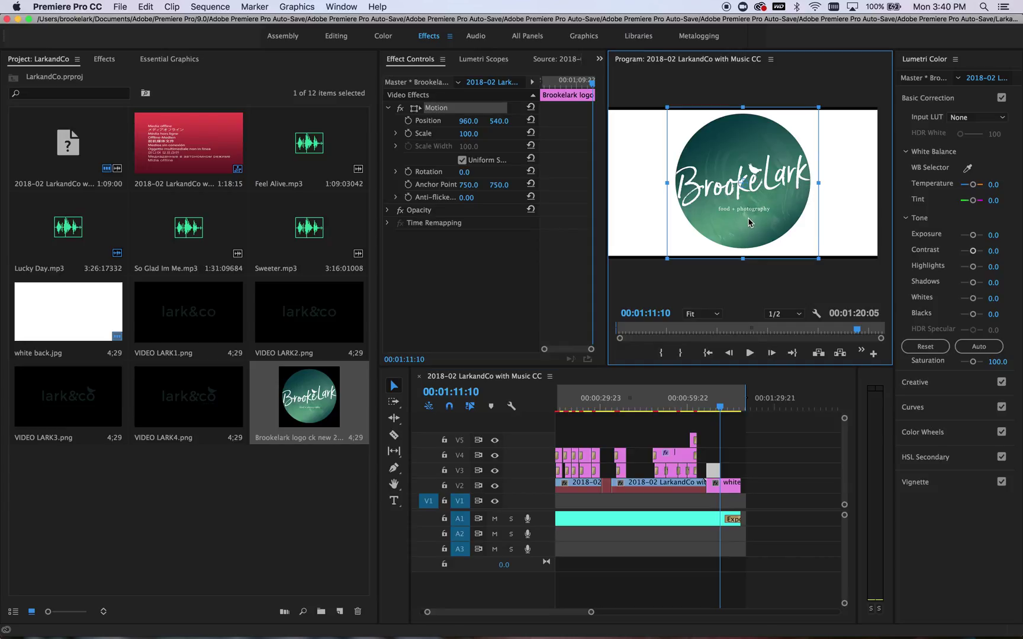
{"action": "left_click_drag", "start_coordinate": [819, 259], "coordinate": [791, 224]}
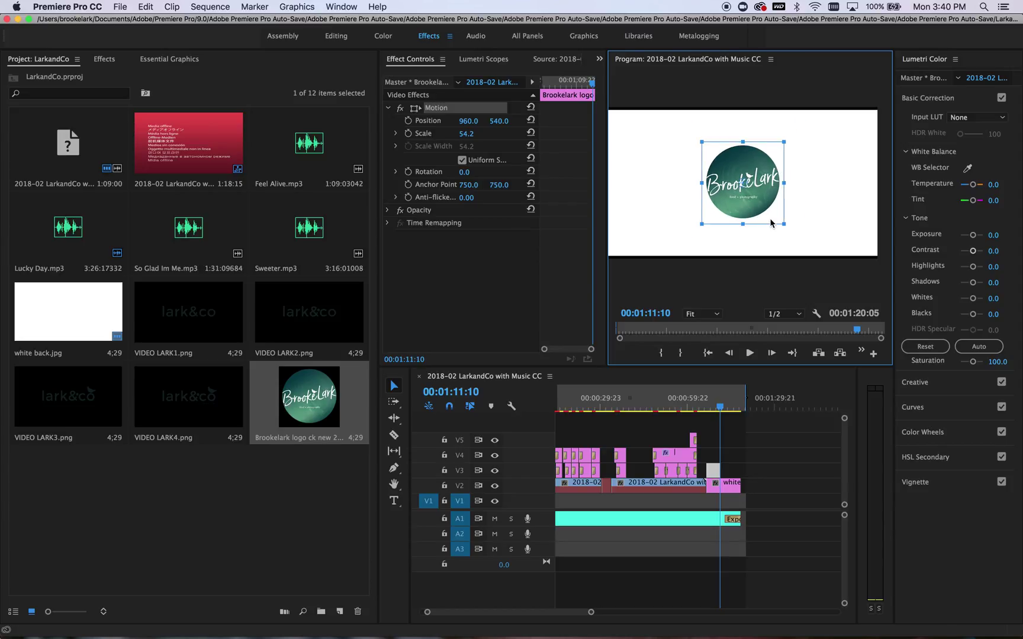
{"action": "left_click_drag", "start_coordinate": [755, 216], "coordinate": [757, 218]}
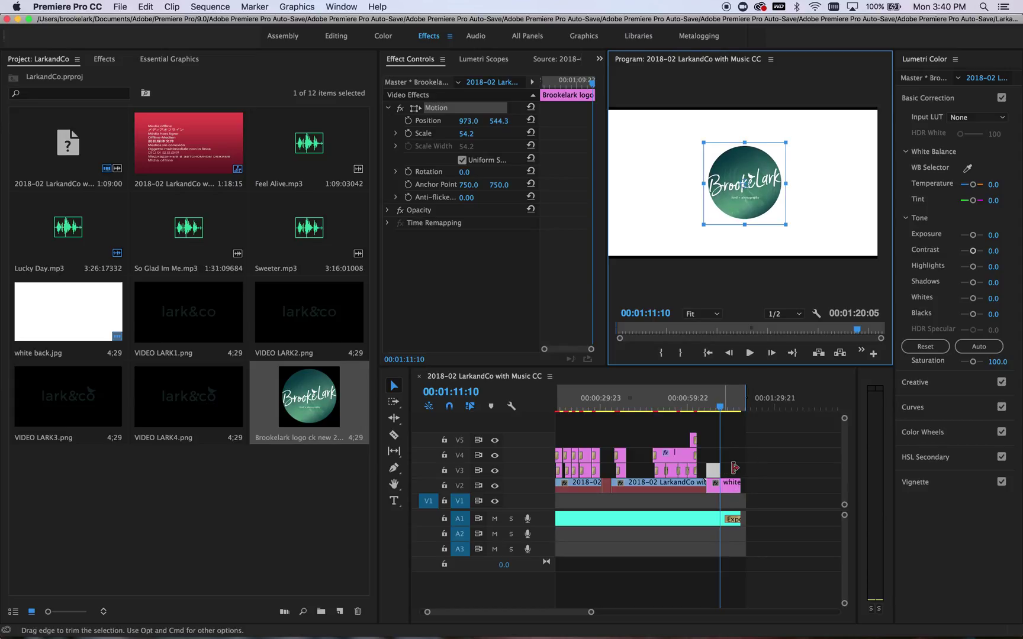
{"action": "left_click_drag", "start_coordinate": [744, 470], "coordinate": [741, 470]}
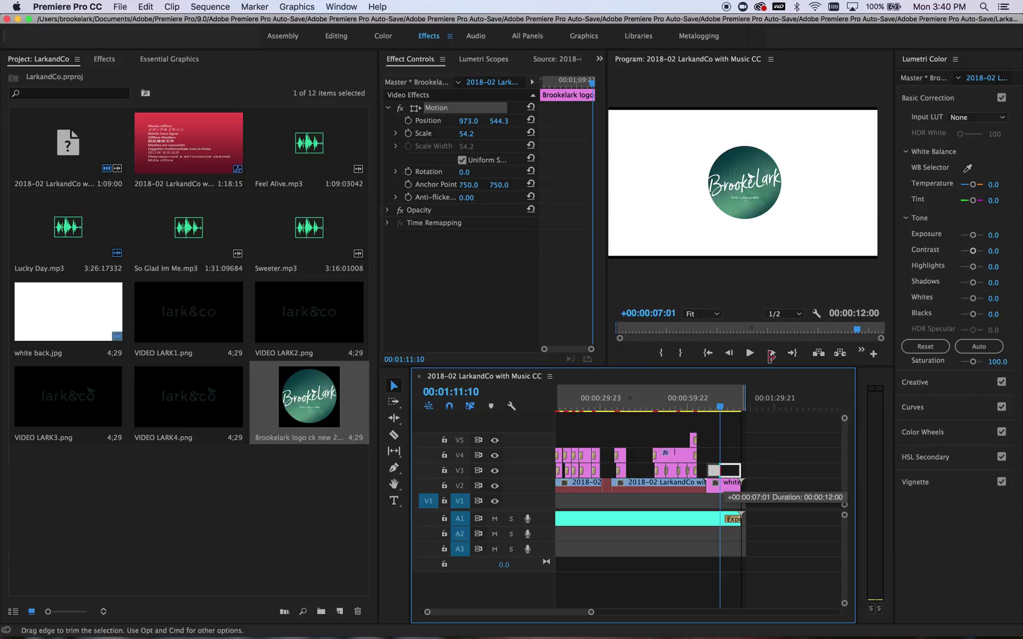
Scrub the sequence ending past the logo, then select the logo clip's end edit point.
{"action": "left_click", "coordinate": [723, 451]}
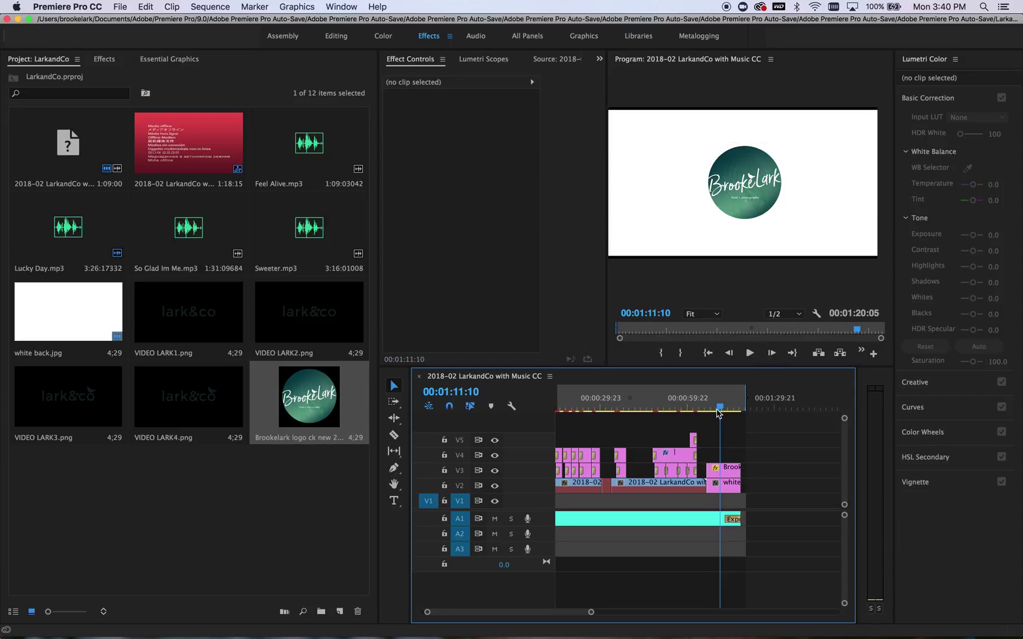
{"action": "left_click", "coordinate": [718, 407]}
{"action": "left_click_drag", "start_coordinate": [708, 416], "coordinate": [719, 413]}
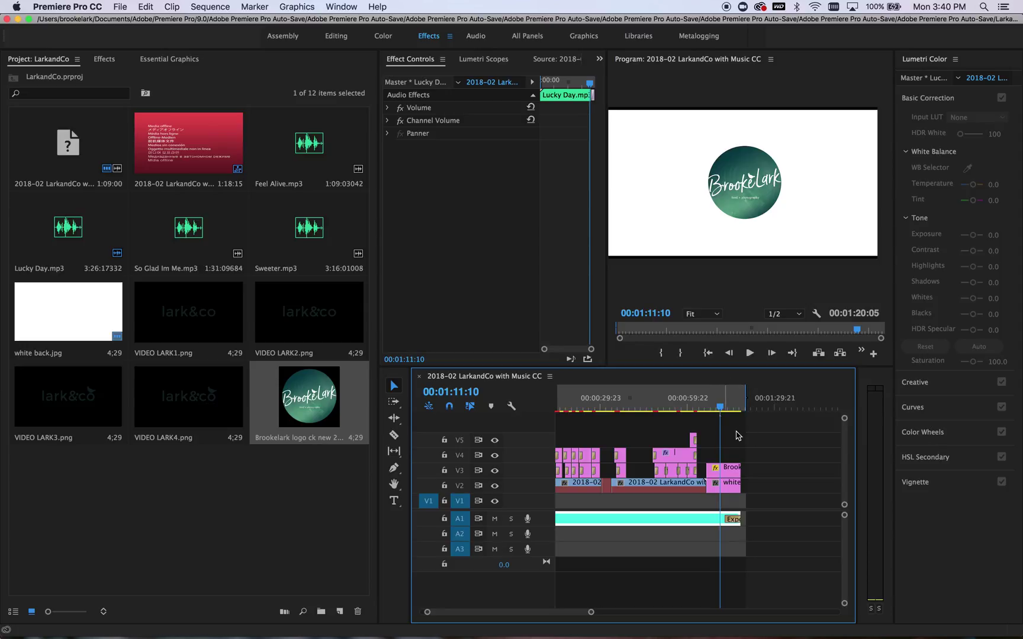
{"action": "mouse_move", "coordinate": [717, 409]}
{"action": "left_mouse_down"}
{"action": "mouse_move", "coordinate": [708, 409]}
{"action": "mouse_move", "coordinate": [742, 411]}
{"action": "mouse_move", "coordinate": [714, 414]}
{"action": "mouse_move", "coordinate": [732, 415]}
{"action": "left_mouse_up"}
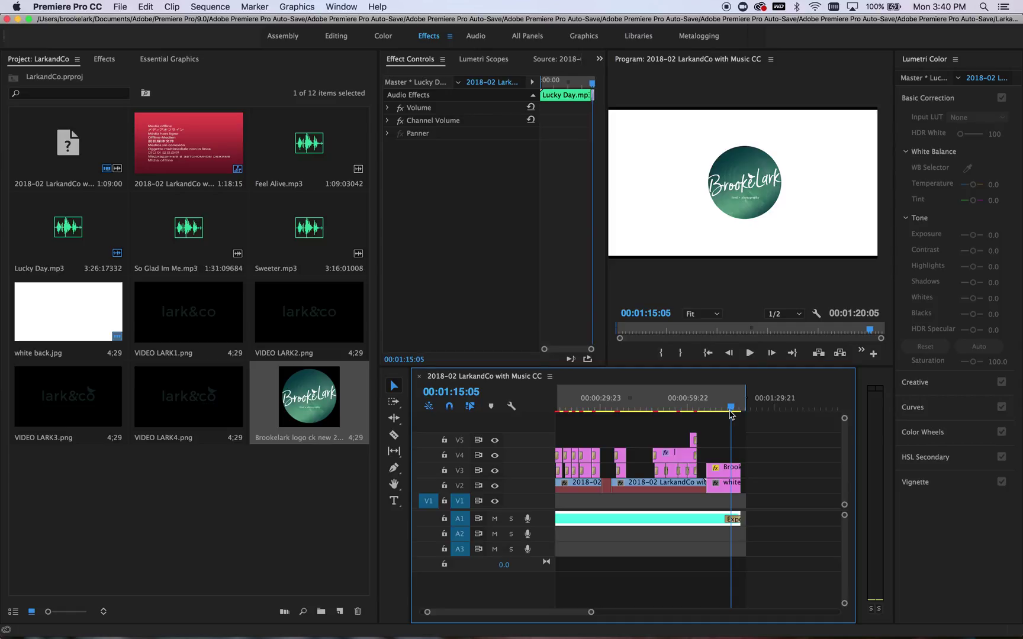
{"action": "left_click", "coordinate": [744, 470]}
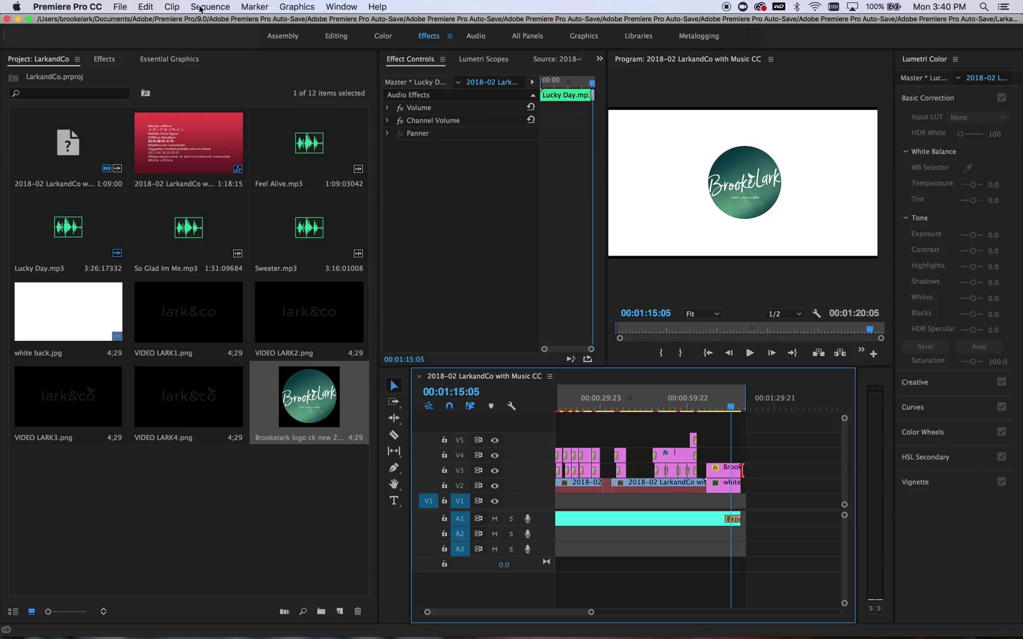
Apply Impact Zoom Blur to the logo clip's end, trim it slightly, and preview from before the logo.
{"action": "left_click", "coordinate": [105, 61]}
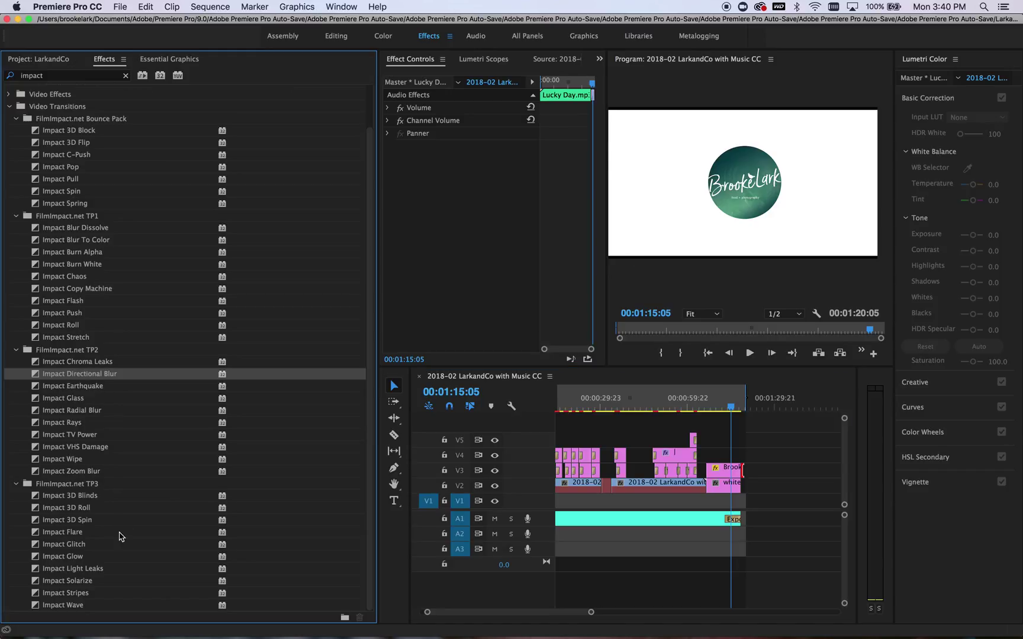
{"action": "left_click", "coordinate": [90, 472]}
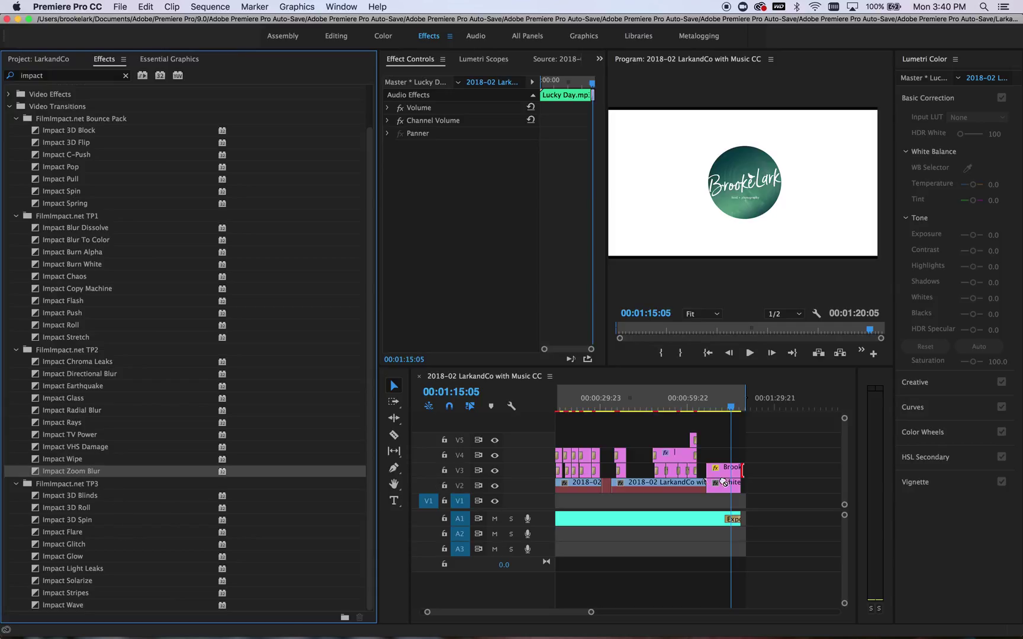
{"action": "mouse_move", "coordinate": [724, 482]}
{"action": "left_mouse_down"}
{"action": "mouse_move", "coordinate": [710, 471]}
{"action": "mouse_move", "coordinate": [735, 467]}
{"action": "left_mouse_up"}
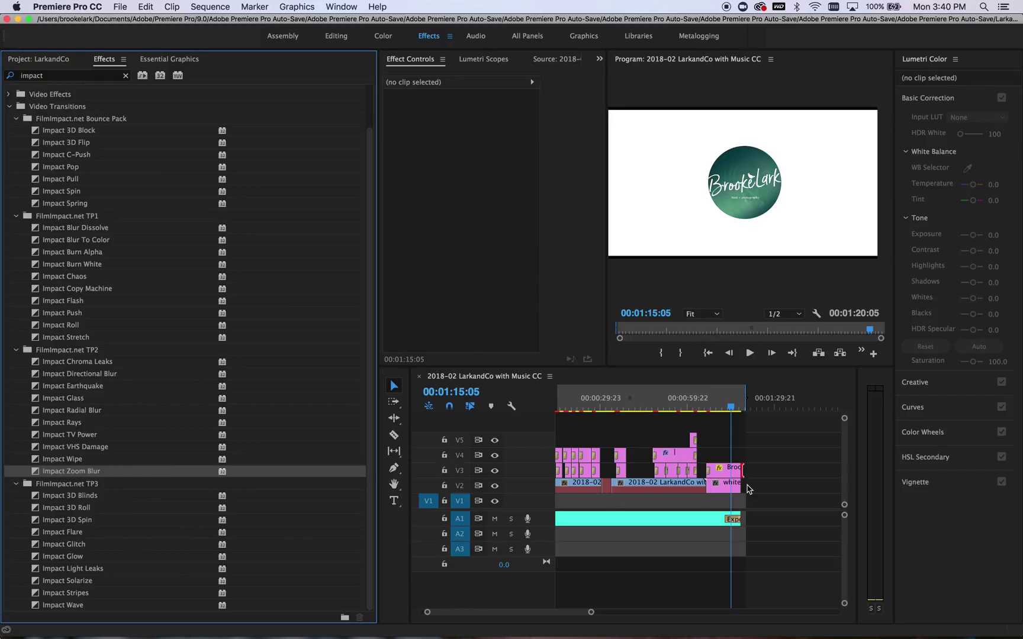
{"action": "left_click_drag", "start_coordinate": [744, 472], "coordinate": [740, 471]}
{"action": "left_click_drag", "start_coordinate": [726, 411], "coordinate": [708, 412]}
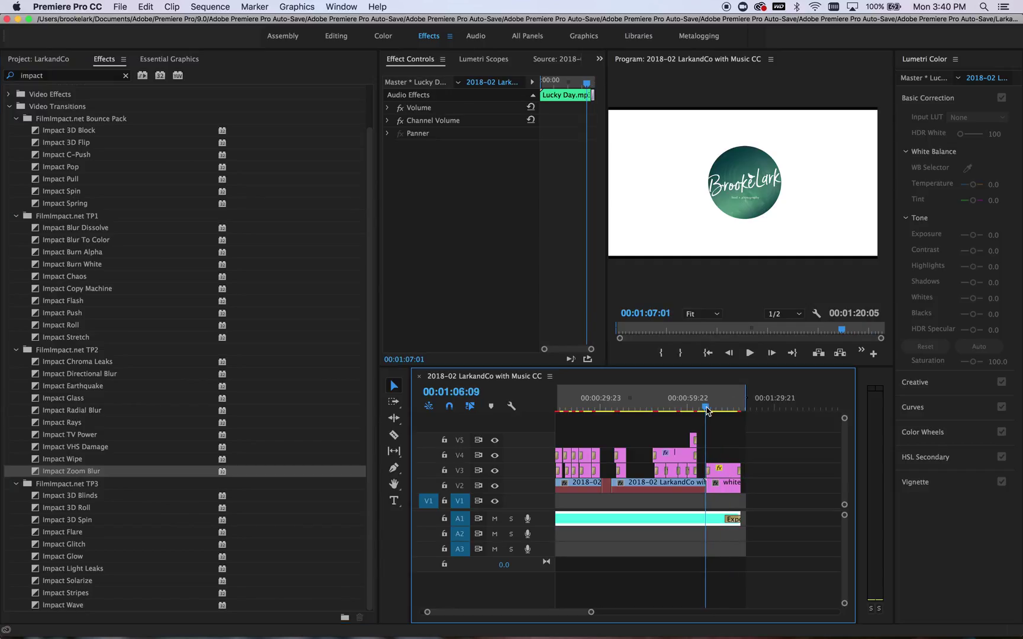
{"action": "left_click", "coordinate": [749, 353]}
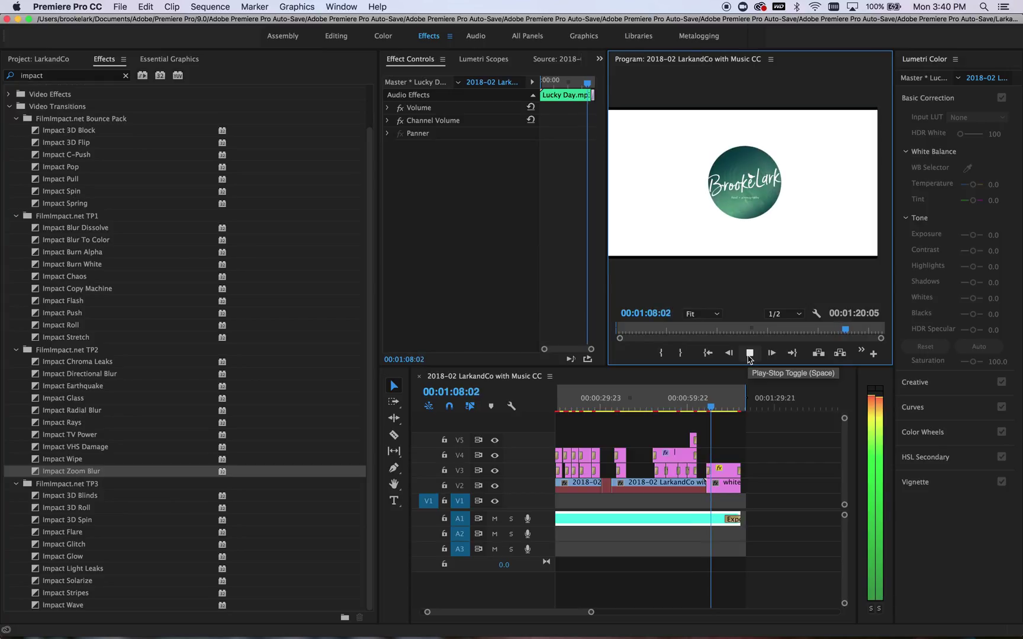
Apply Impact Radial Blur to the logo clip and play back the logo section.
{"action": "left_click", "coordinate": [748, 353]}
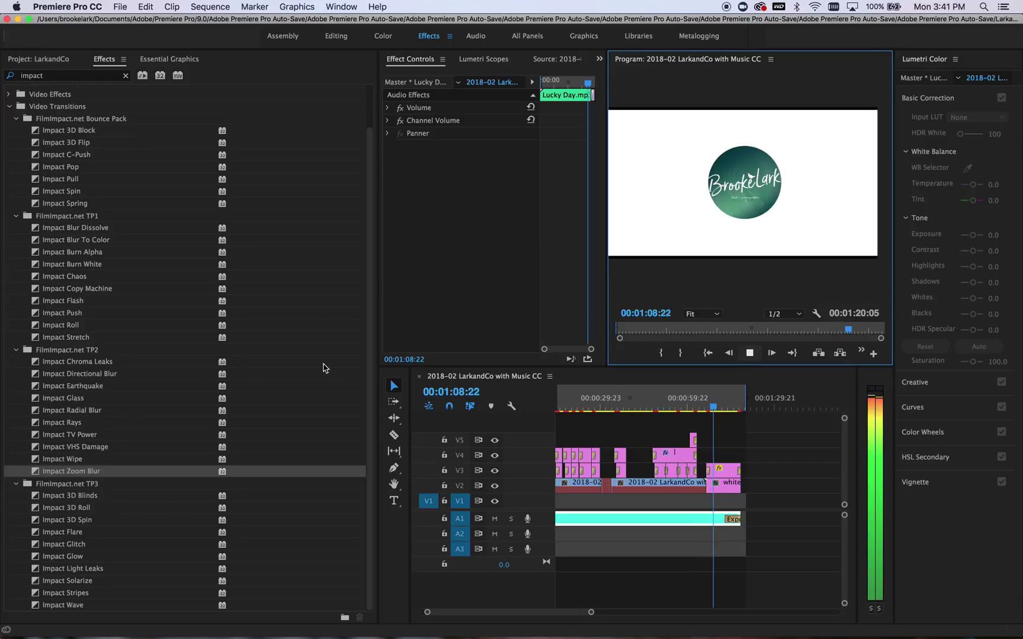
{"action": "left_click_drag", "start_coordinate": [113, 414], "coordinate": [710, 474]}
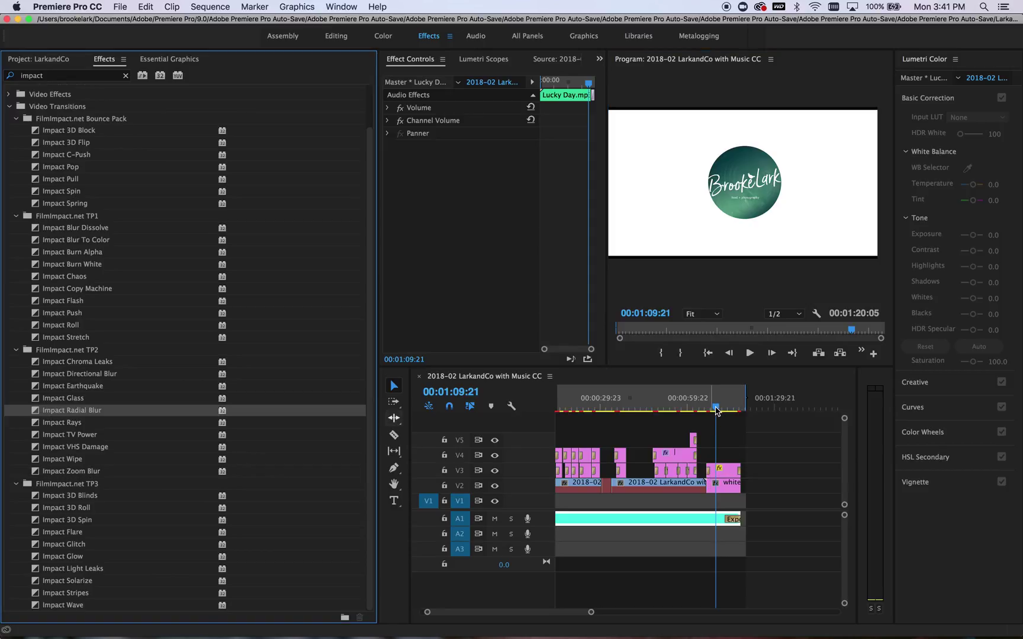
{"action": "left_click", "coordinate": [710, 410]}
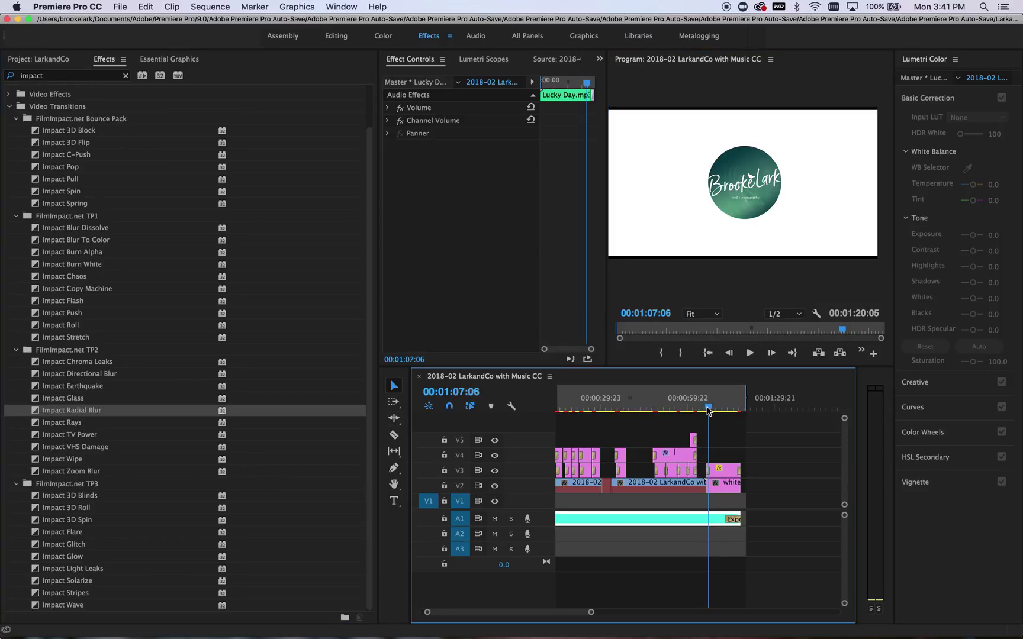
{"action": "left_click_drag", "start_coordinate": [709, 411], "coordinate": [708, 408]}
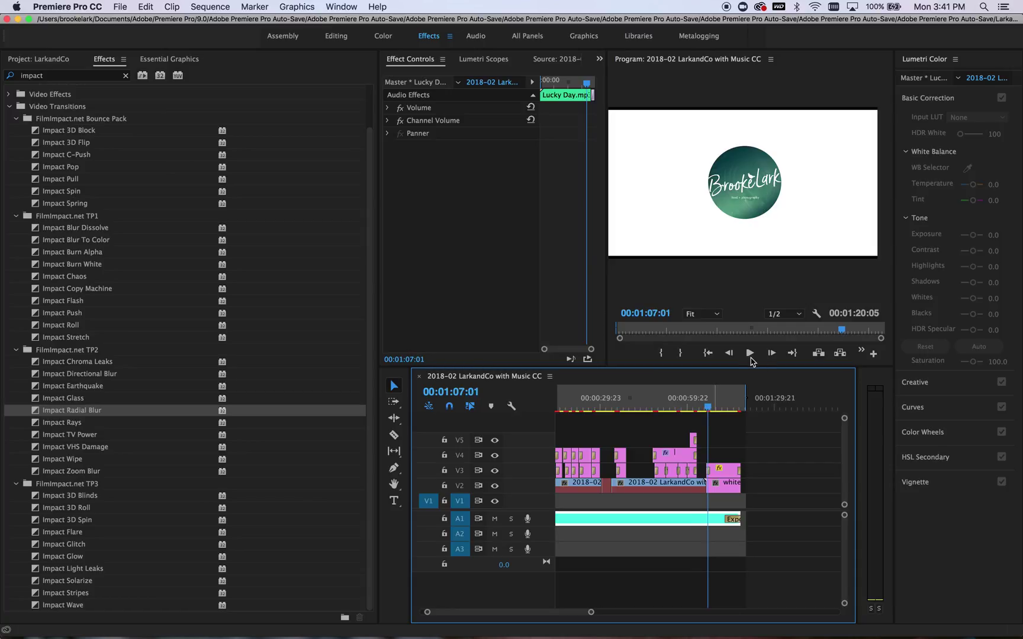
{"action": "left_click", "coordinate": [750, 353]}
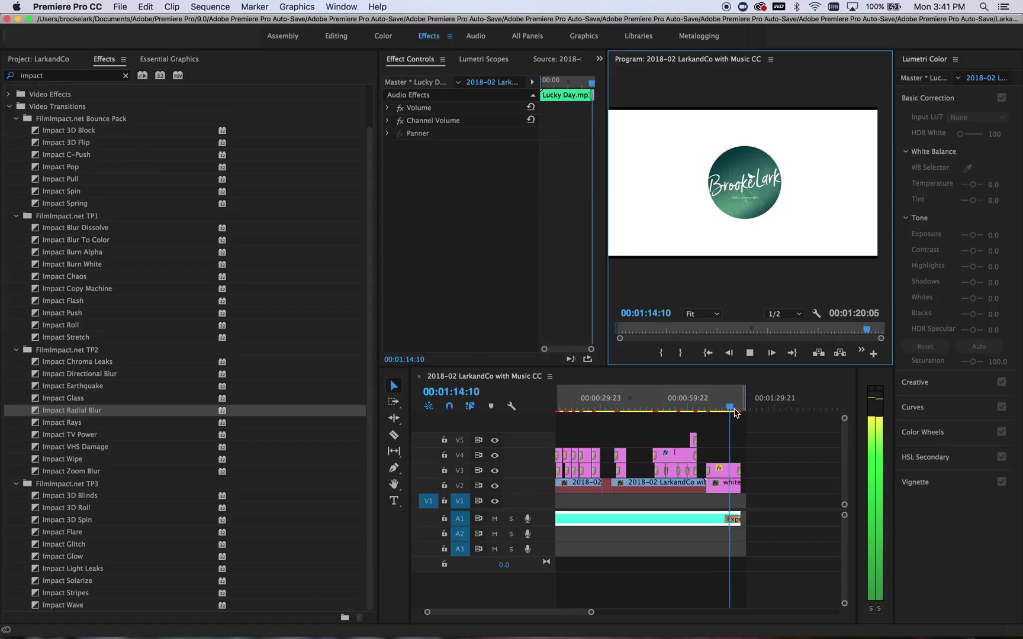
Replay the sequence end, then park the playhead just before the ending logo.
{"action": "left_click_drag", "start_coordinate": [724, 408], "coordinate": [737, 410]}
{"action": "left_click", "coordinate": [750, 354]}
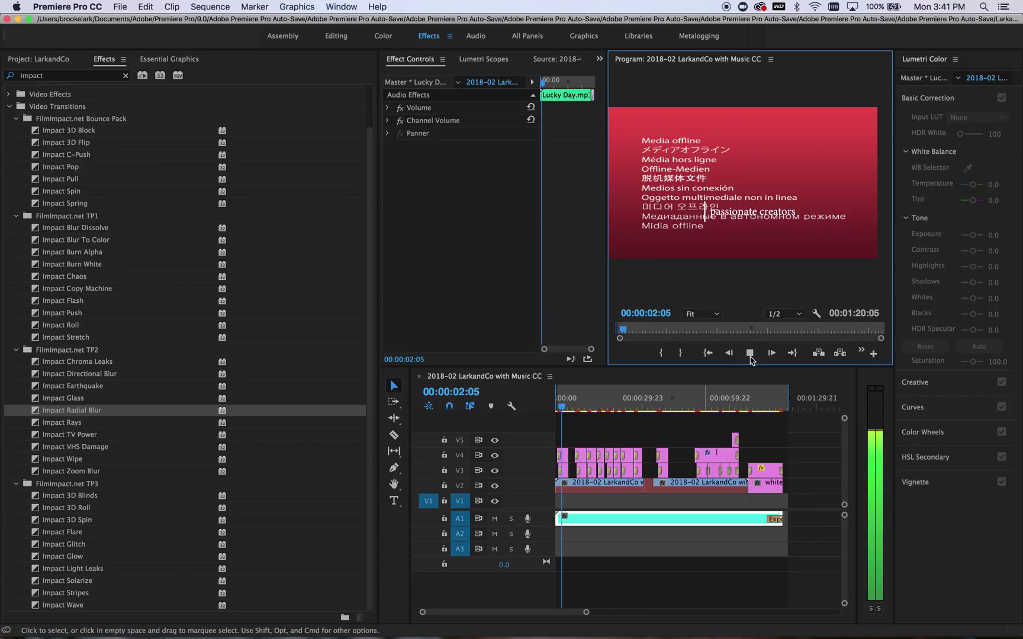
{"action": "left_click", "coordinate": [750, 353]}
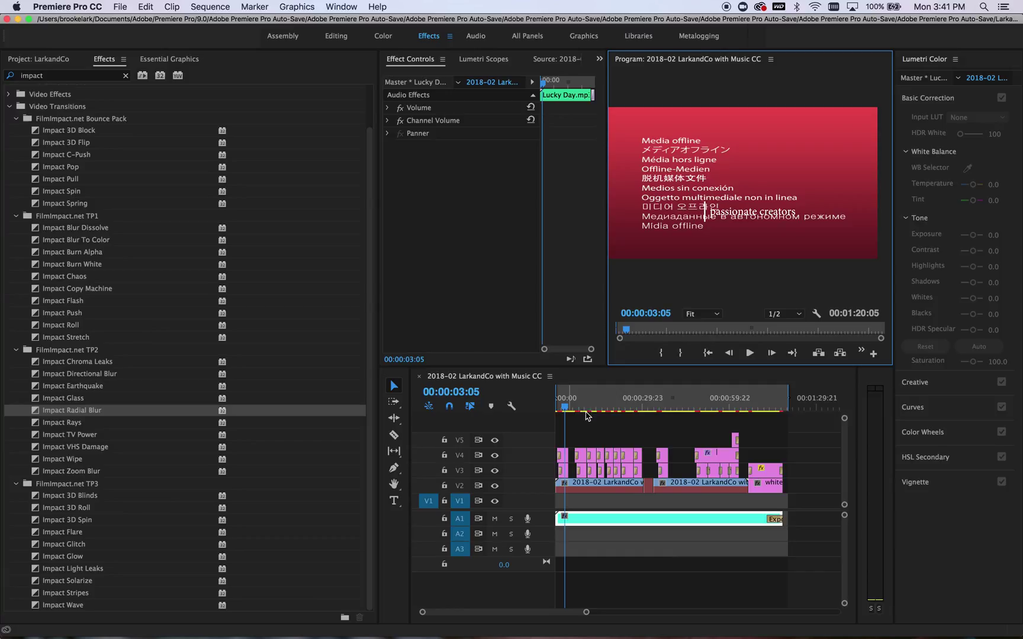
{"action": "left_click_drag", "start_coordinate": [788, 457], "coordinate": [767, 458]}
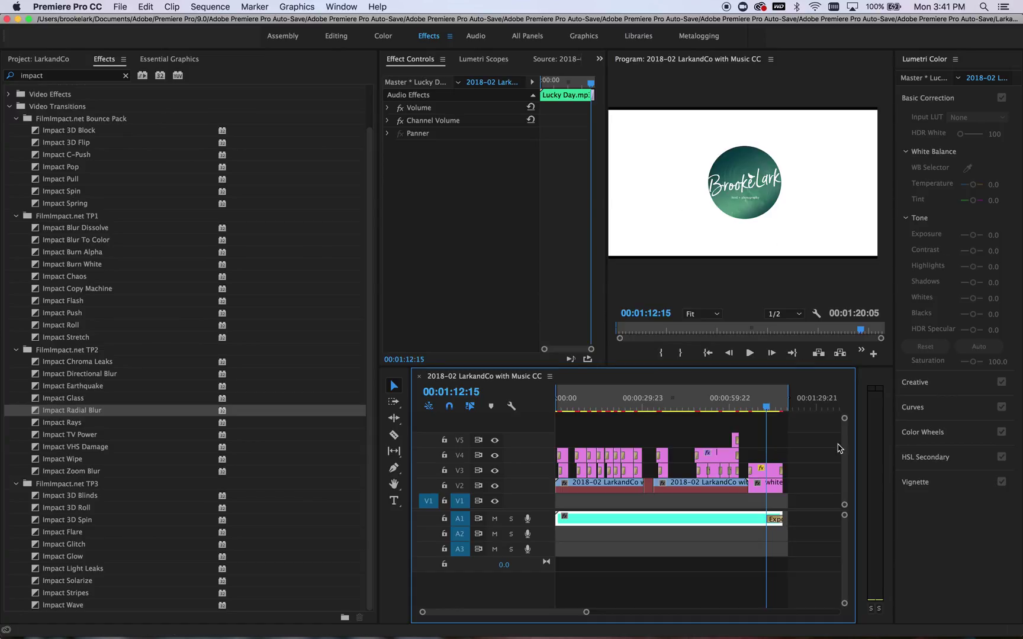
{"action": "left_click_drag", "start_coordinate": [766, 407], "coordinate": [754, 409]}
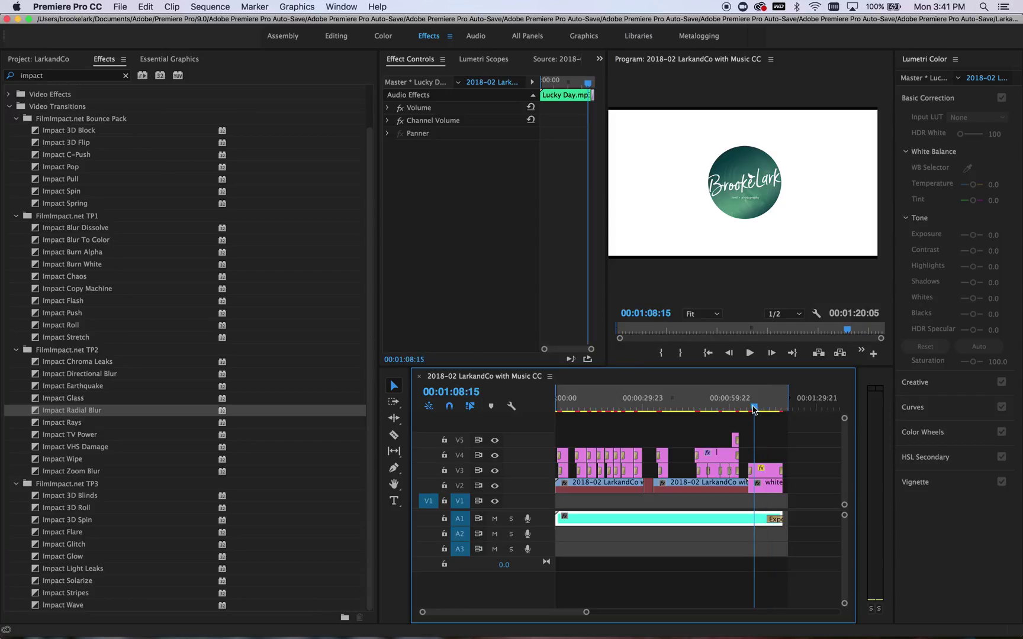
{"action": "mouse_move", "coordinate": [610, 638]}
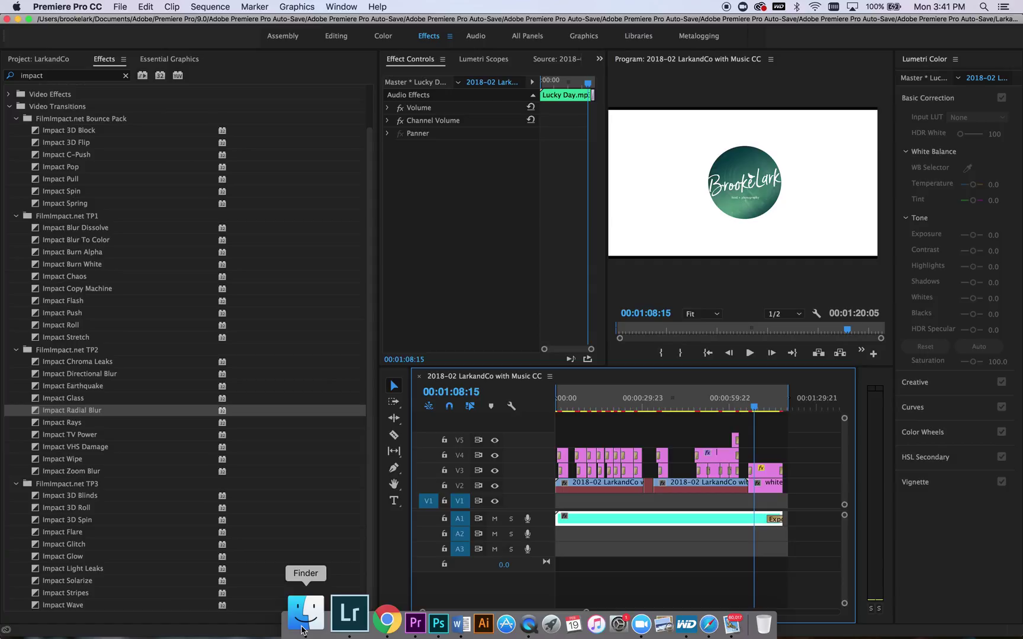
Quick Look and play '2018-02 LarkandCo with TEXT ready for Crop.mp4' from the larkandco results, then close it.
{"action": "right_click", "coordinate": [303, 626]}
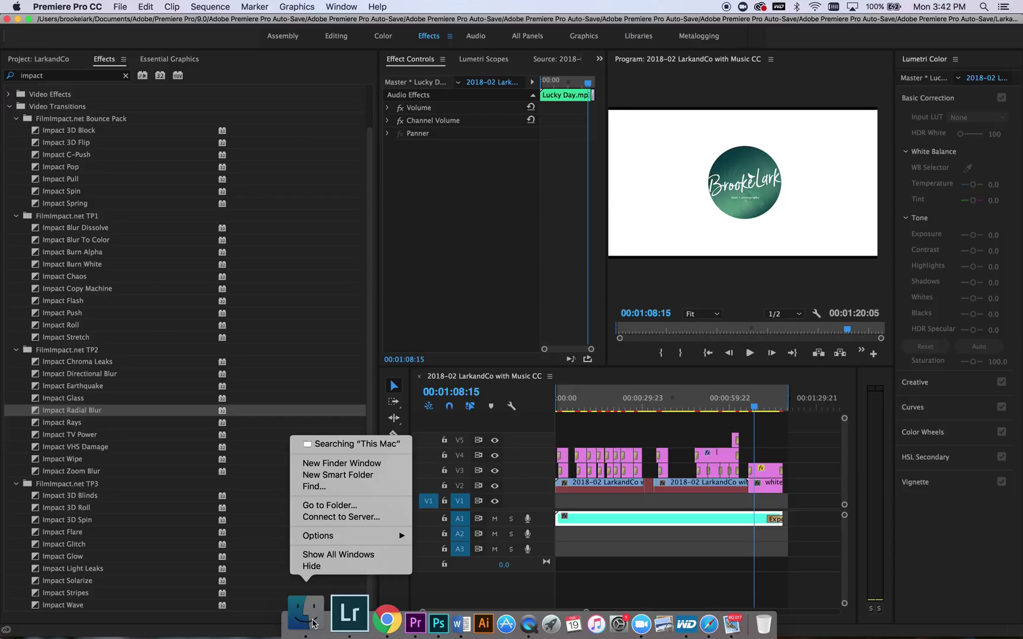
{"action": "key", "text": "Escape"}
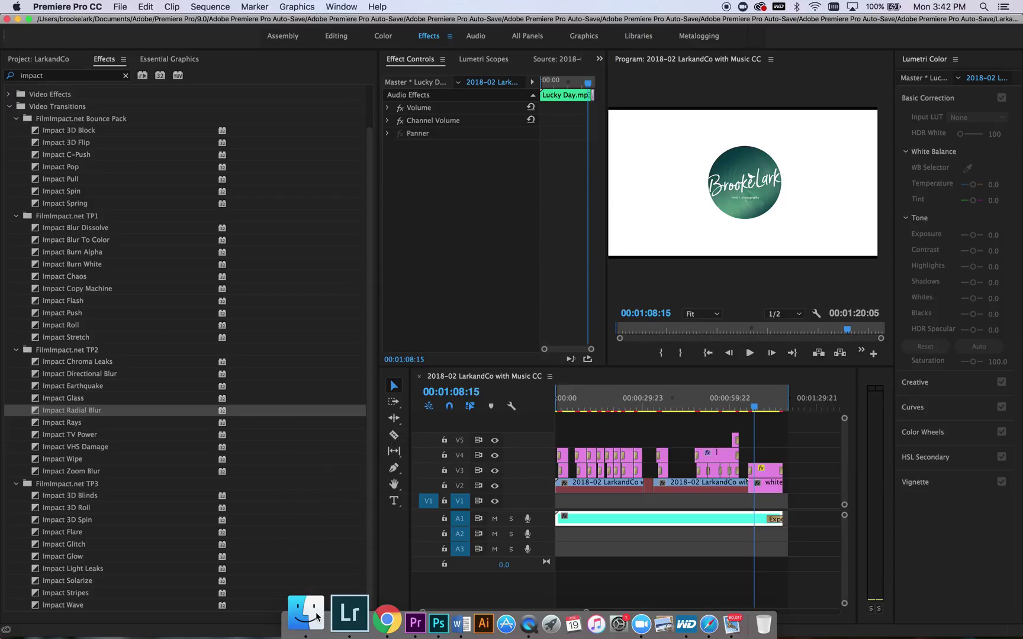
{"action": "key", "text": "space"}
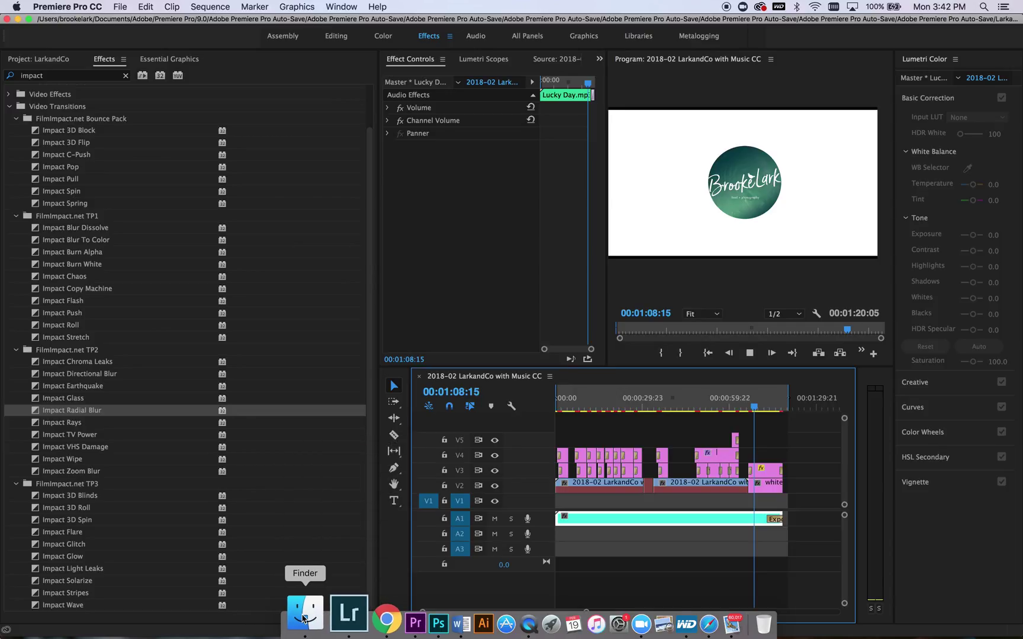
{"action": "left_click", "coordinate": [294, 613]}
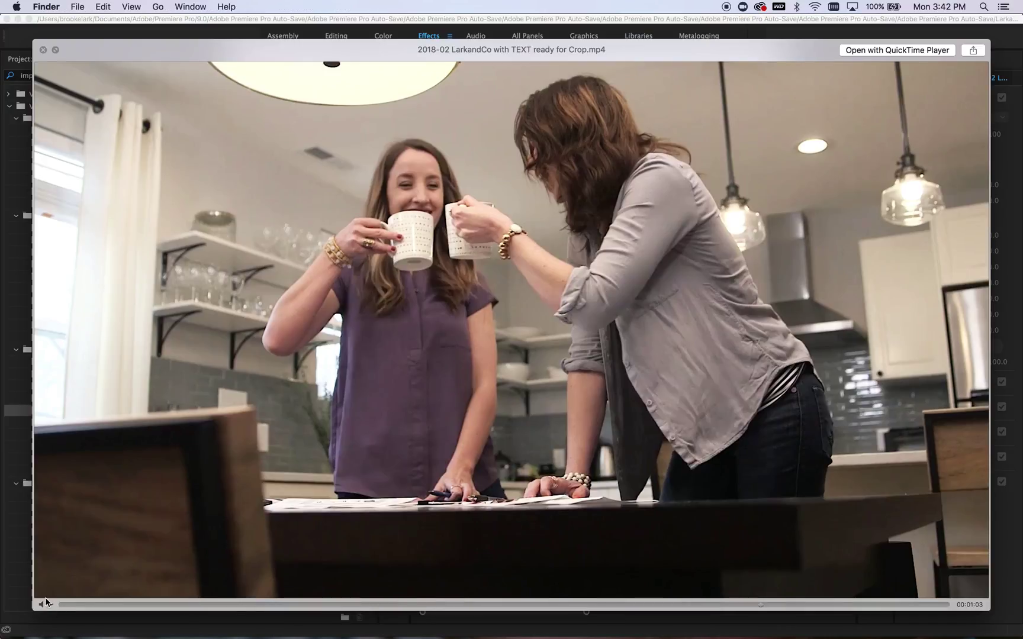
{"action": "left_click", "coordinate": [50, 605]}
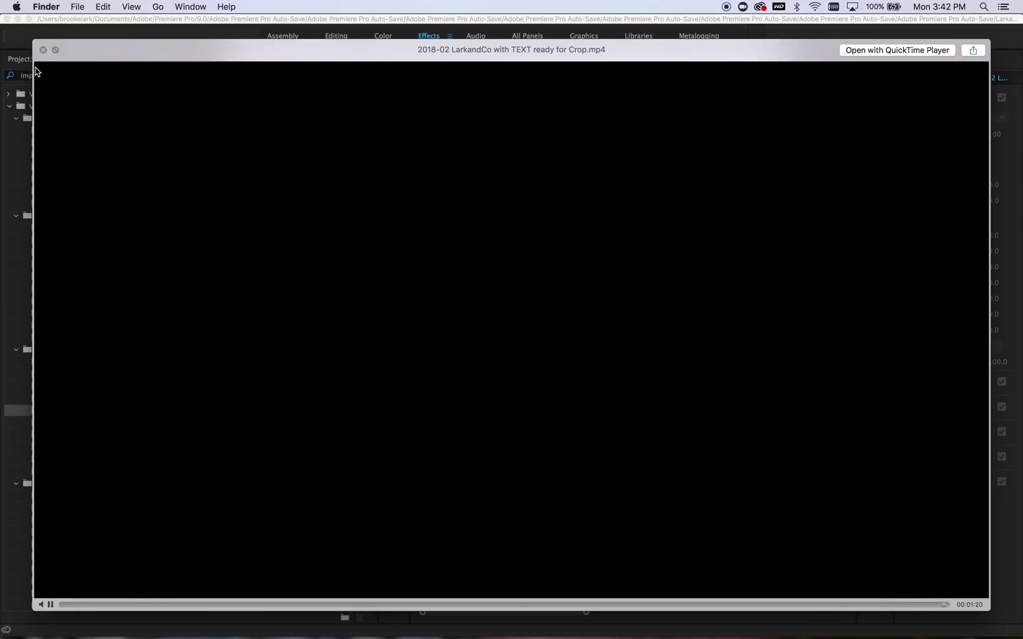
{"action": "left_click", "coordinate": [42, 51]}
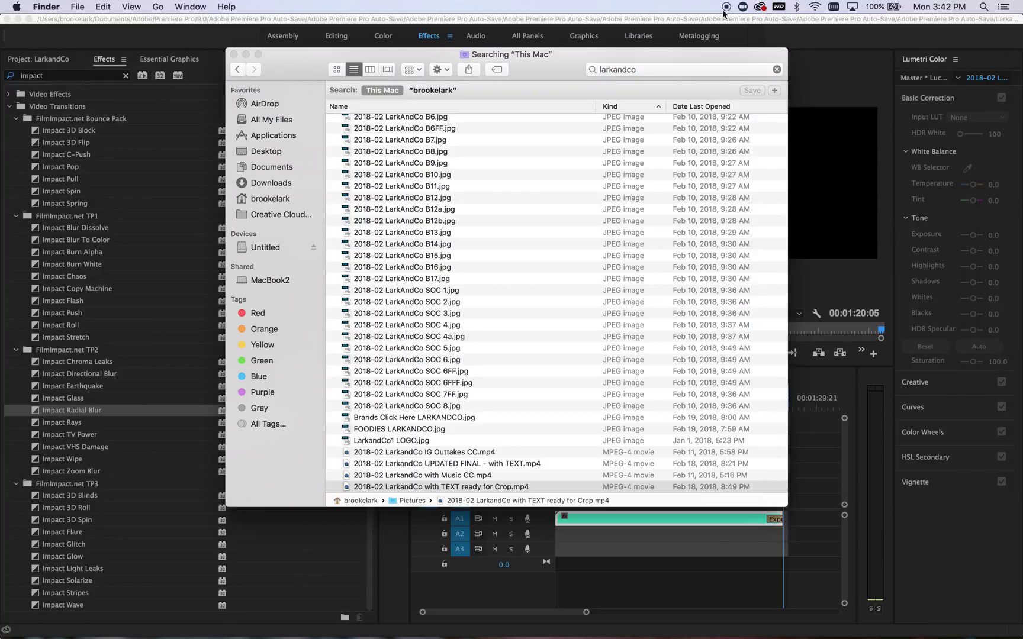